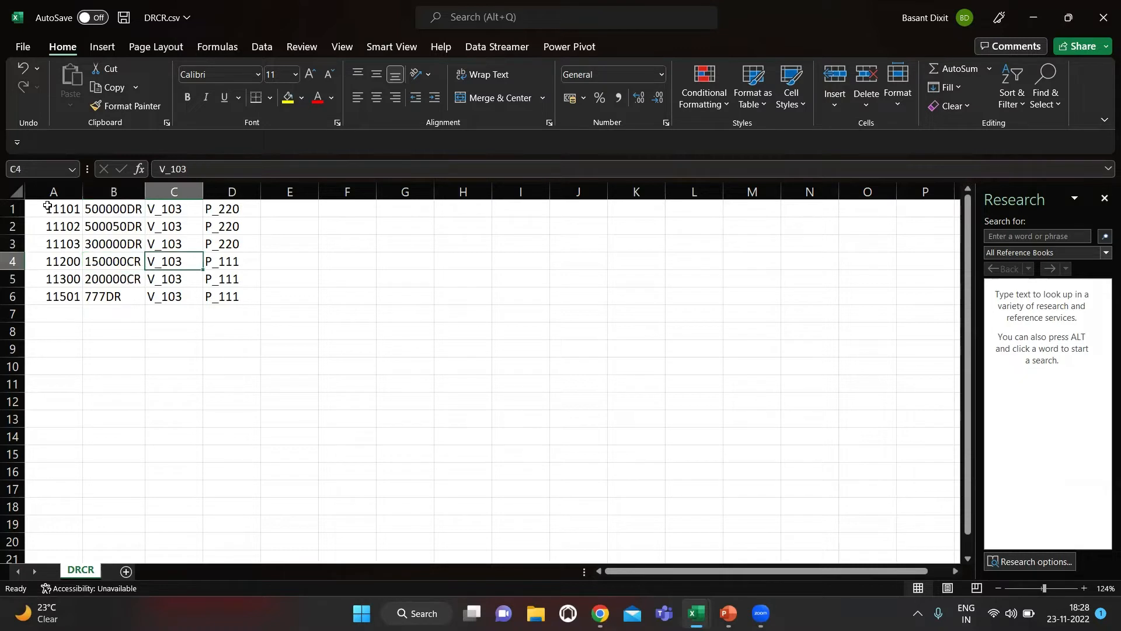
# Examine the V_103 values in column C and the P_220 and P_111 values in column D of DRCR.csv
pyautogui.hotkey('ctrl', 'space')
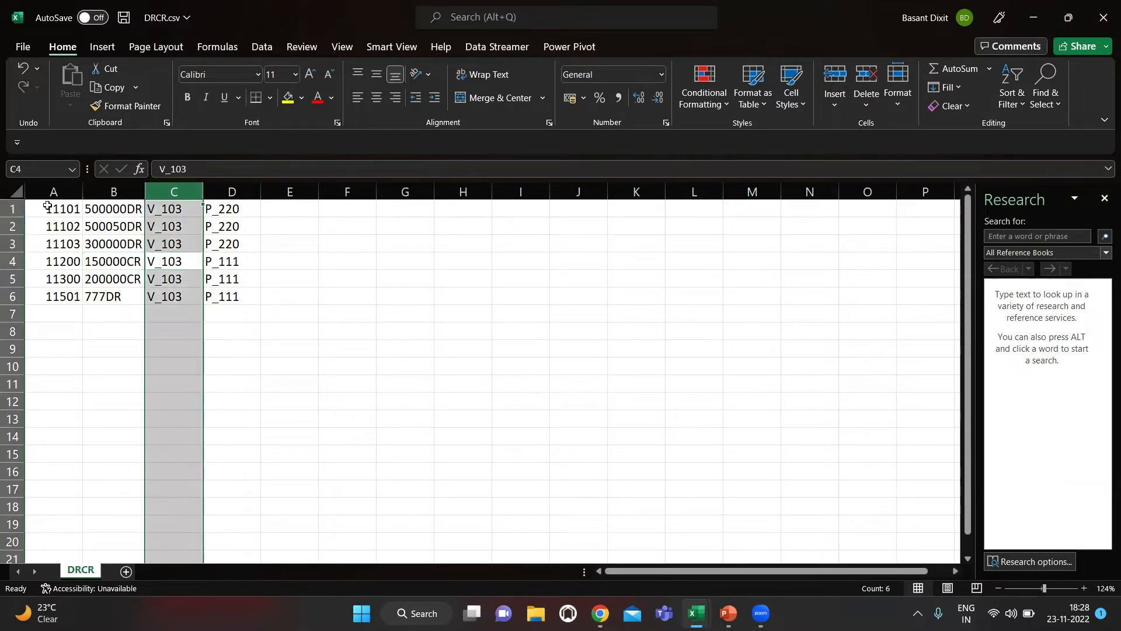
pyautogui.press('Down')
pyautogui.press('Right')
pyautogui.press('Up')
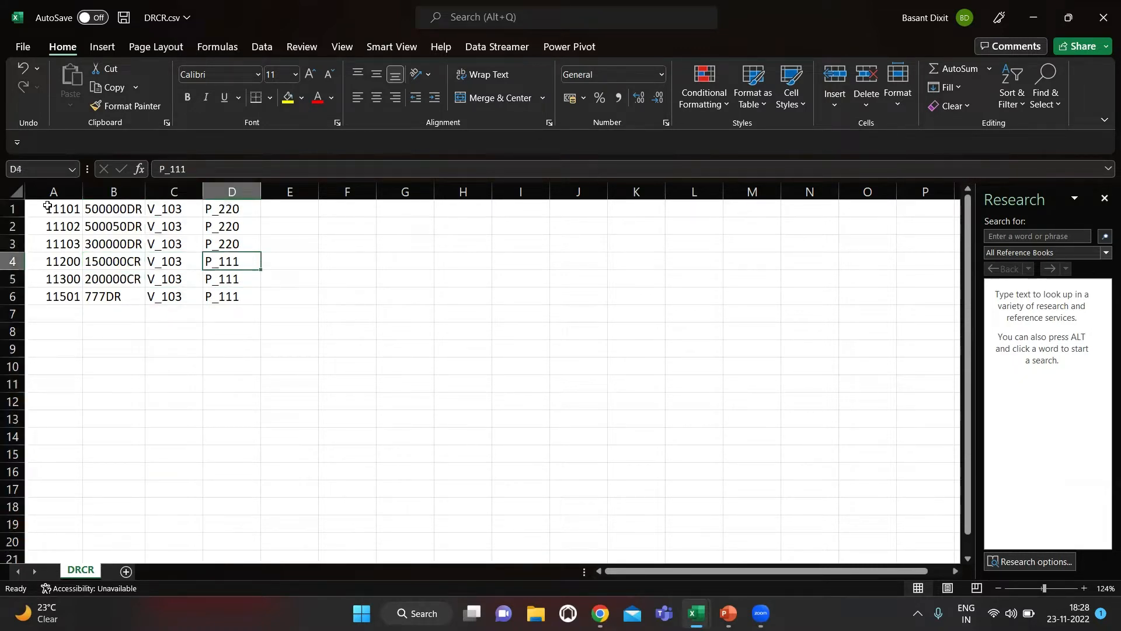
pyautogui.press('Up')
pyautogui.hotkey('ctrl', 'space')
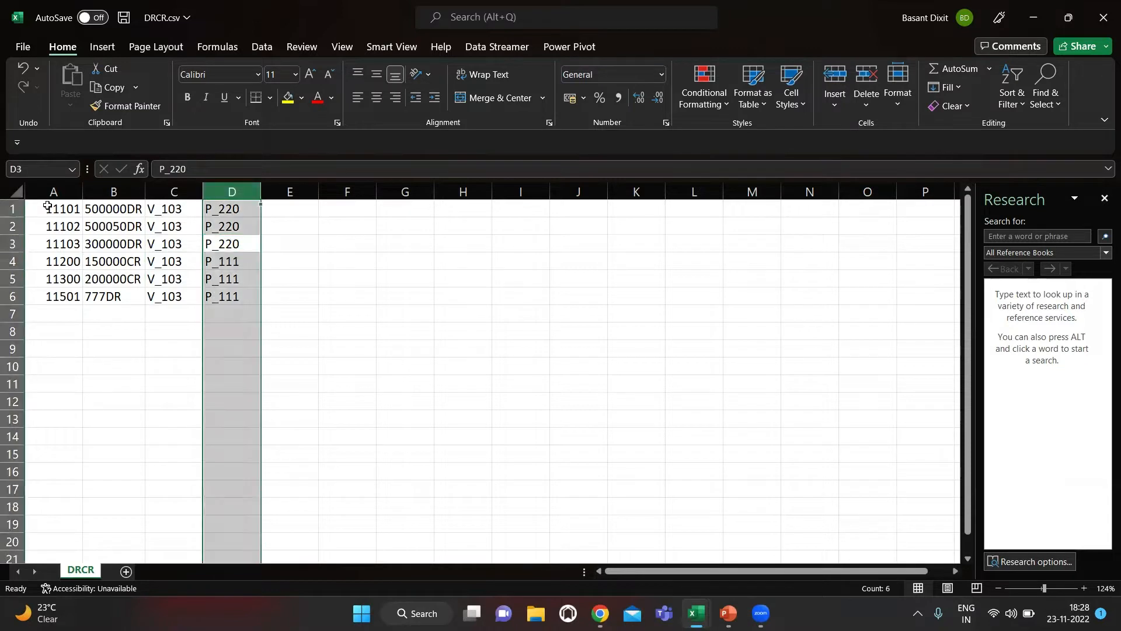
pyautogui.press('Down')
pyautogui.press('Up')
pyautogui.press('Up')
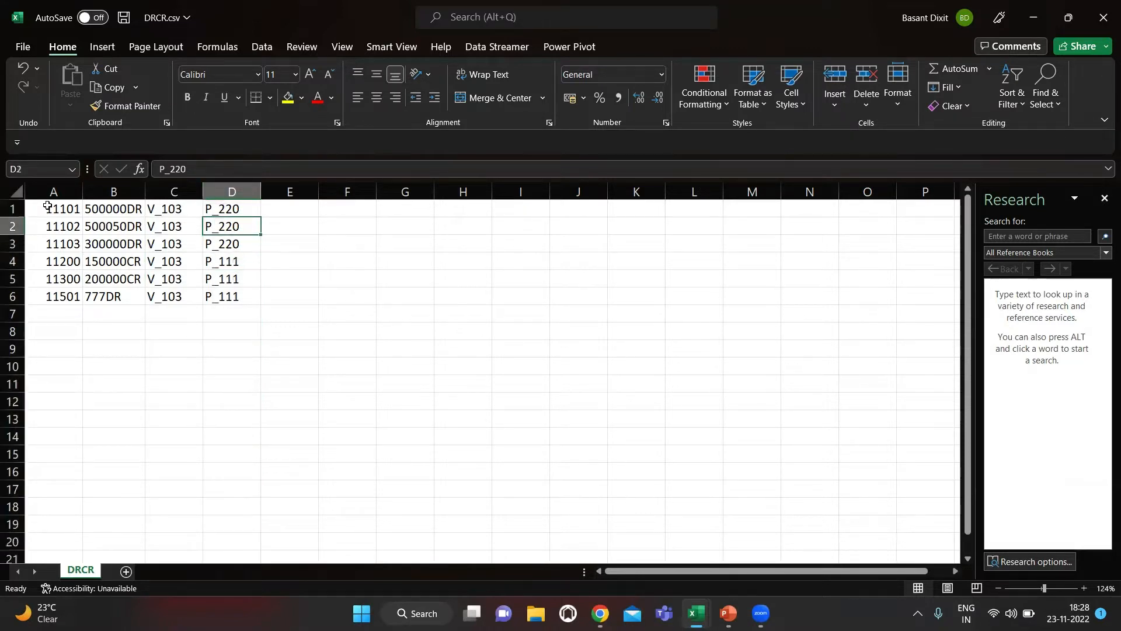
# Switch to the EPM Cloud Financial Consolidation and Close browser window and open Data Management
pyautogui.hotkey('alt', 'Tab')
pyautogui.hotkey('alt', 'Tab')
pyautogui.hotkey('alt', 'Tab')
pyautogui.hotkey('alt', 'Tab')
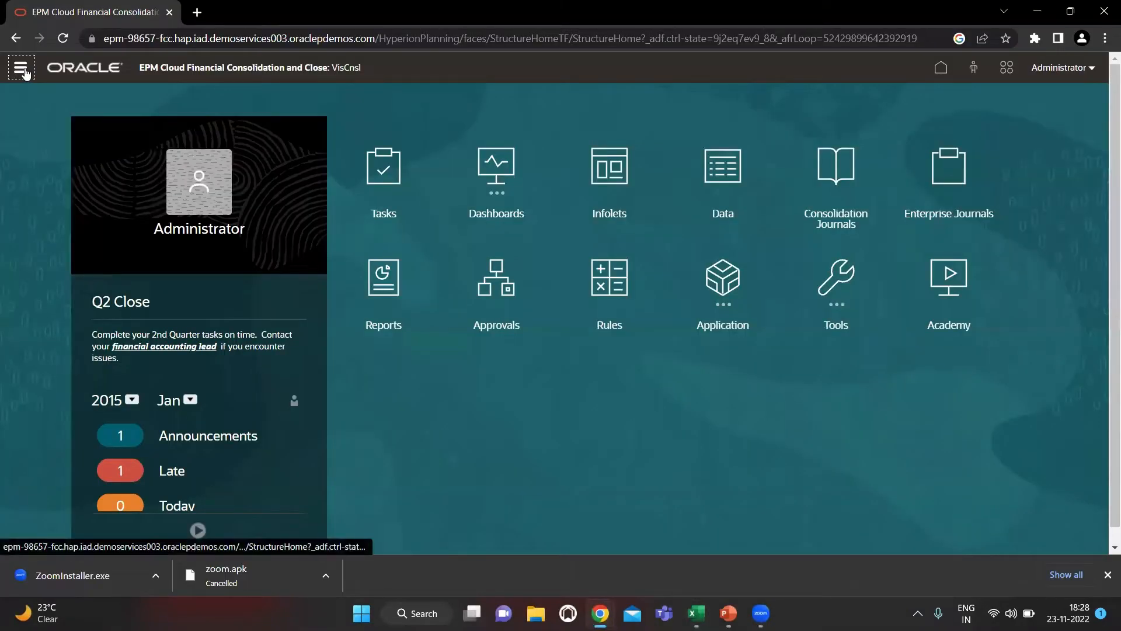
pyautogui.click(21, 69)
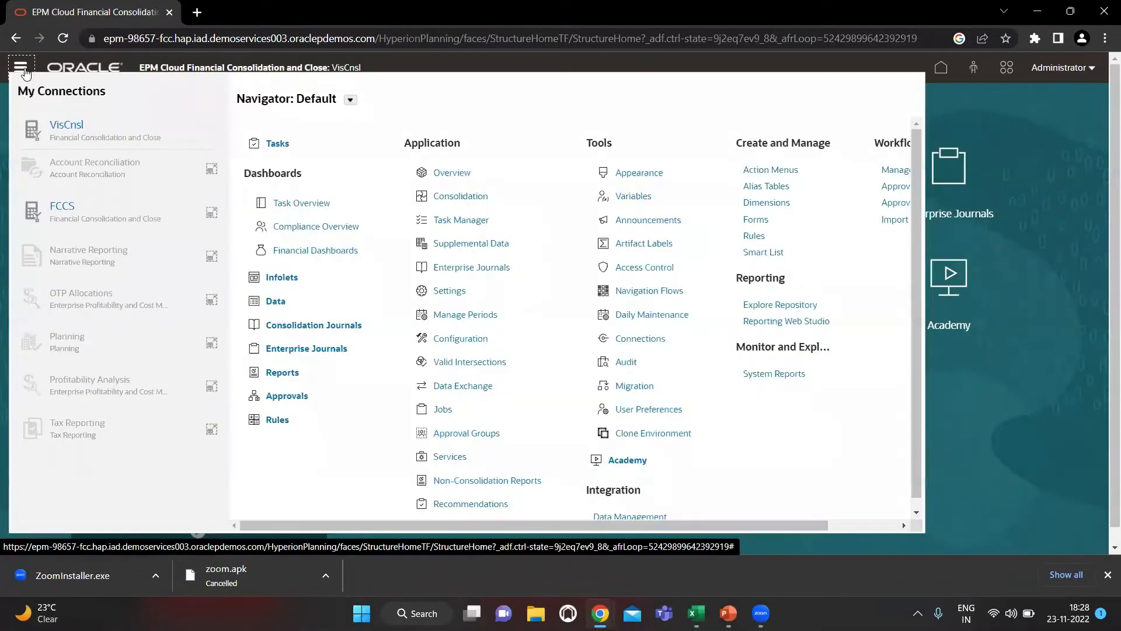
pyautogui.scroll(-3, 589, 426)
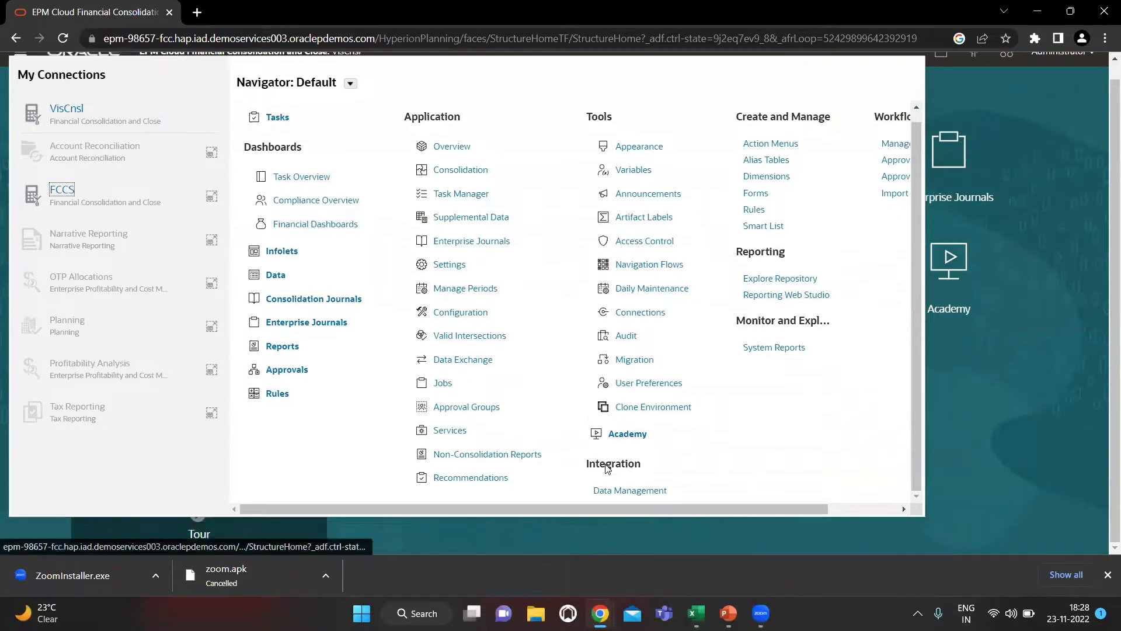
pyautogui.click(622, 487)
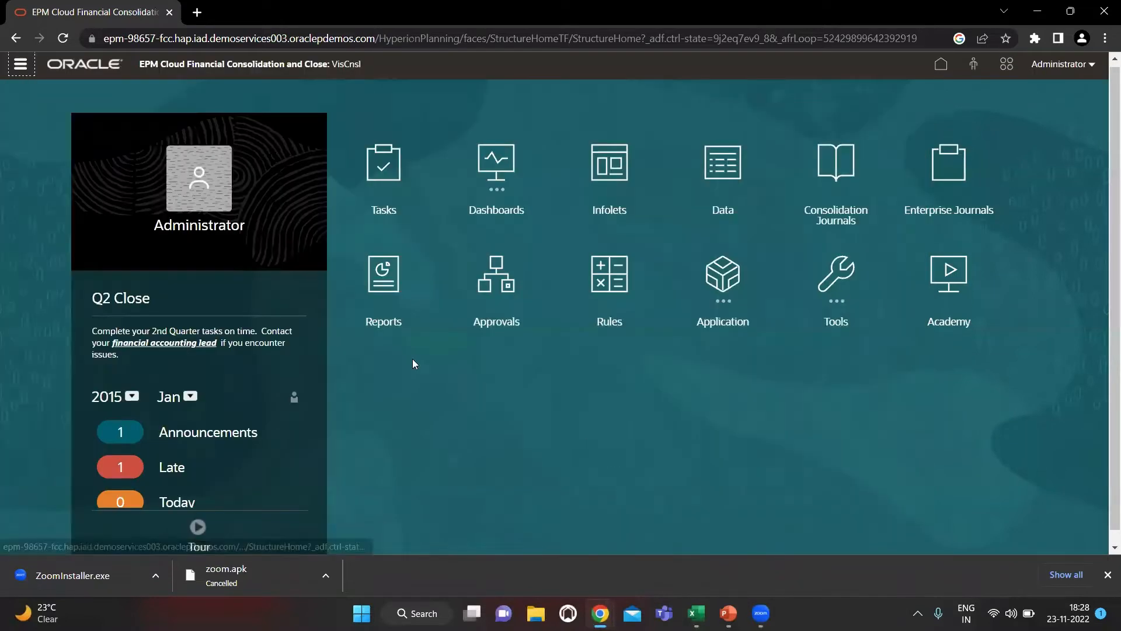
pyautogui.click(1108, 575)
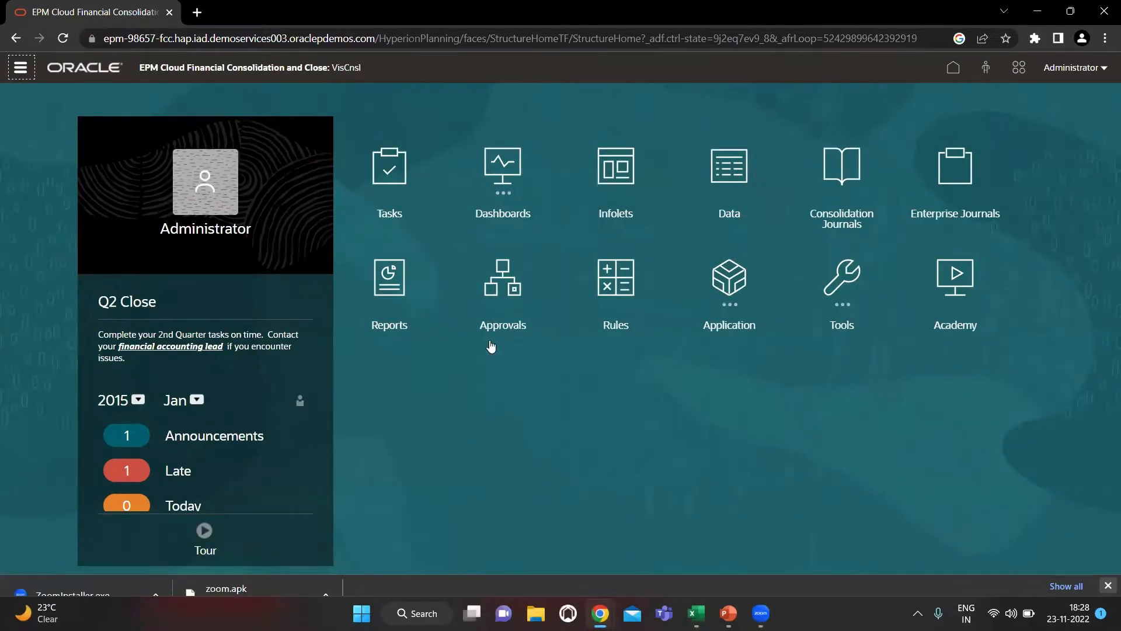
pyautogui.click(21, 70)
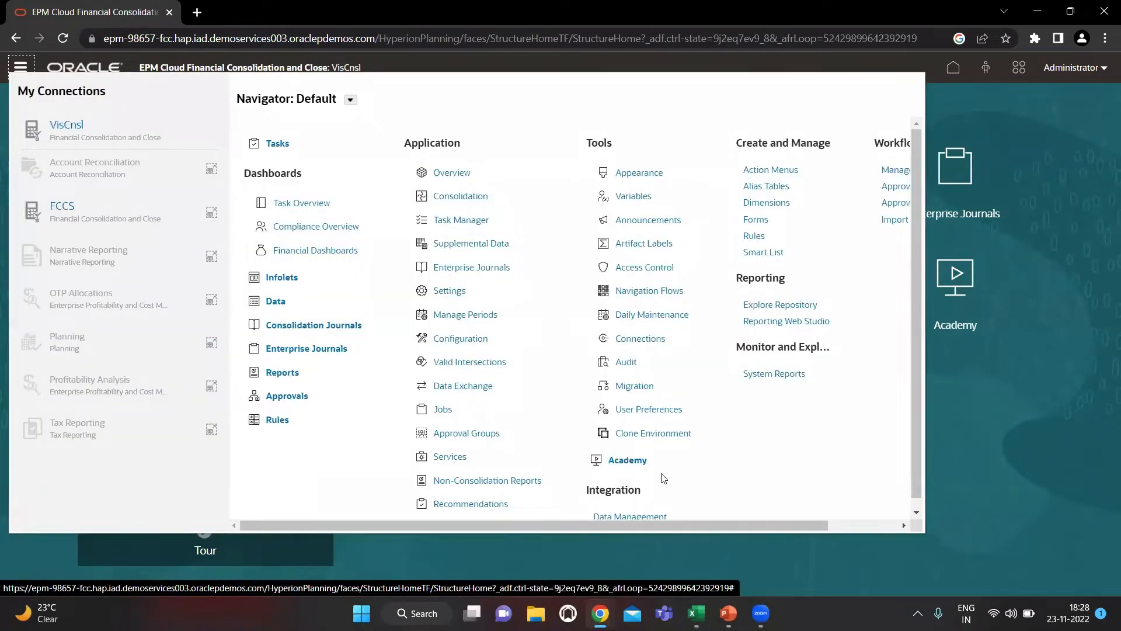
pyautogui.scroll(-1, 663, 478)
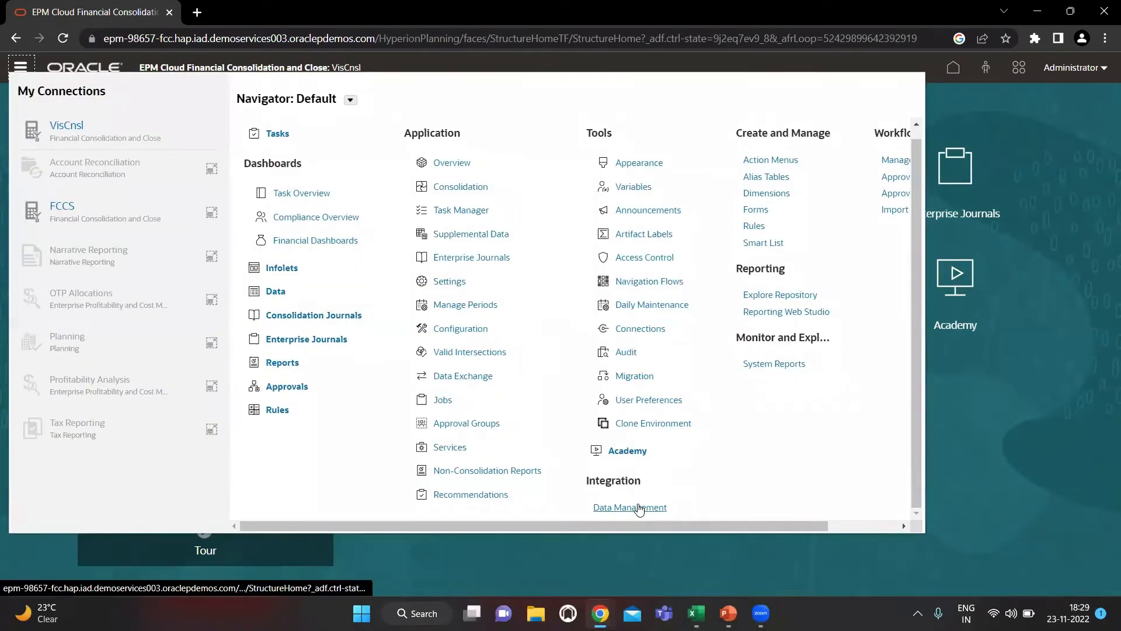
pyautogui.click(639, 508)
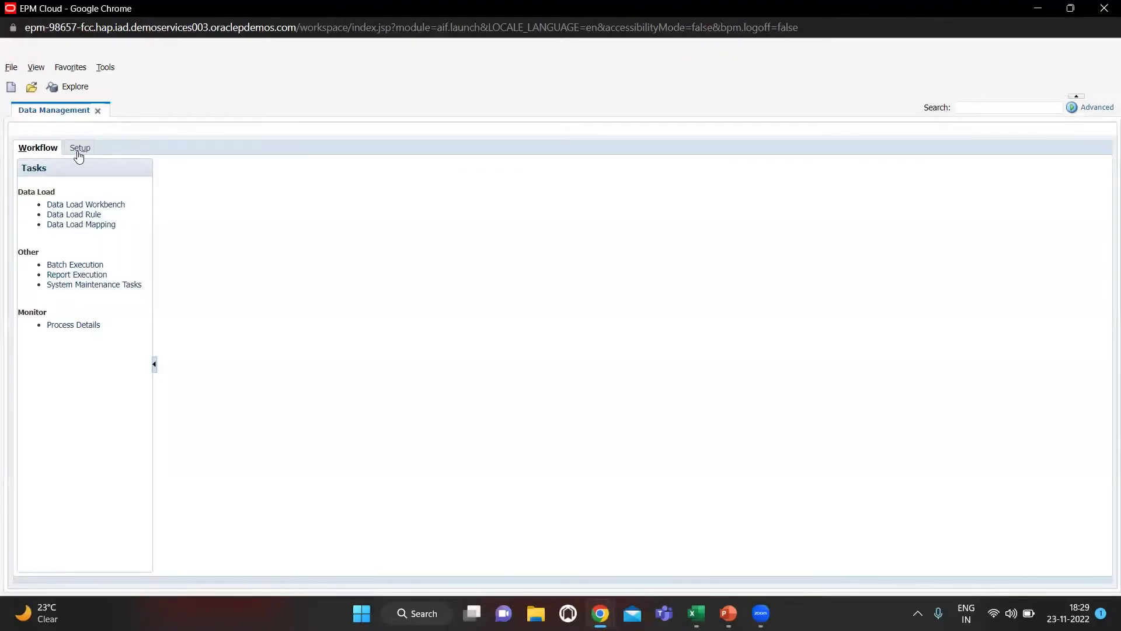
# Select File as the source system in the Data Management setup and save it
pyautogui.click(78, 150)
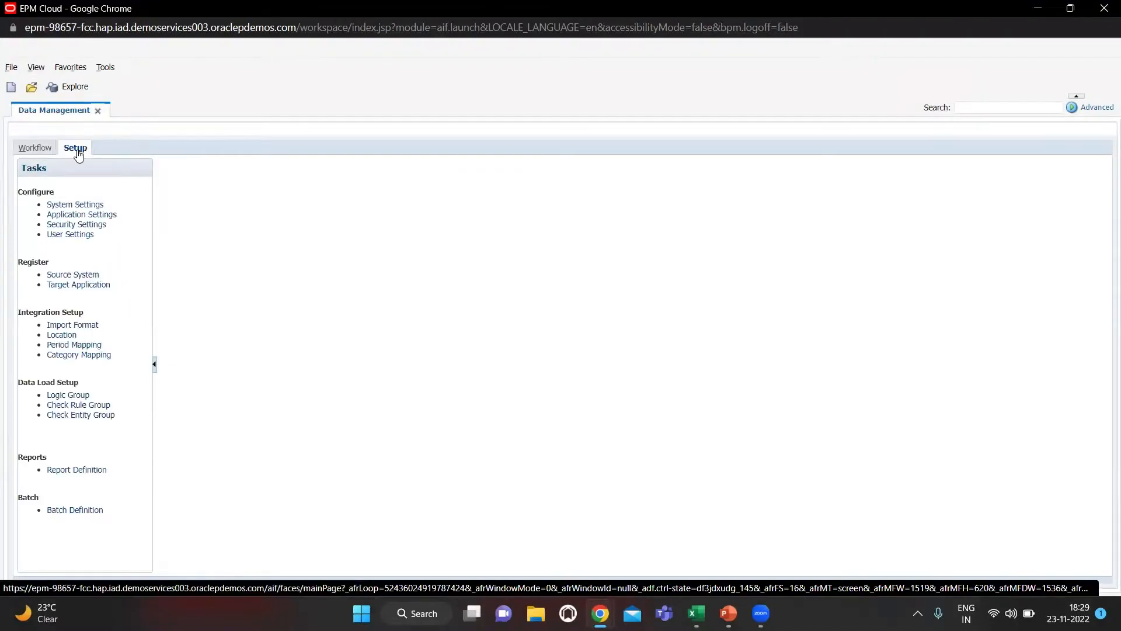
pyautogui.click(82, 273)
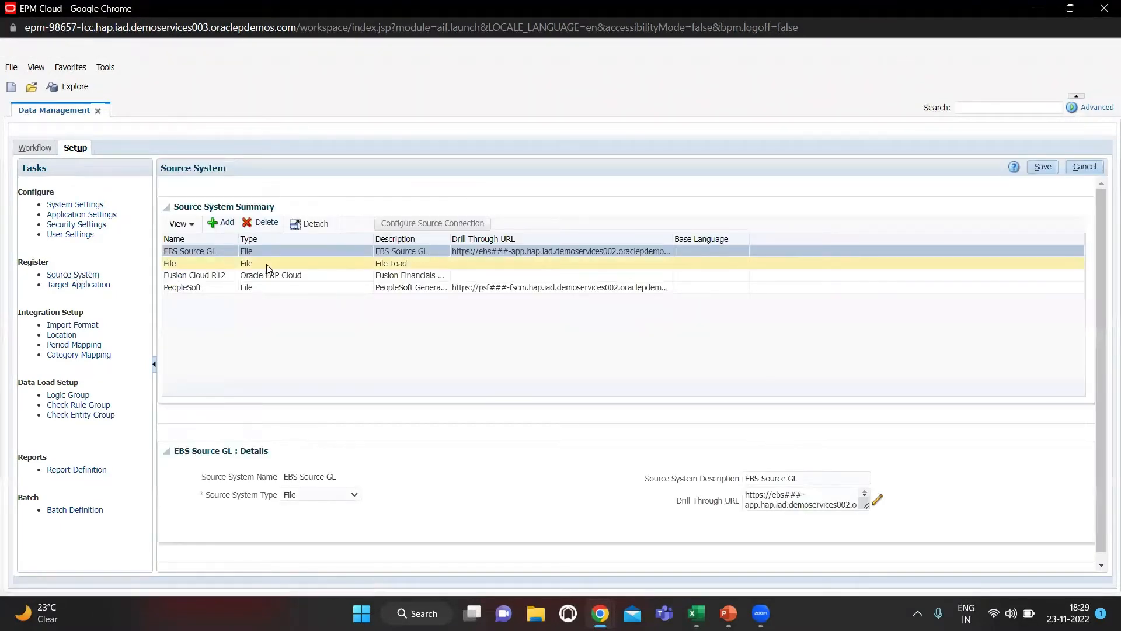
pyautogui.click(267, 264)
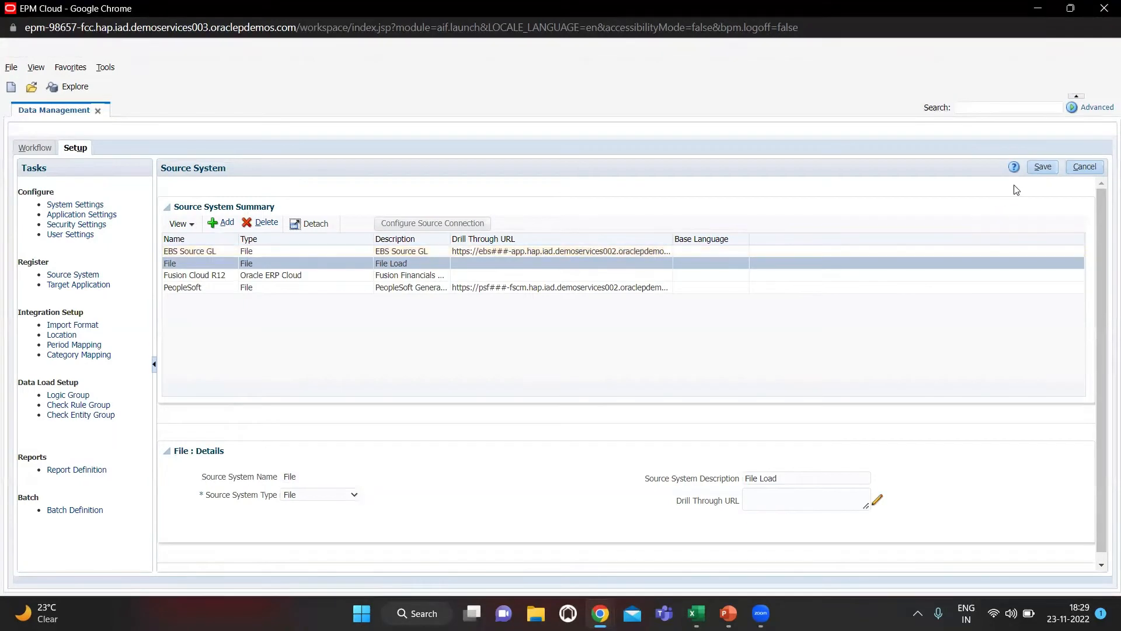
pyautogui.click(1045, 168)
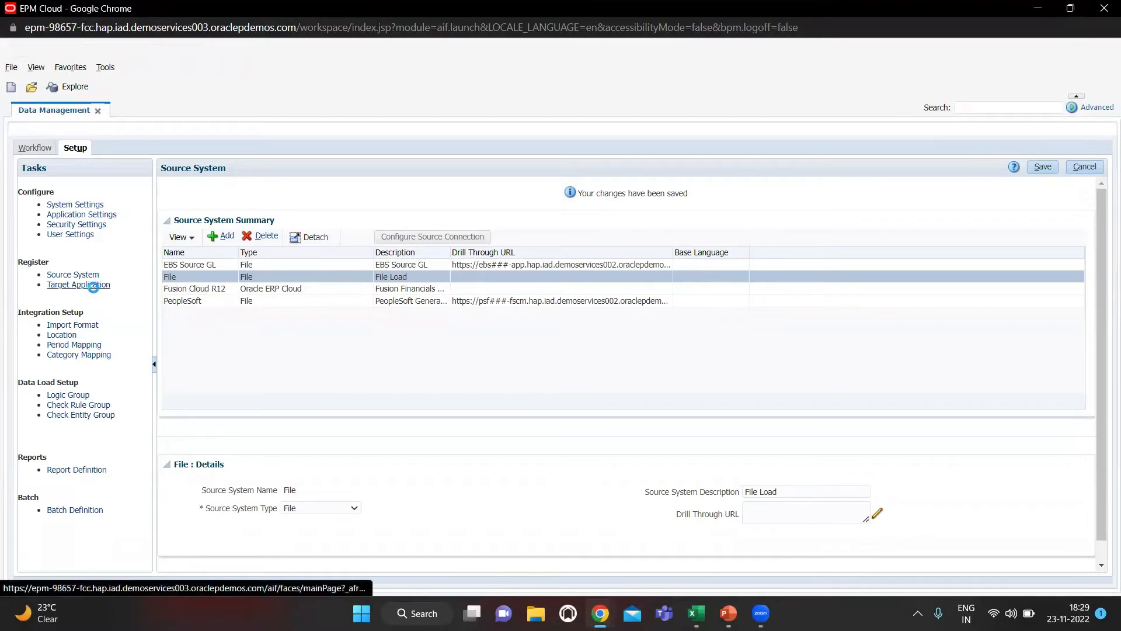
# Select the VisCnsl consolidation application as the target application and save it
pyautogui.click(94, 286)
pyautogui.scroll(-3, 353, 319)
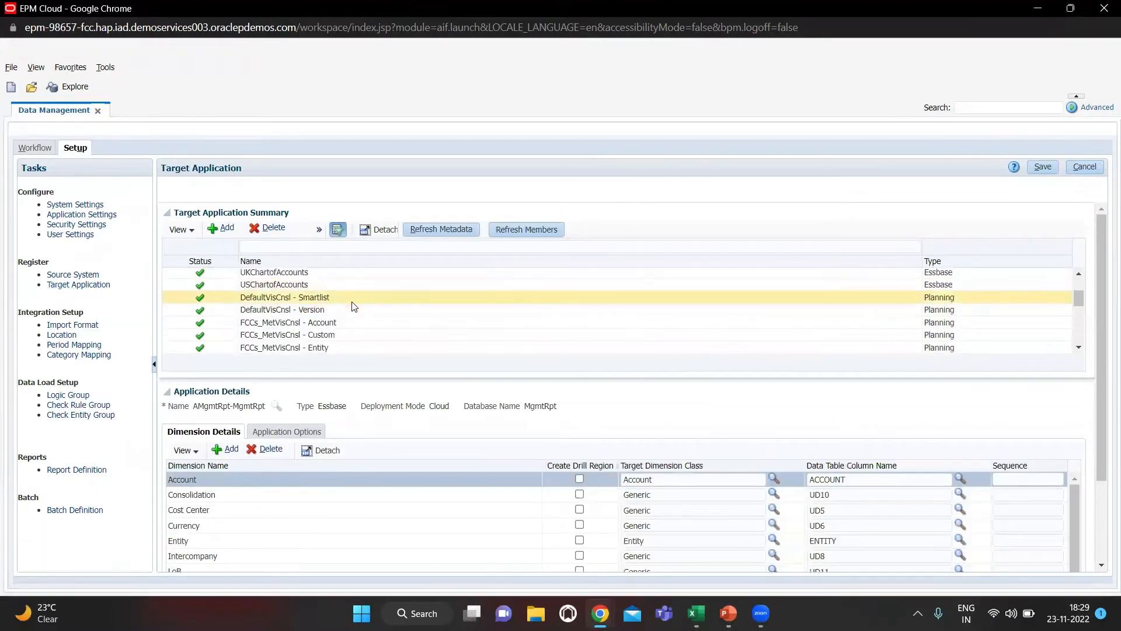
pyautogui.scroll(3, 352, 318)
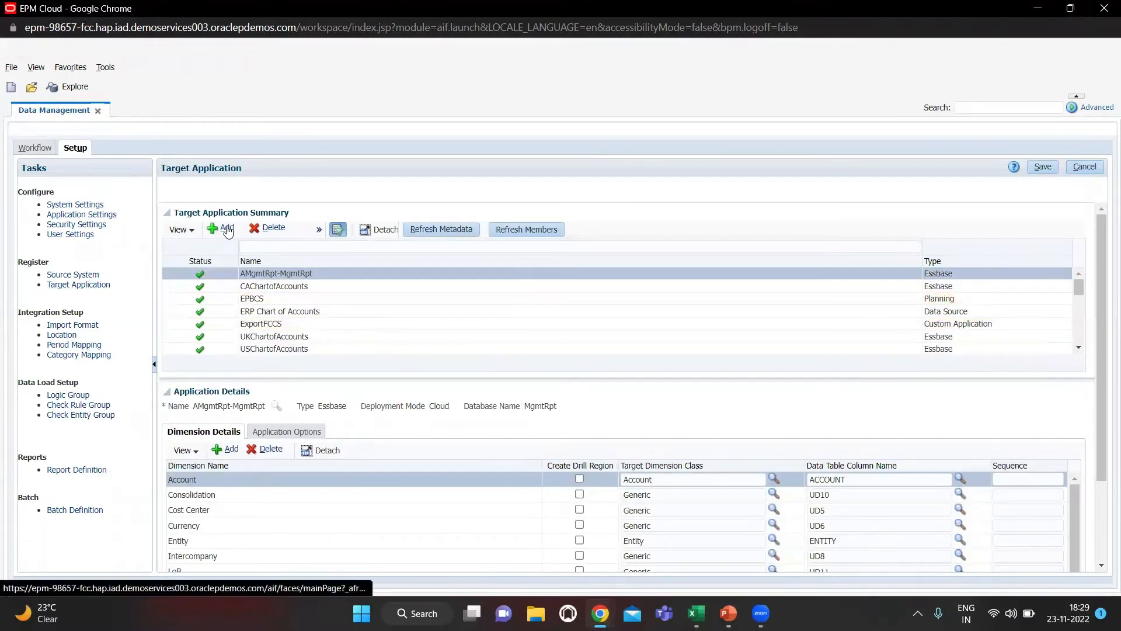
pyautogui.scroll(-2, 282, 317)
pyautogui.scroll(-3, 282, 318)
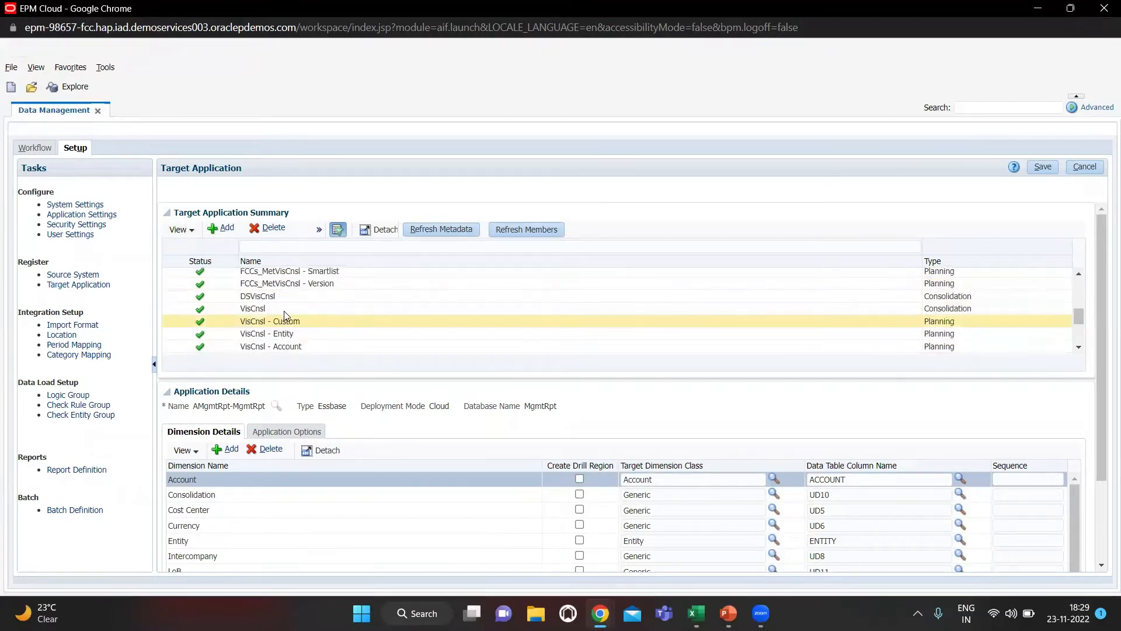
pyautogui.click(284, 309)
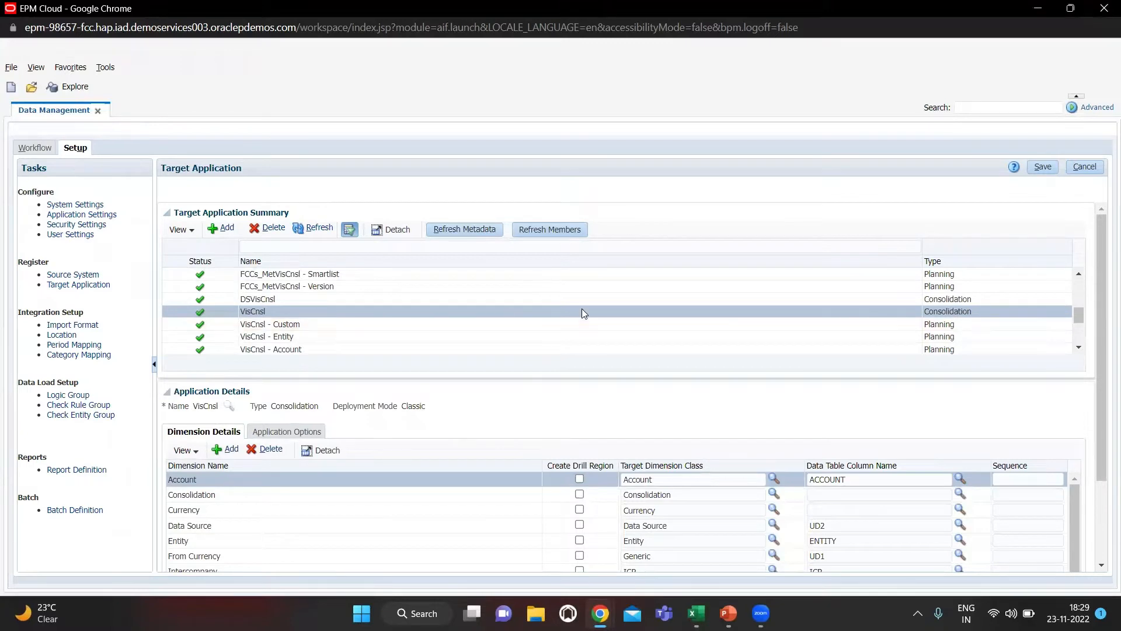
pyautogui.click(1042, 167)
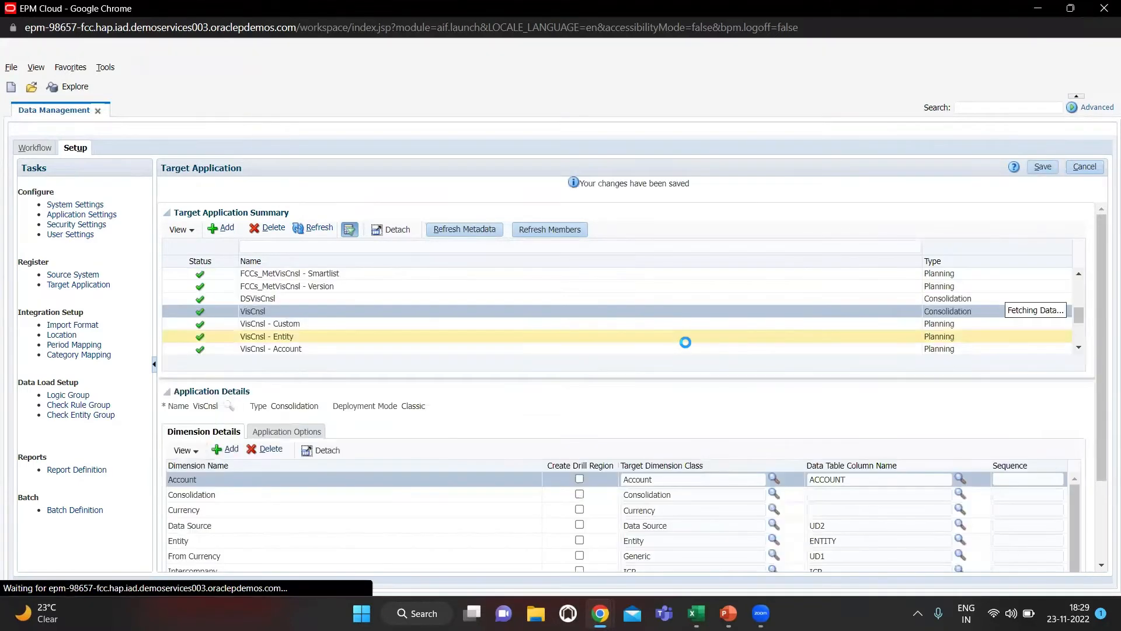
# Examine the VisCnsl dimension details, including target dimension classes and data table column names
pyautogui.scroll(-2, 631, 424)
pyautogui.scroll(-1, 393, 477)
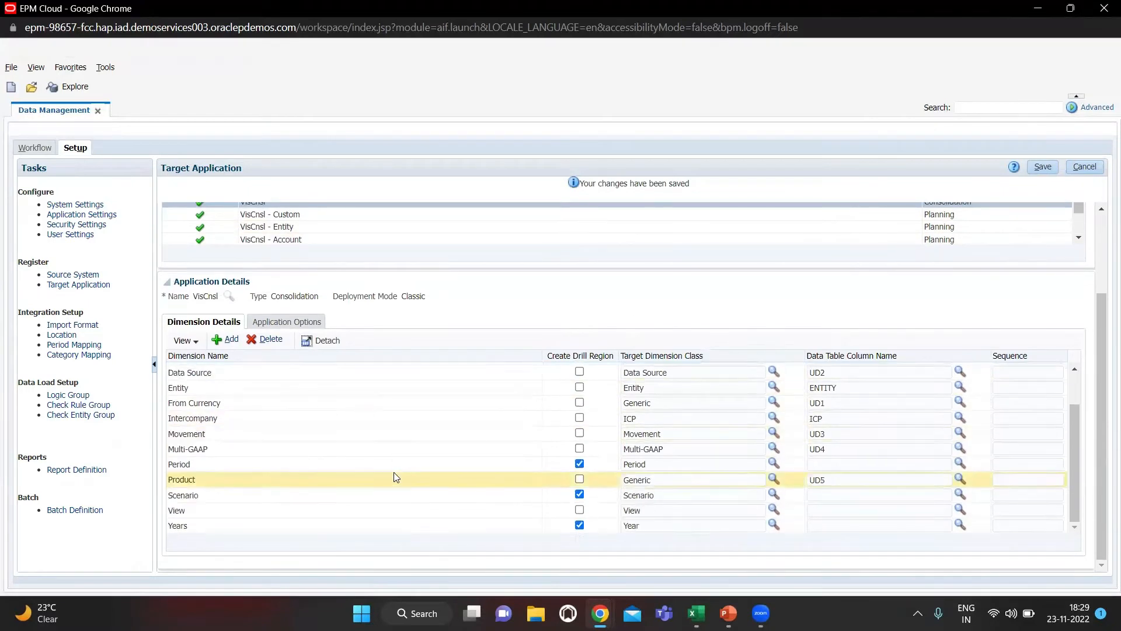
pyautogui.scroll(1, 394, 472)
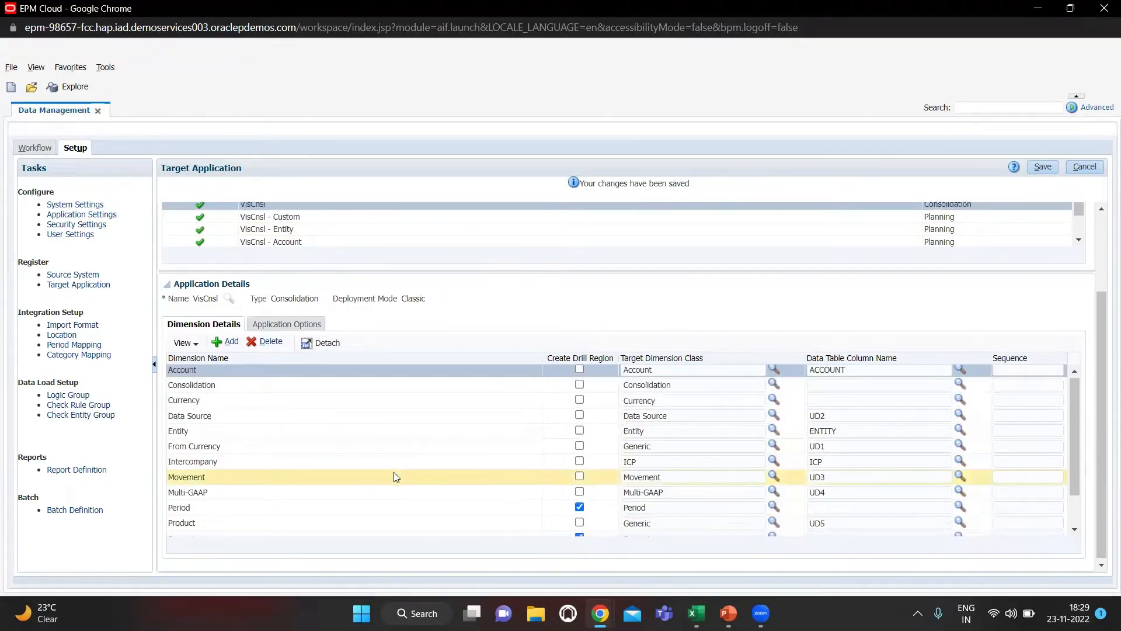
pyautogui.scroll(-1, 394, 472)
pyautogui.scroll(3, 408, 426)
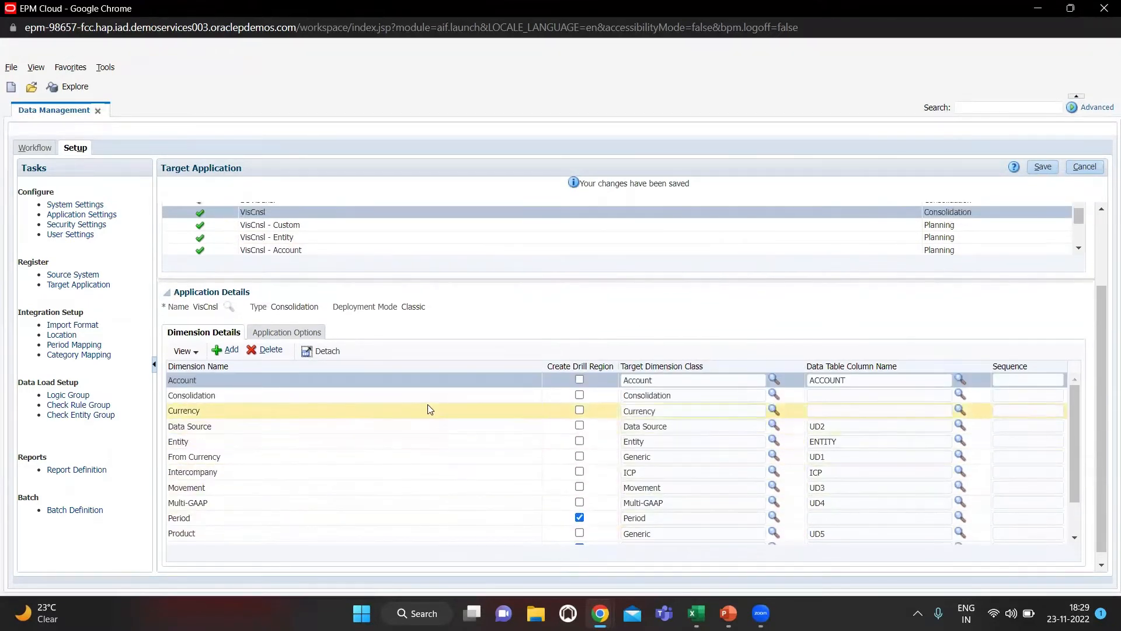
pyautogui.scroll(3, 432, 409)
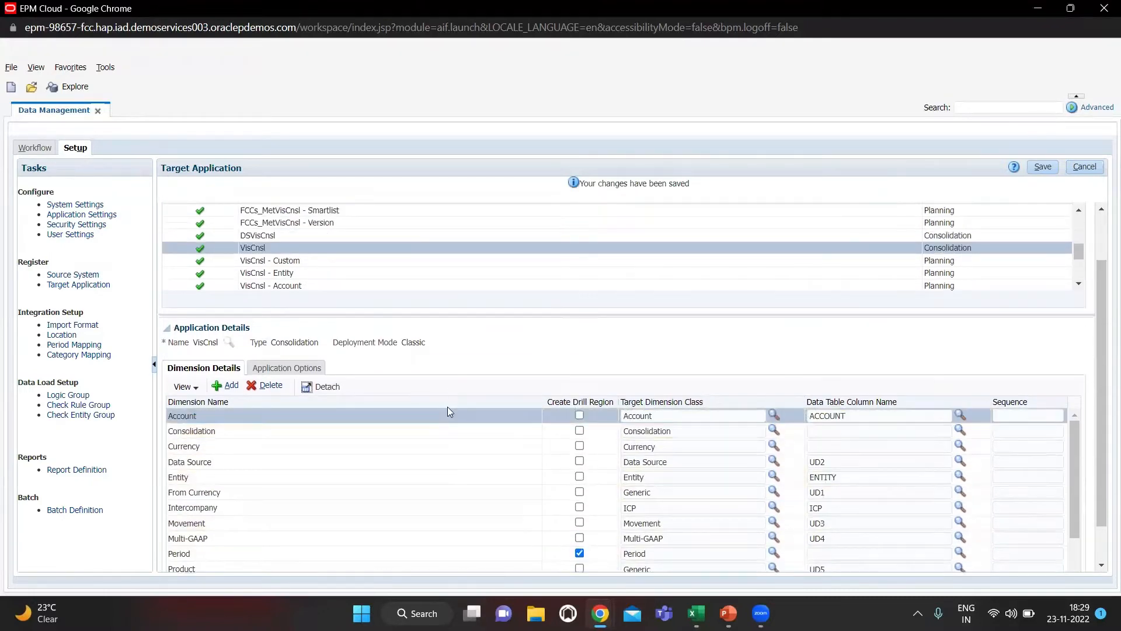
pyautogui.scroll(-1, 439, 462)
pyautogui.scroll(-3, 439, 462)
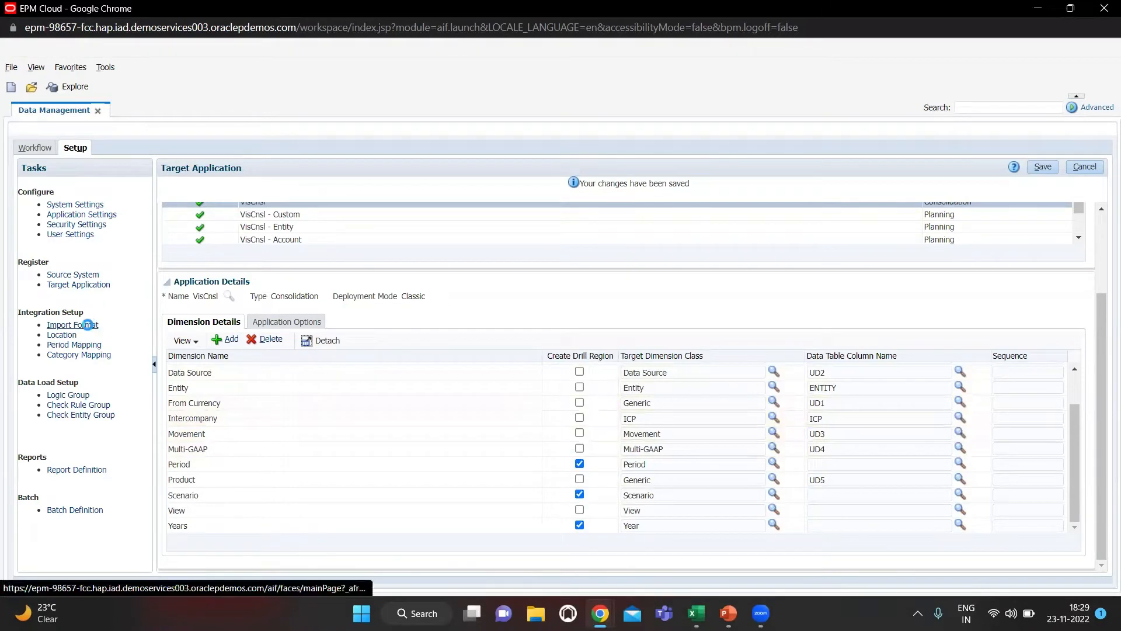
# Add and save an import format named IMF_DRCRsplit with the file type Delimited - Numeric Data
pyautogui.click(94, 325)
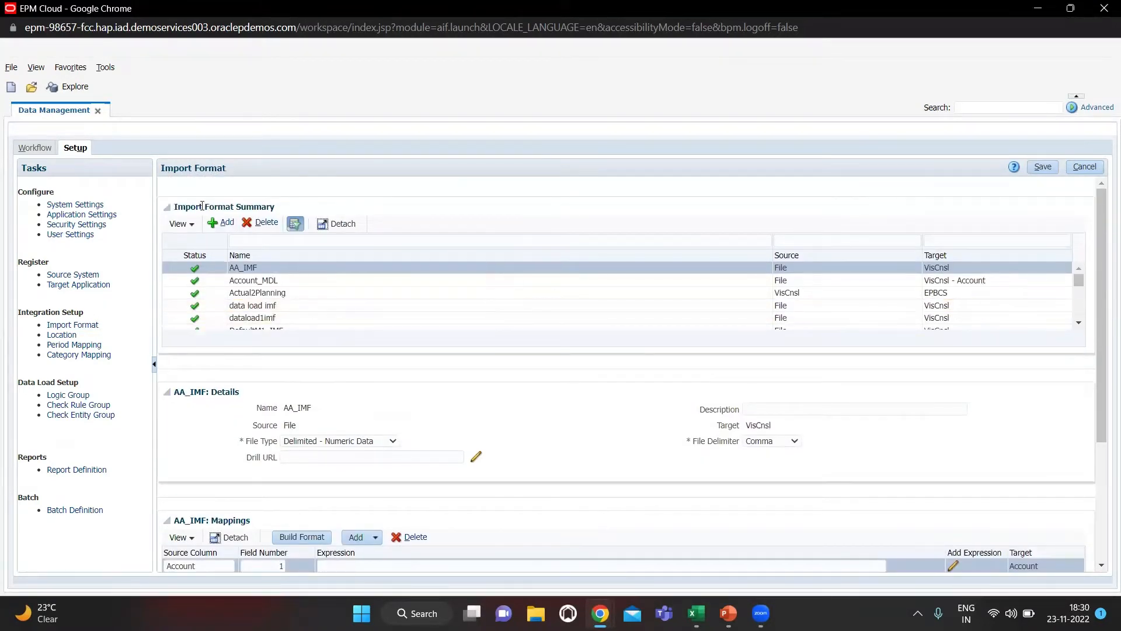
pyautogui.click(218, 223)
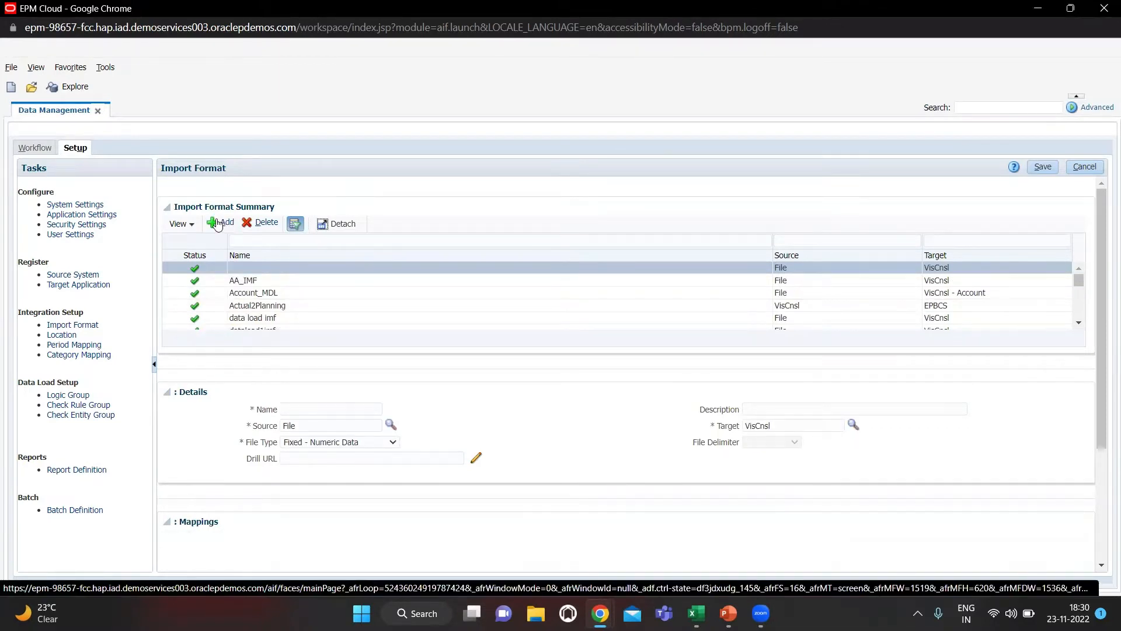
pyautogui.click(332, 410)
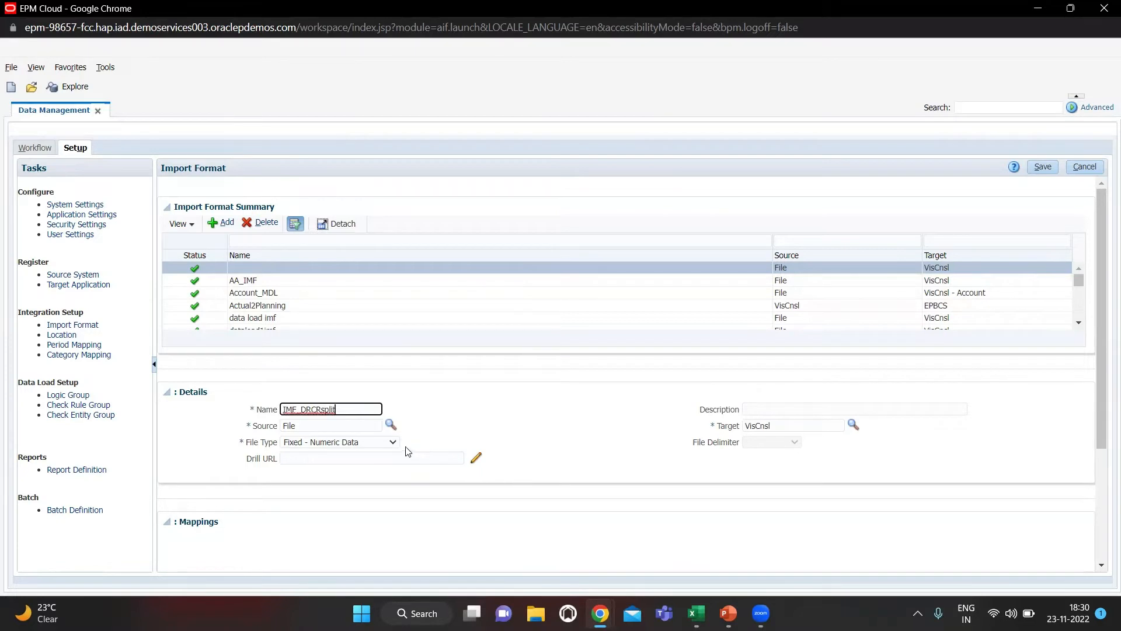
pyautogui.click(303, 445)
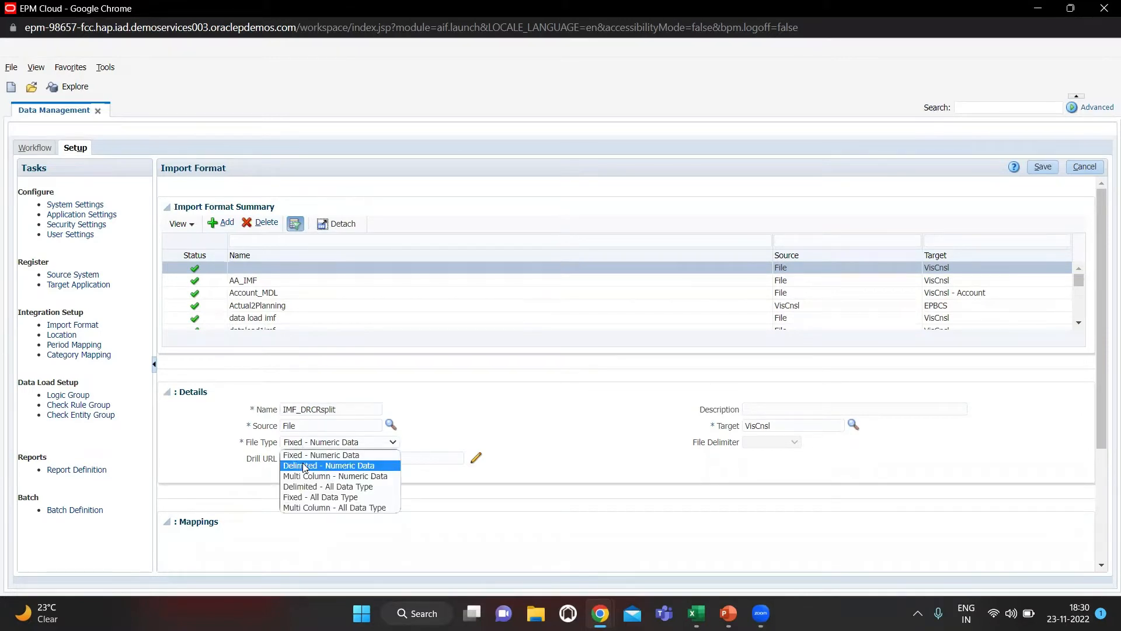
pyautogui.click(305, 465)
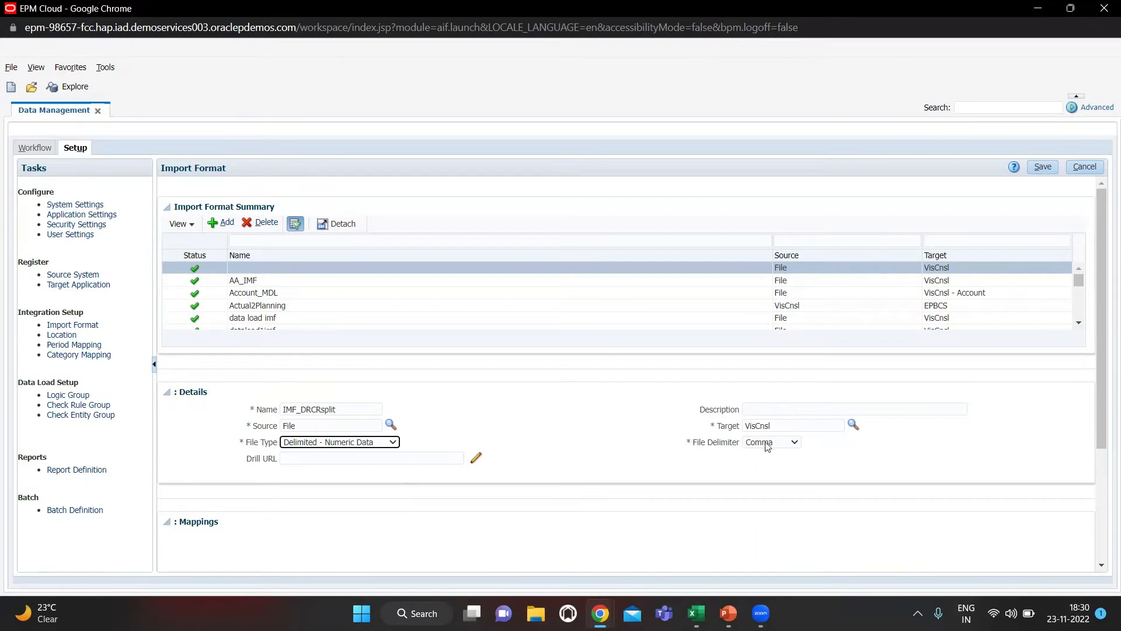
pyautogui.click(1045, 168)
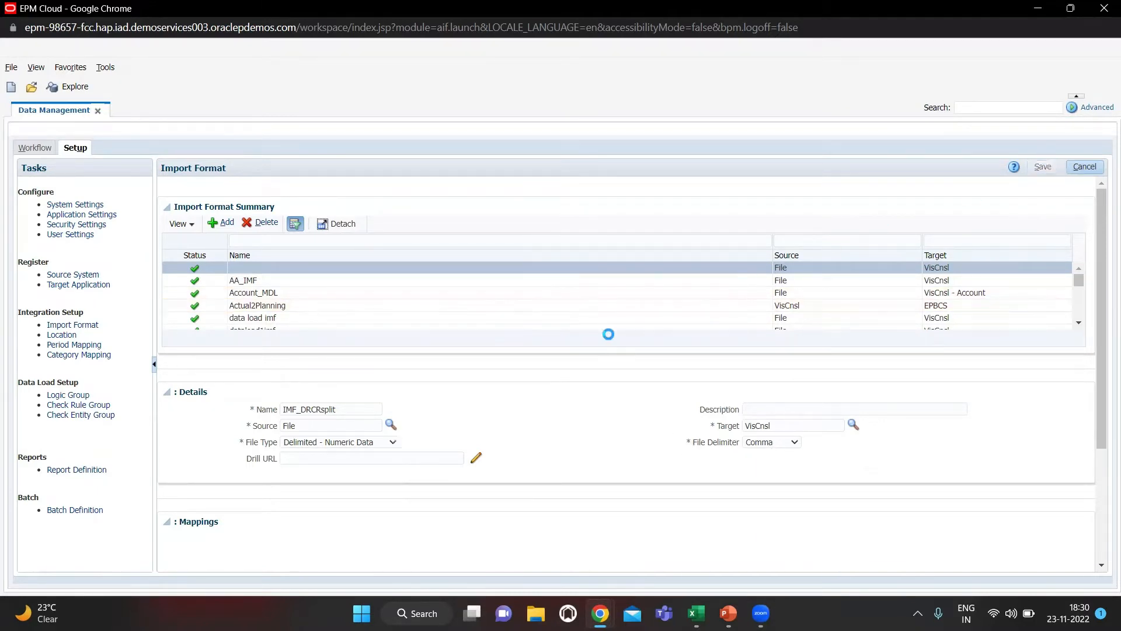
# Find and open the IMF_DRCRsplit import format in the Import Format Summary list
pyautogui.scroll(-5, 377, 324)
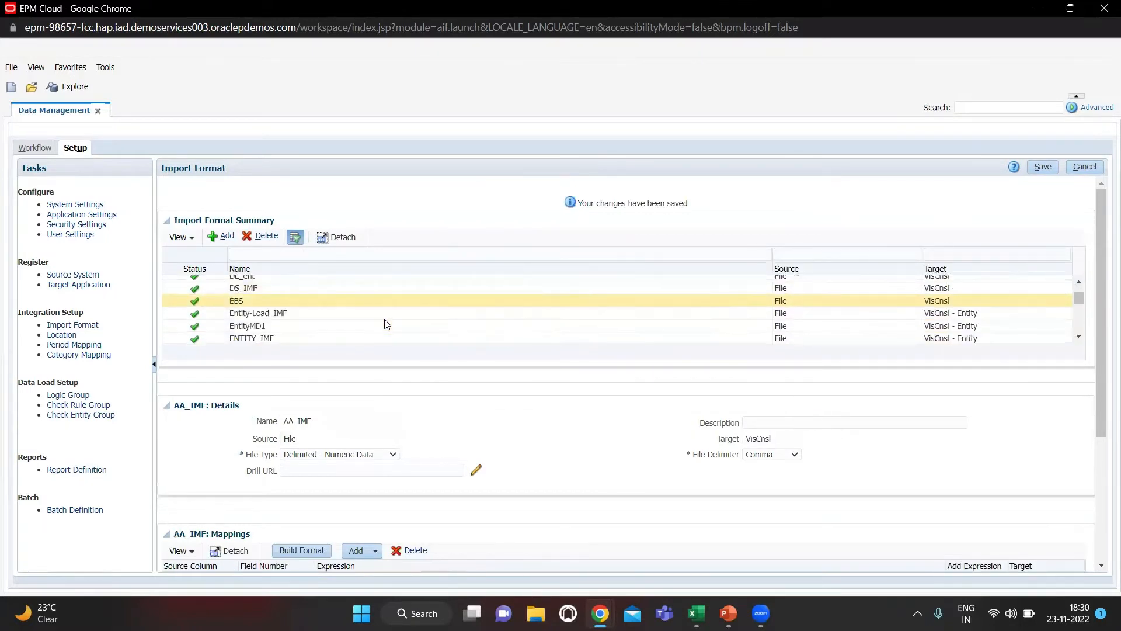
pyautogui.scroll(-5, 386, 324)
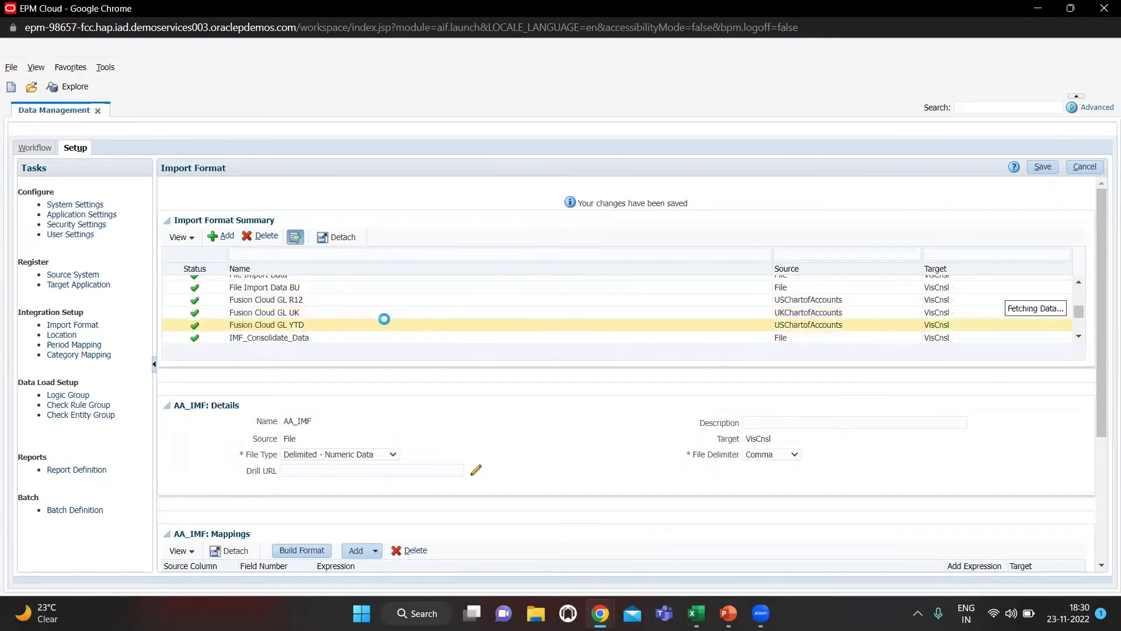
pyautogui.scroll(-6, 384, 322)
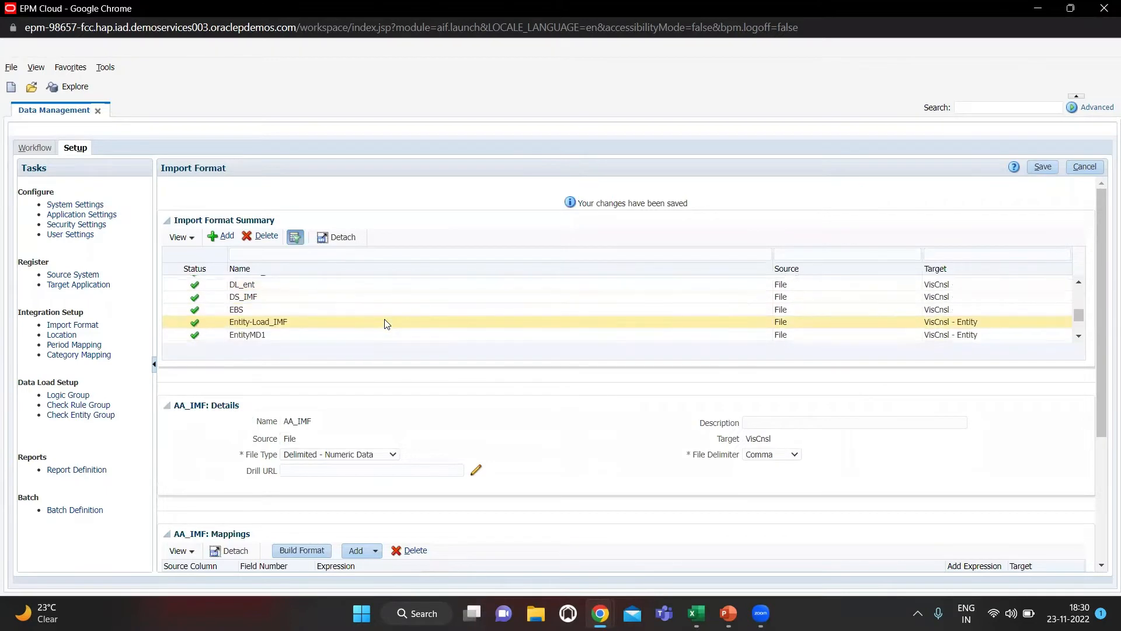
pyautogui.scroll(-8, 386, 324)
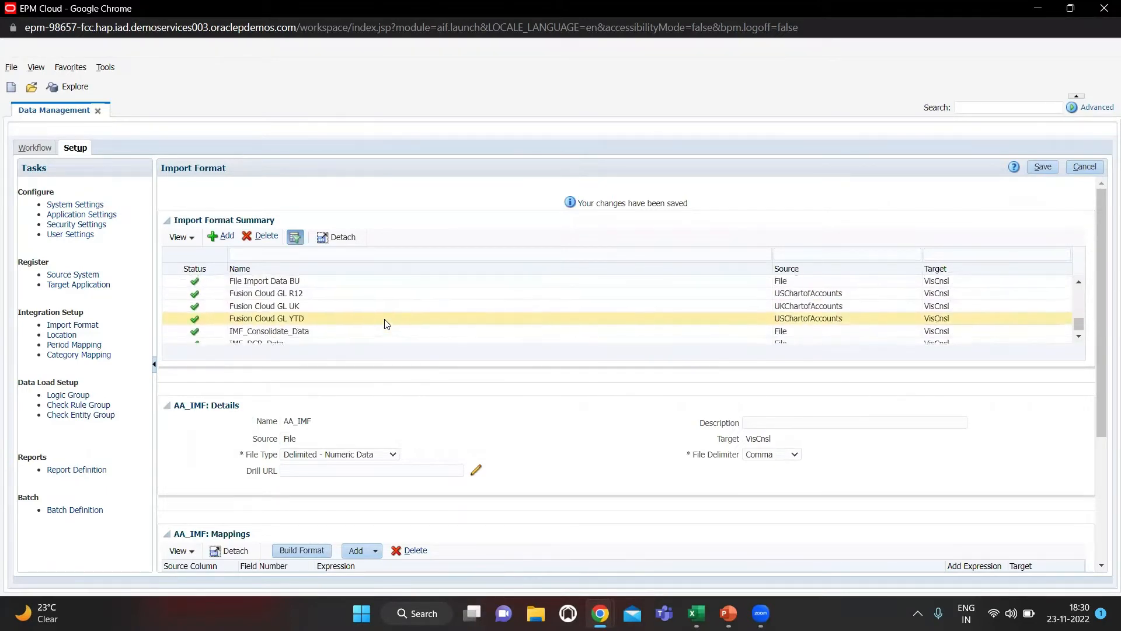
pyautogui.scroll(-3, 386, 324)
pyautogui.scroll(-1, 382, 263)
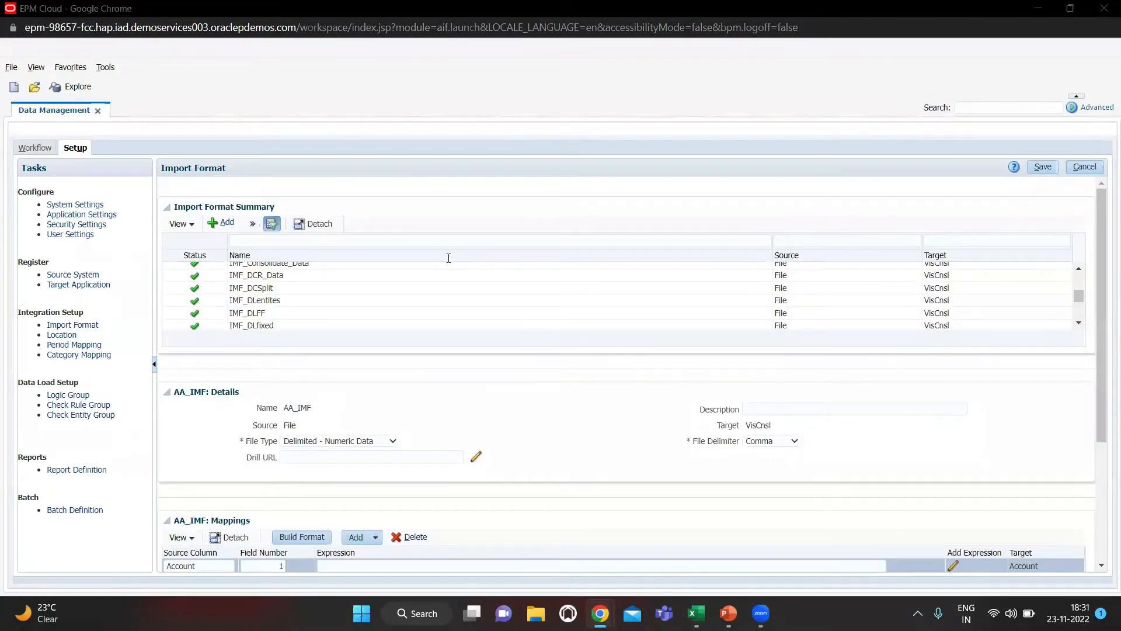
pyautogui.scroll(-2, 388, 303)
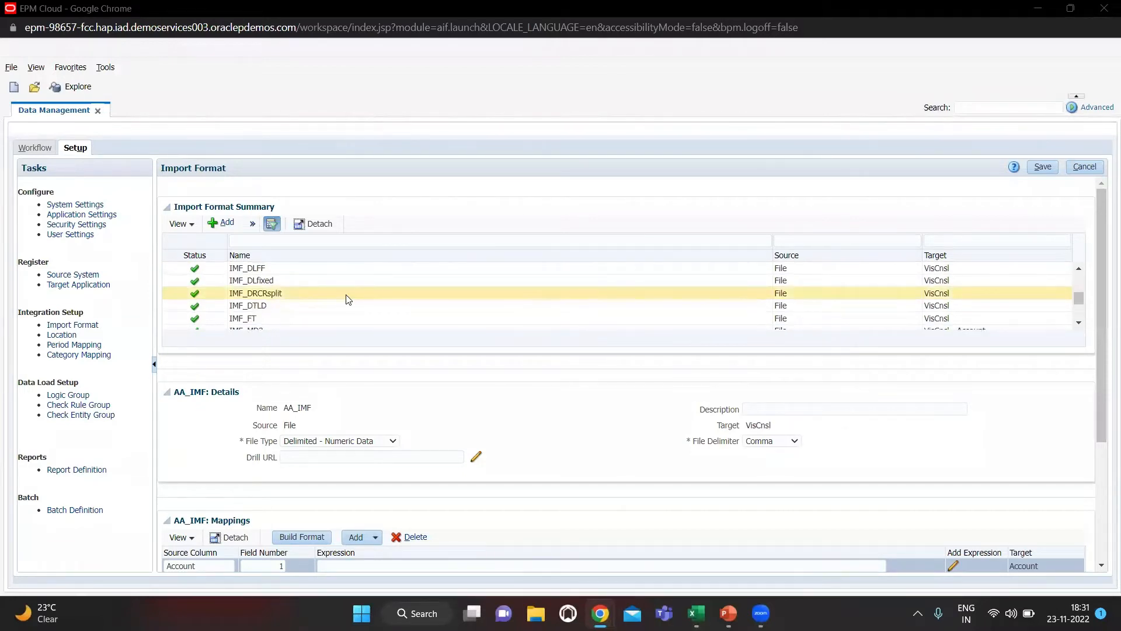
pyautogui.click(348, 299)
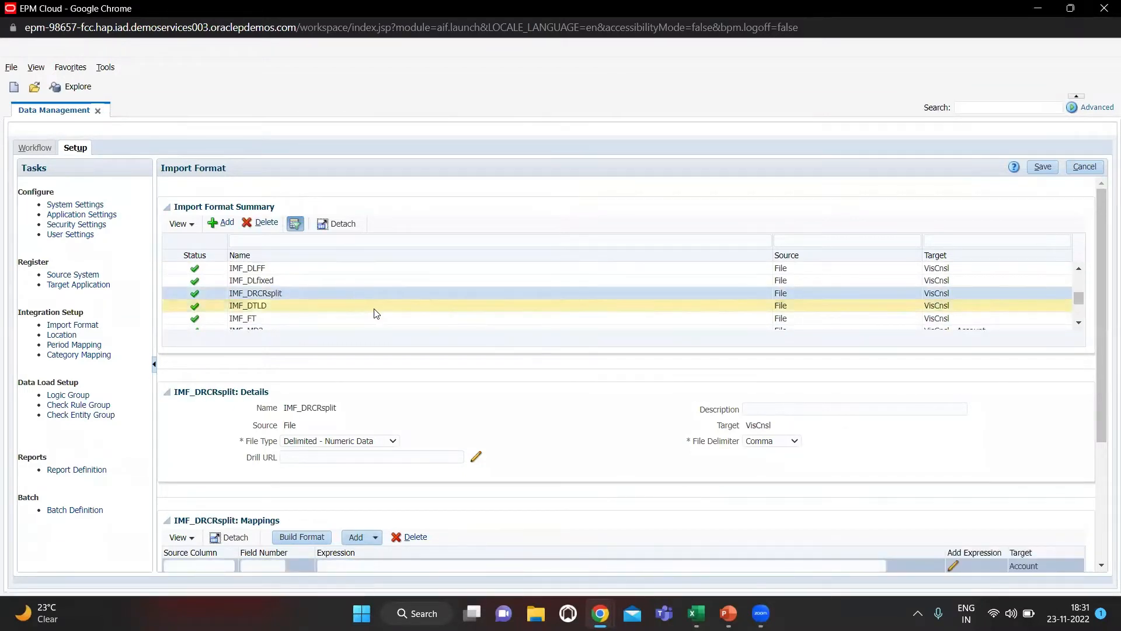
# Enter Account as the source column for the Account target in the IMF_DRCRsplit mappings
pyautogui.scroll(-3, 491, 408)
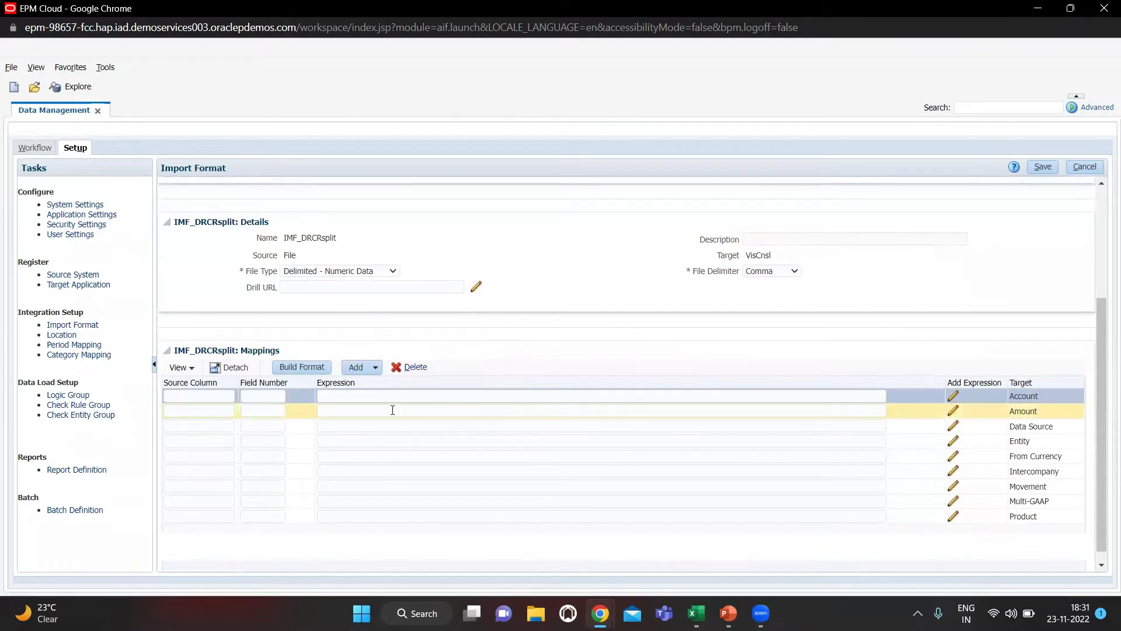
pyautogui.click(200, 397)
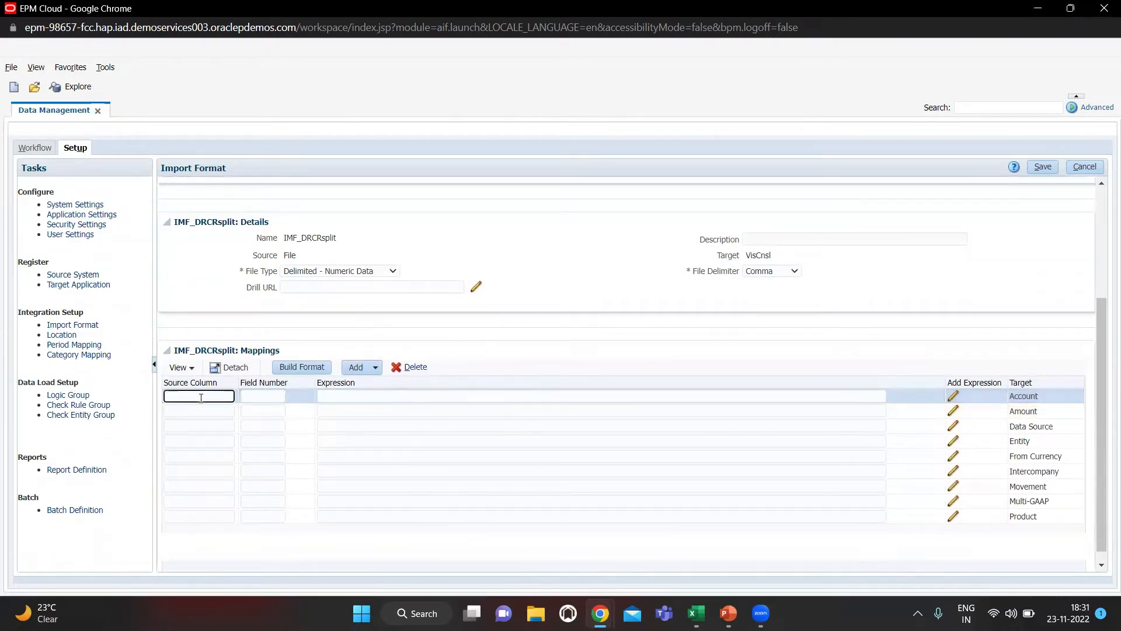
pyautogui.click(258, 396)
pyautogui.click(213, 395)
pyautogui.press('Tab')
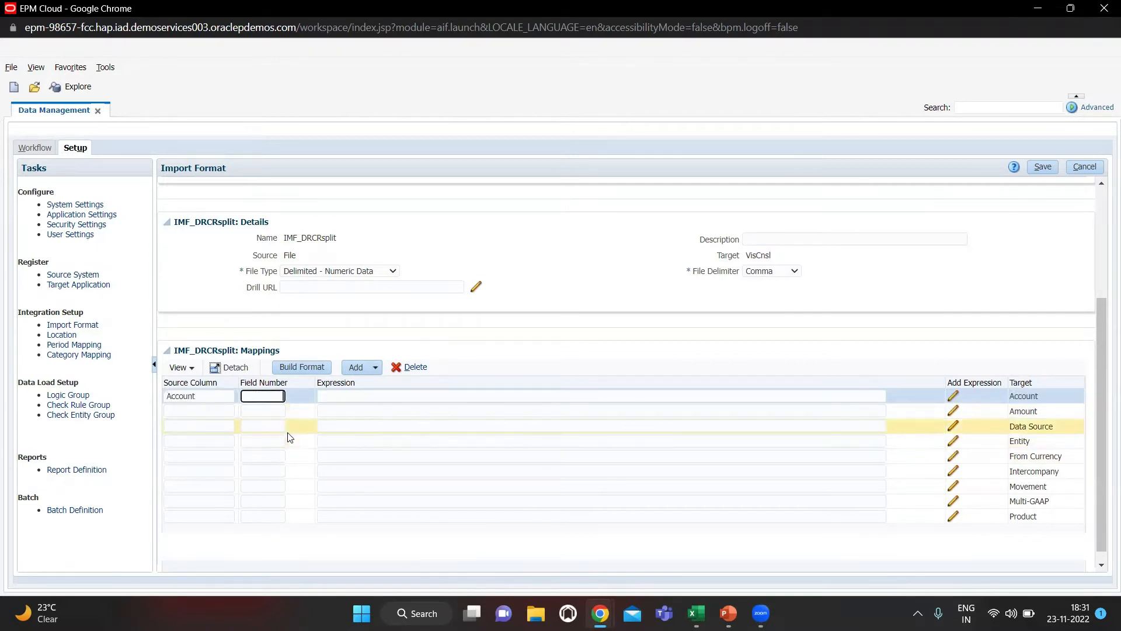
# Check the account column's position in DRCR.csv in Excel, then set the Account mapping's field number to 1 in Data Management
pyautogui.hotkey('alt', 'Tab')
pyautogui.hotkey('alt', 'Tab')
pyautogui.hotkey('alt', 'Tab')
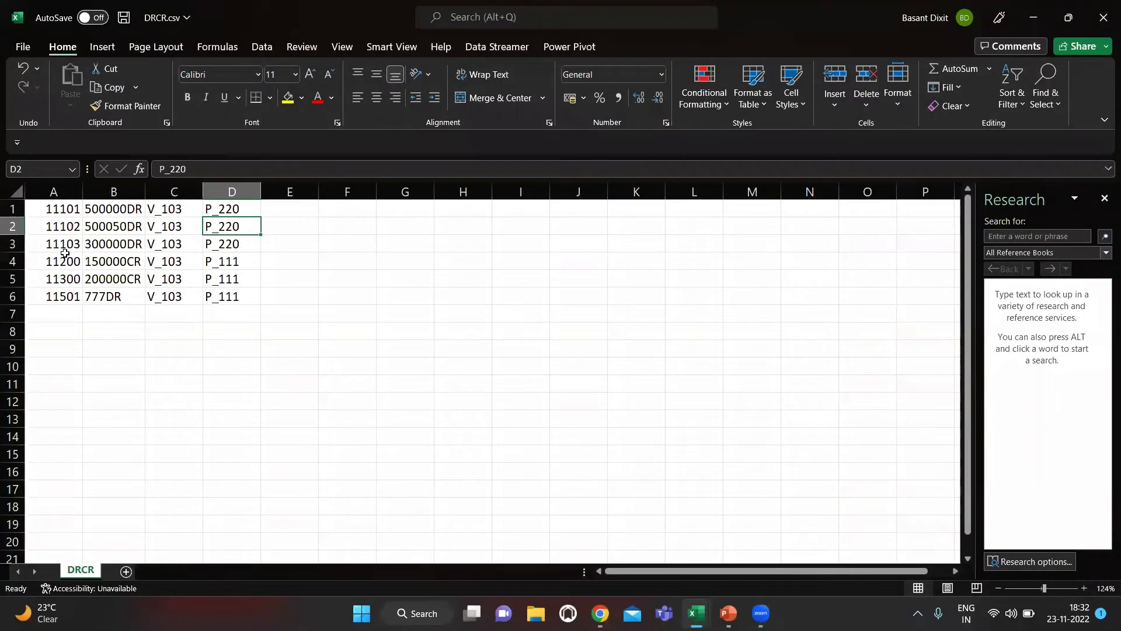
pyautogui.click(65, 252)
pyautogui.hotkey('ctrl', 'space')
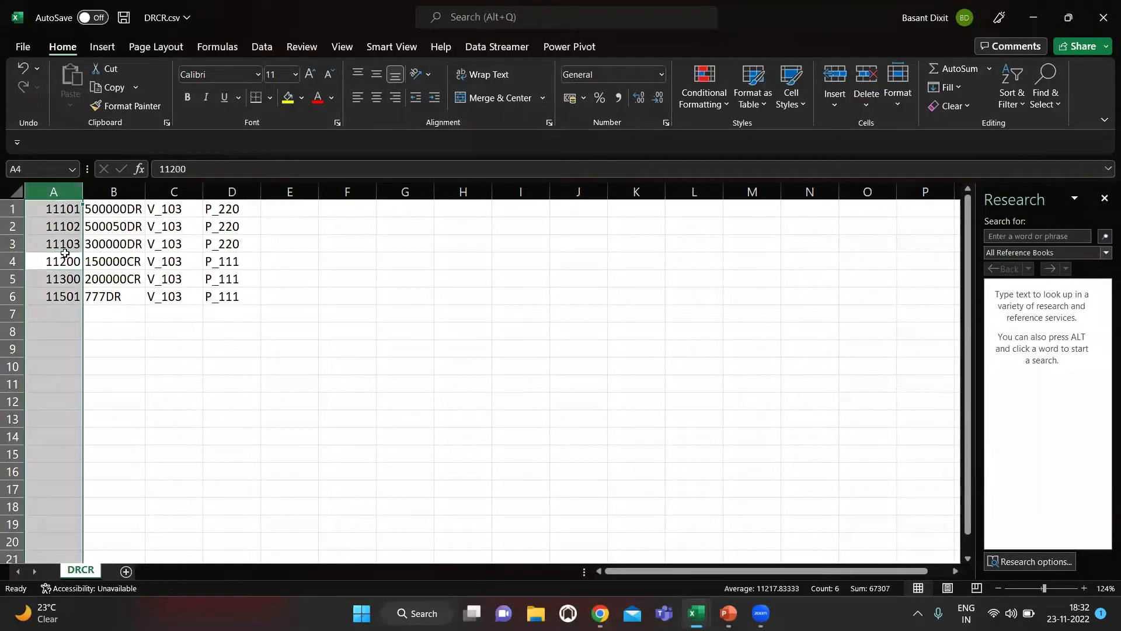
pyautogui.hotkey('alt', 'Tab')
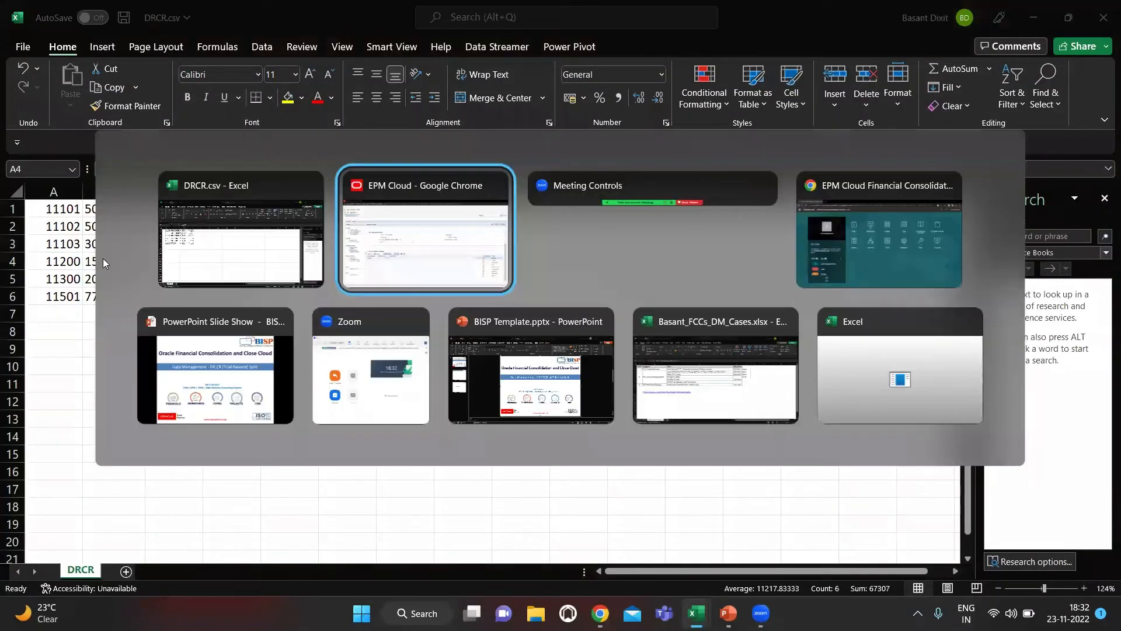
pyautogui.hotkey('alt', 'shift', 'Tab')
pyautogui.hotkey('alt', 'Tab')
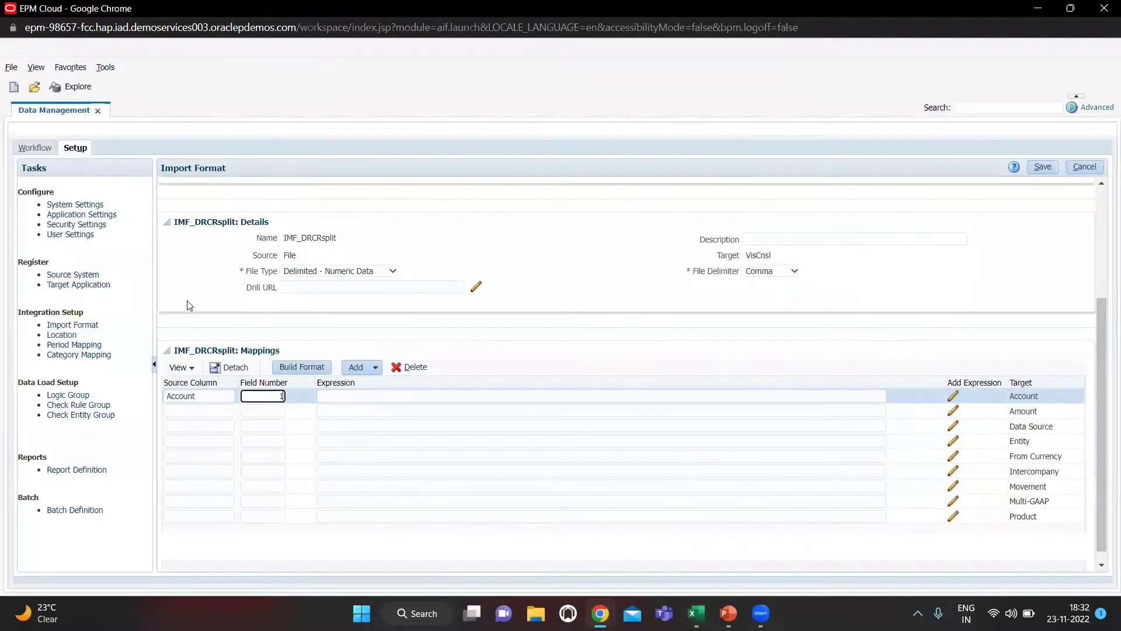
# Map the Amount target to source column Amount with field number 2
pyautogui.press('Tab')
pyautogui.press('Tab')
pyautogui.press('Tab')
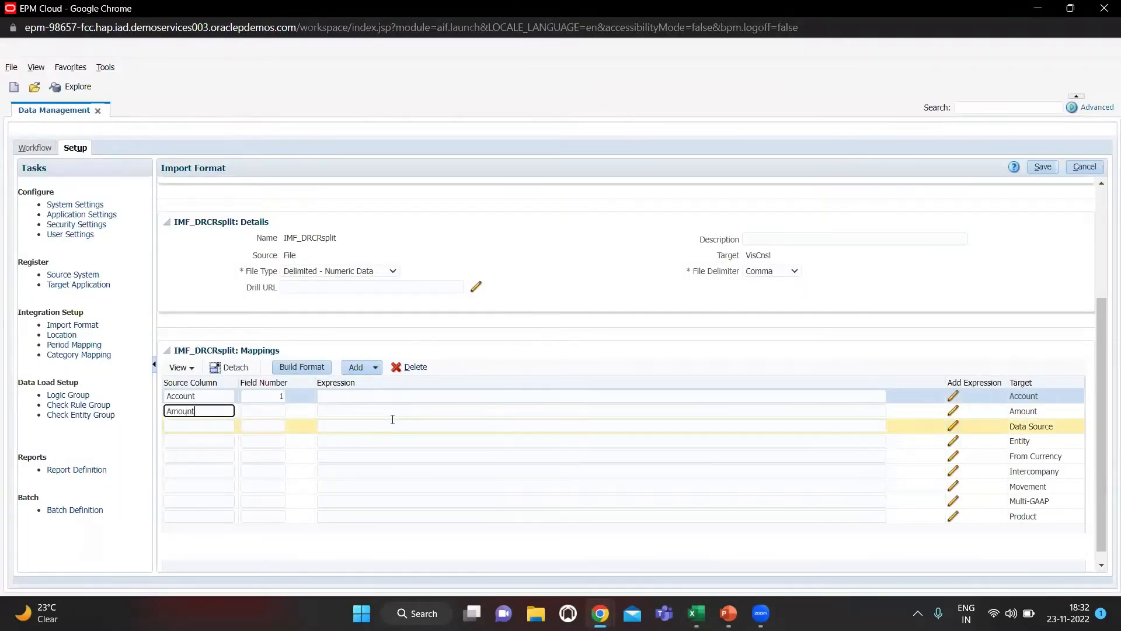
pyautogui.press('Tab')
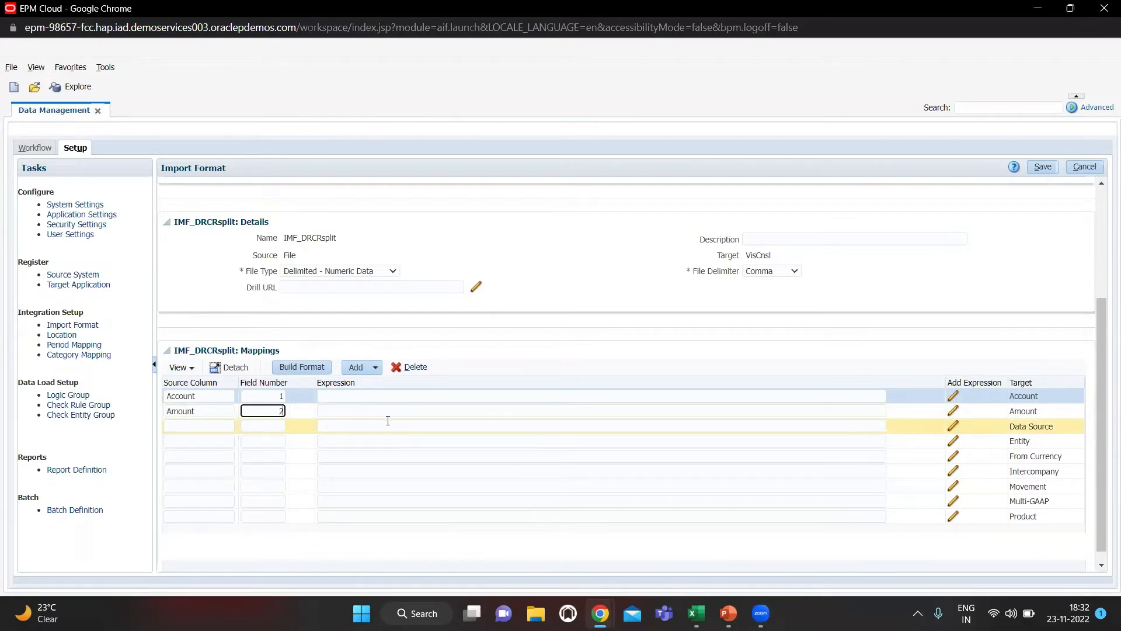
# Map the Data Source target to source column Data Source with field number 3, checking the columns of DRCR.csv in Excel
pyautogui.press('Tab')
pyautogui.press('Tab')
pyautogui.press('Tab')
pyautogui.write('D')
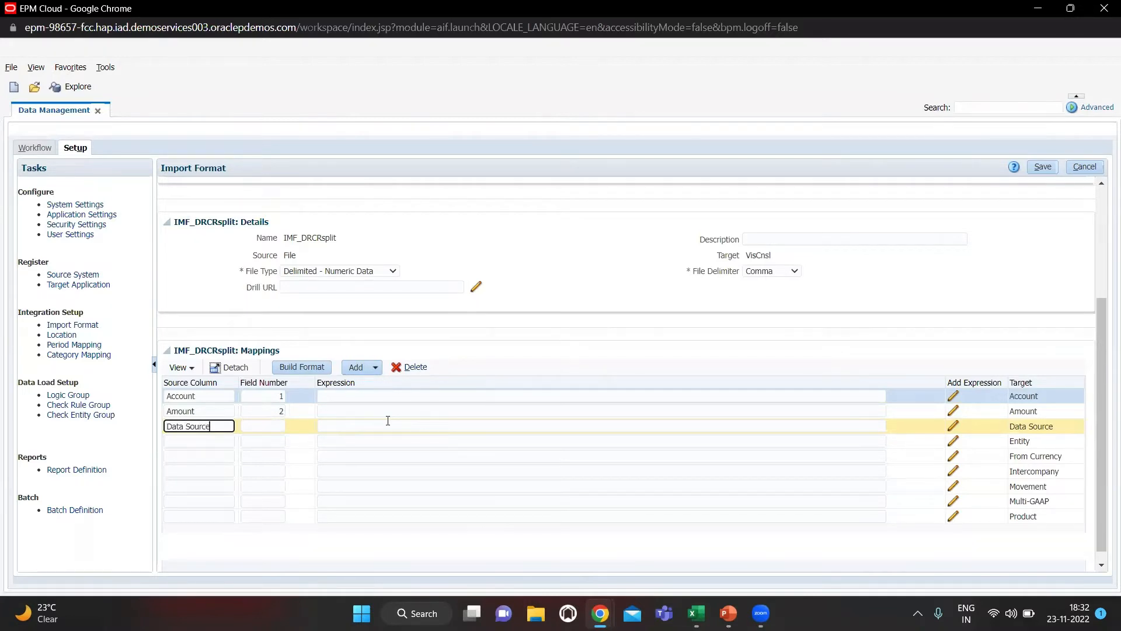
pyautogui.press('Tab')
pyautogui.hotkey('alt', 'Tab')
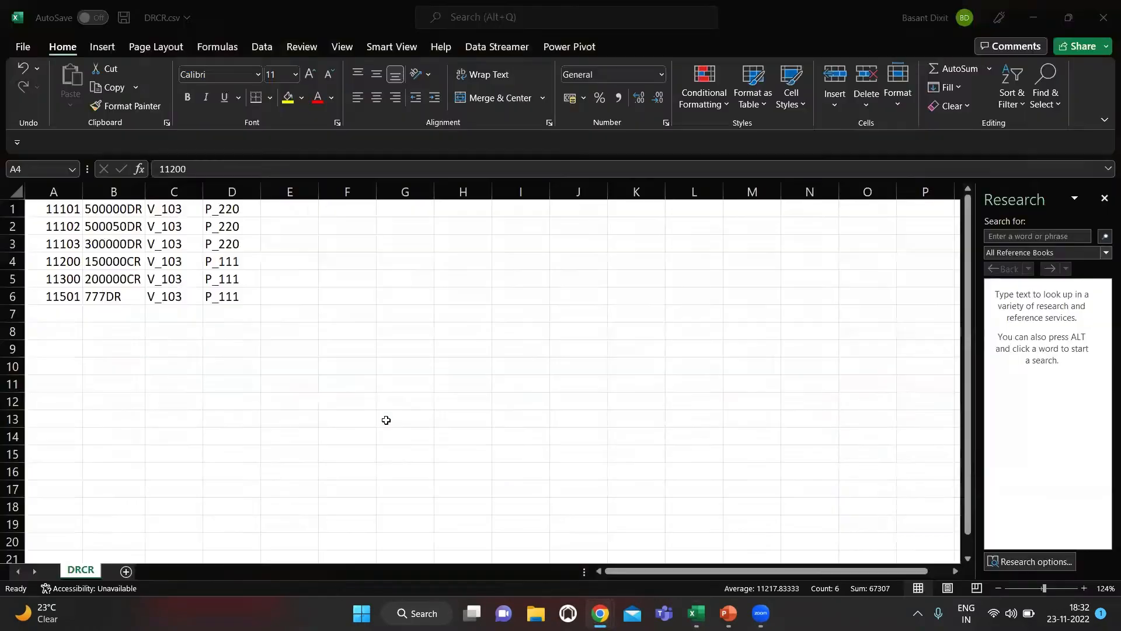
pyautogui.click(310, 308)
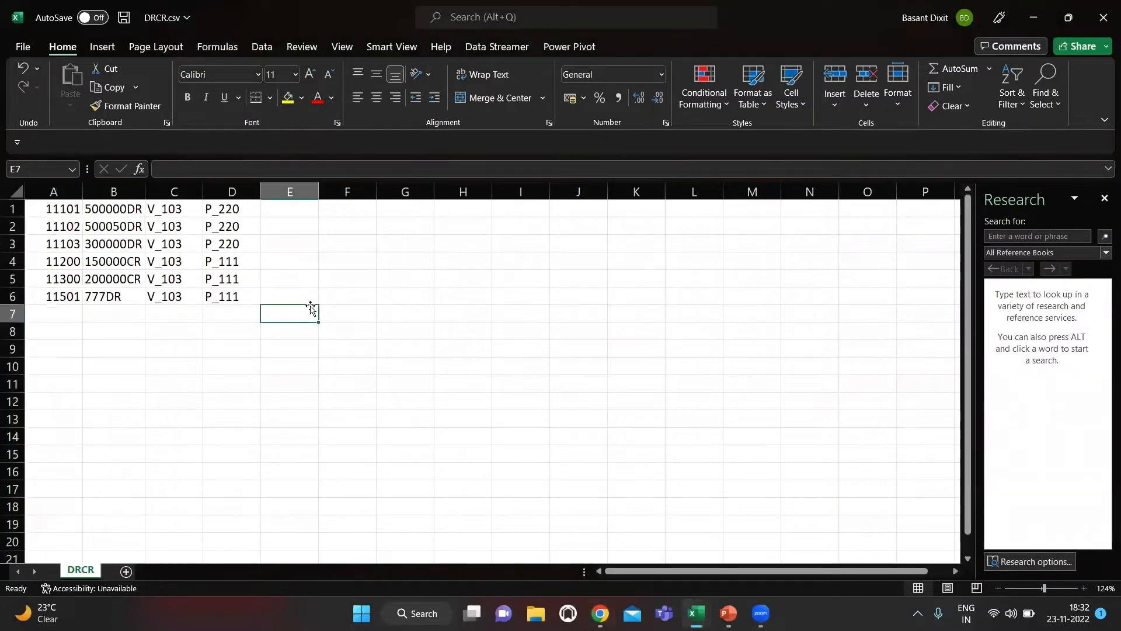
pyautogui.press('Up')
pyautogui.press('Up')
pyautogui.hotkey('alt', 'Tab')
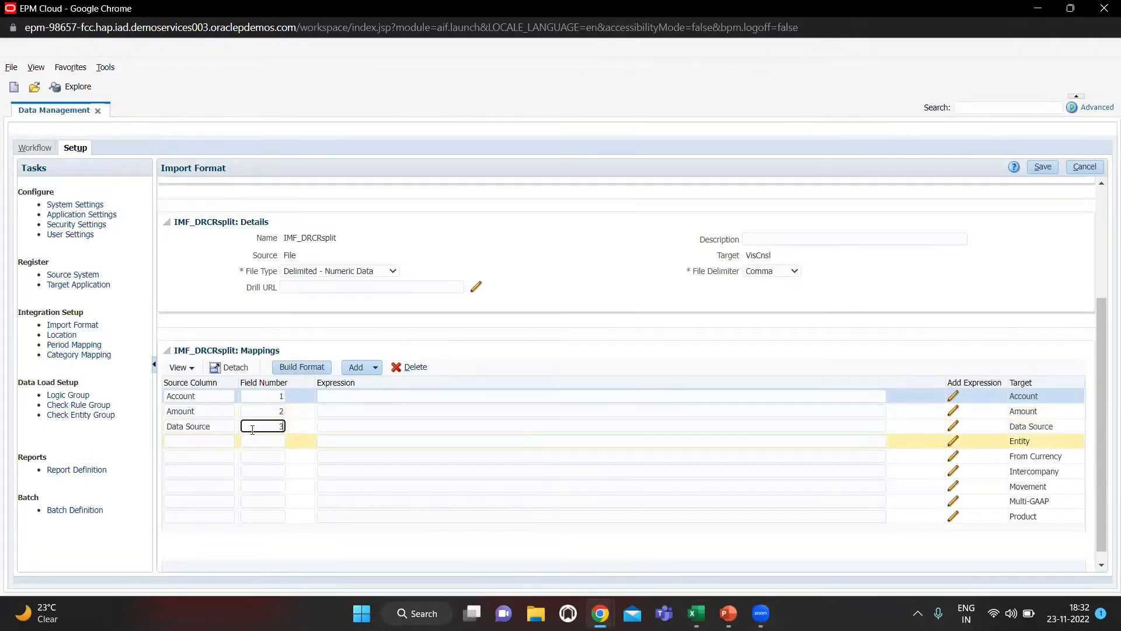
# Map the Entity target to source column Entity with field number 3, and check it against column C of DRCR.csv in Excel
pyautogui.press('Tab')
pyautogui.press('Tab')
pyautogui.press('Tab')
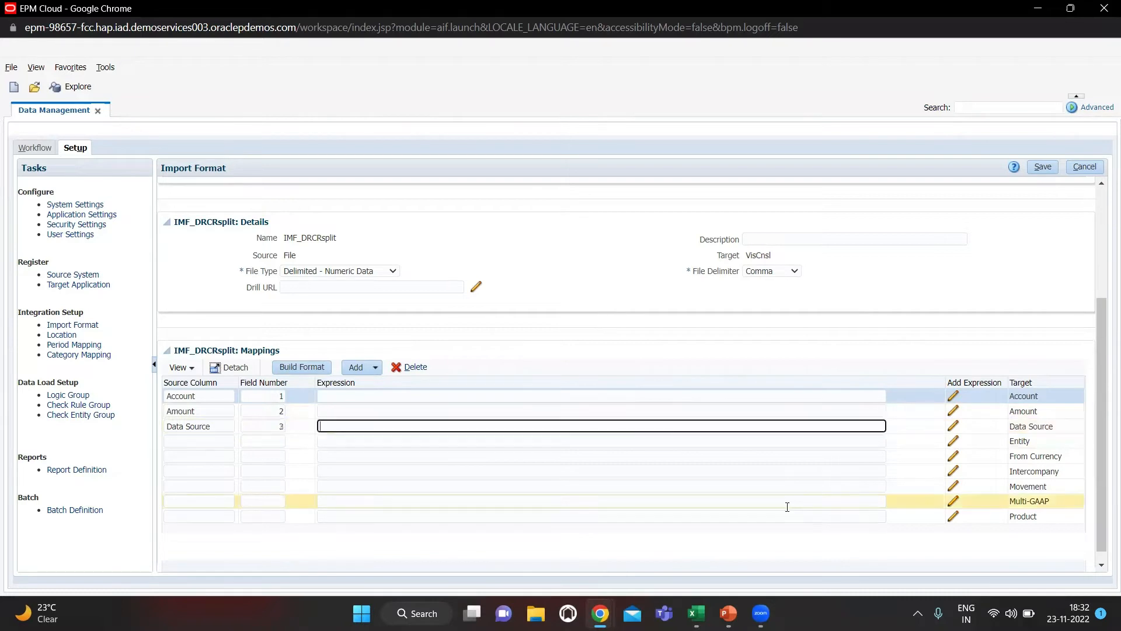
pyautogui.write('Entity')
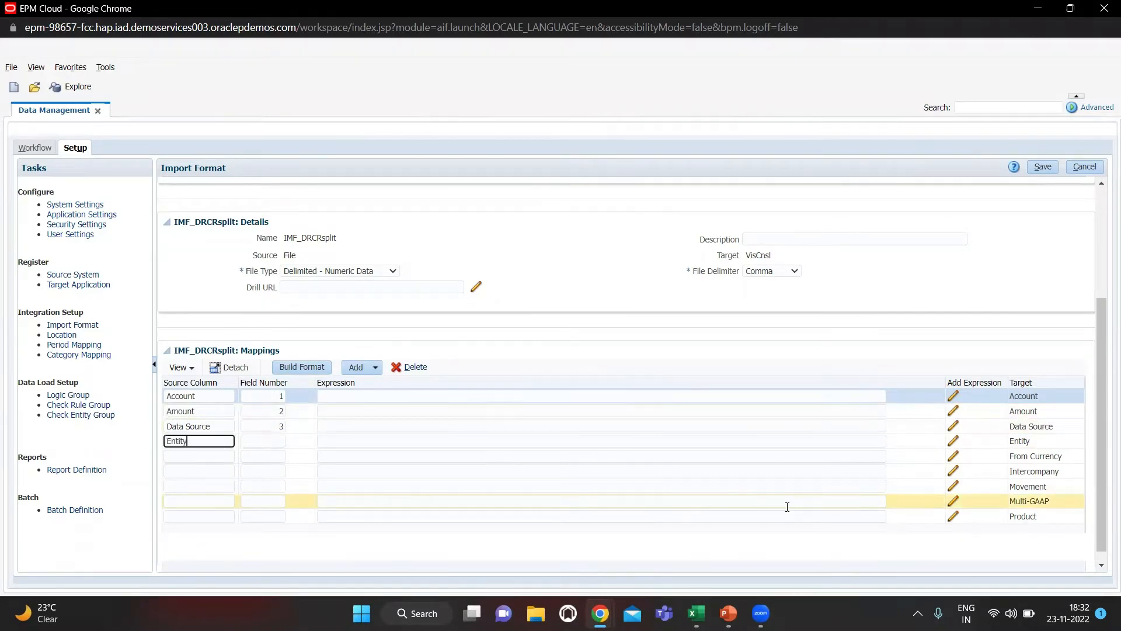
pyautogui.press('Tab')
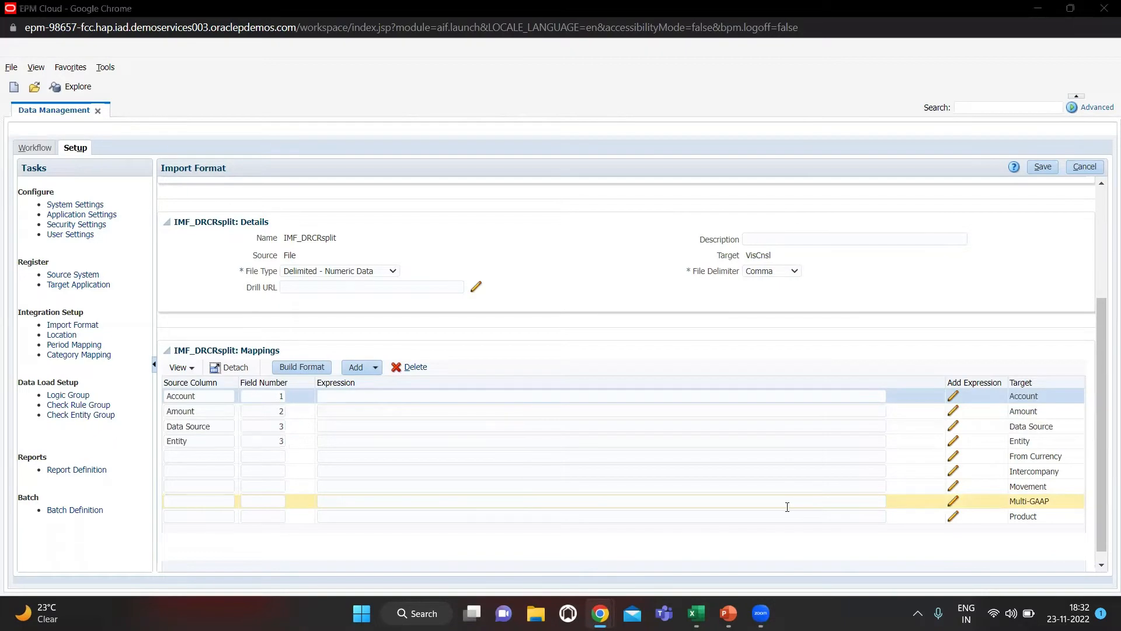
pyautogui.hotkey('alt', 'Tab')
pyautogui.click(186, 254)
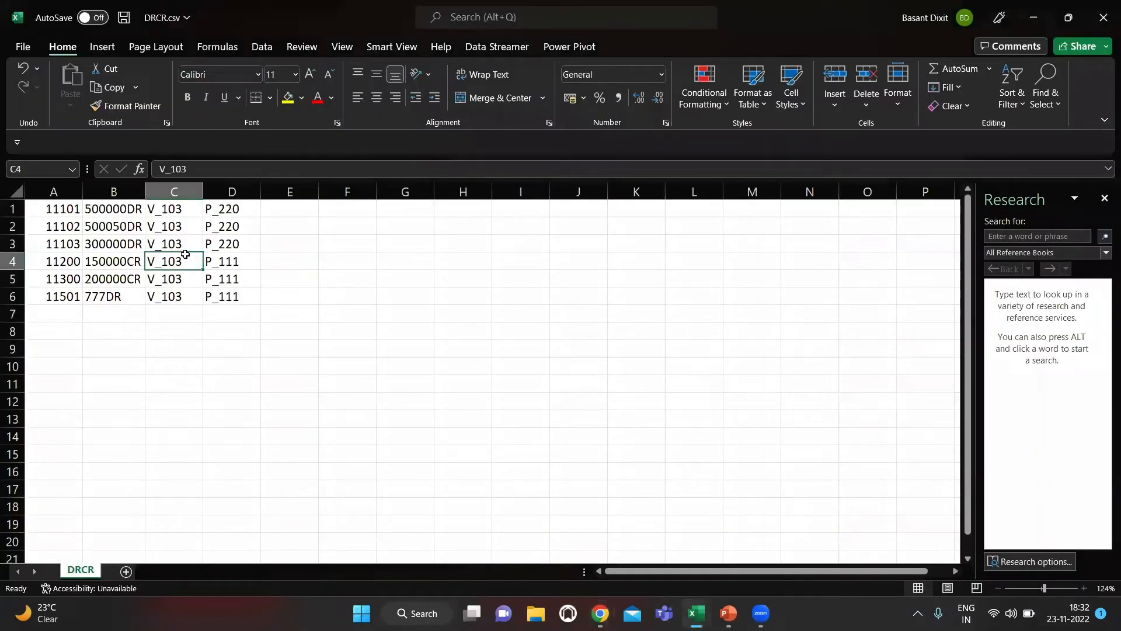
pyautogui.hotkey('ctrl', 'space')
pyautogui.hotkey('alt', 'Tab')
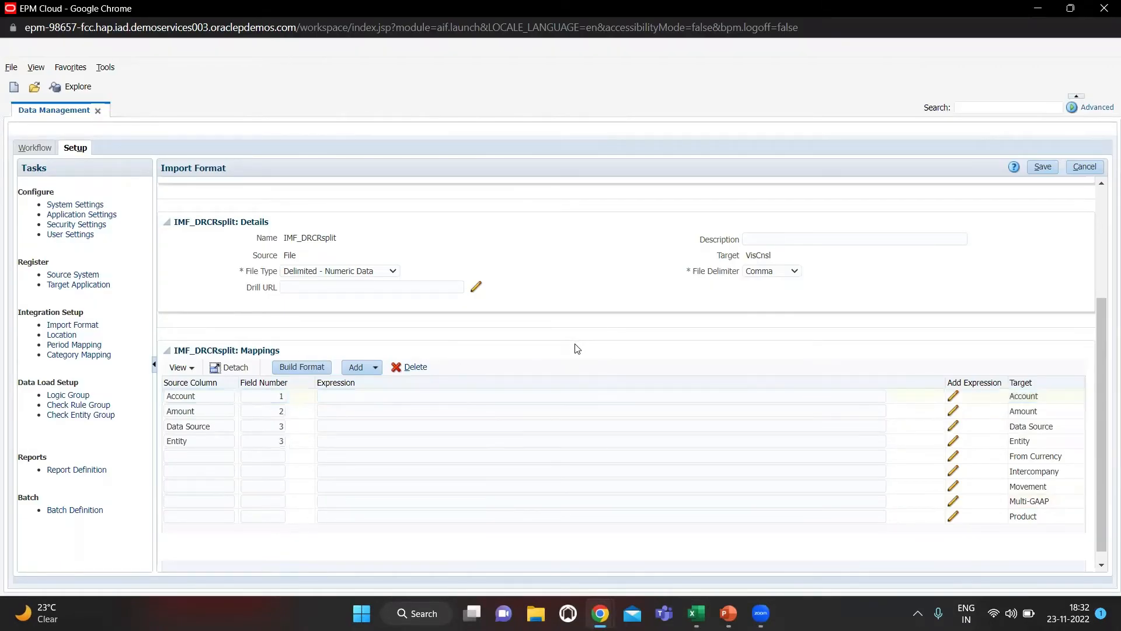
# Map the From Currency target to source column From Currency with field number 3
pyautogui.click(182, 455)
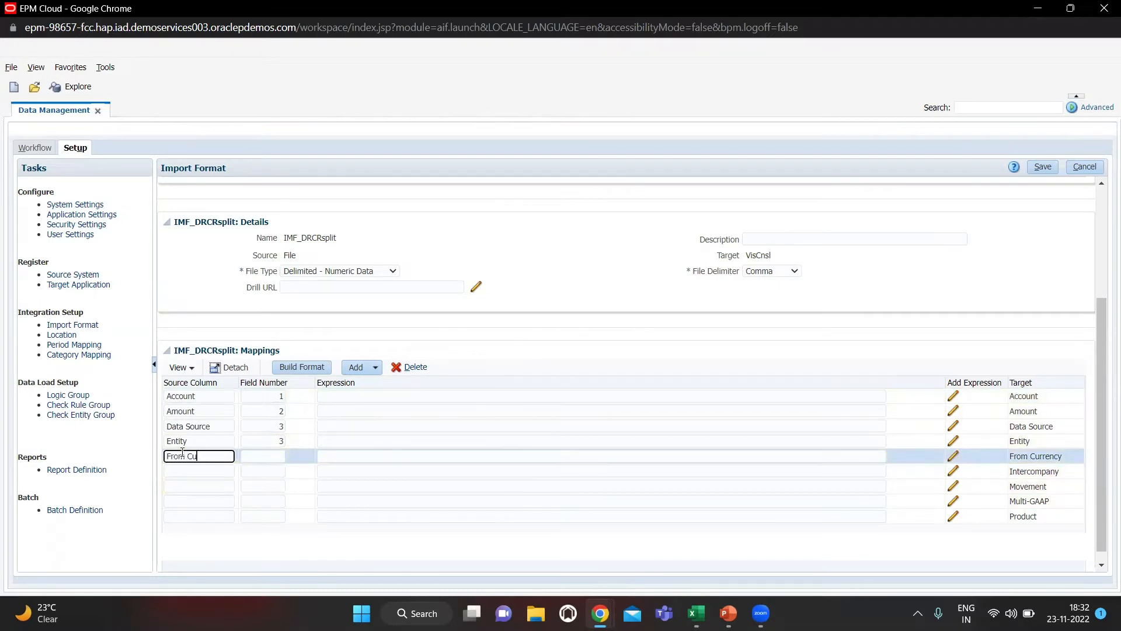
pyautogui.press('Tab')
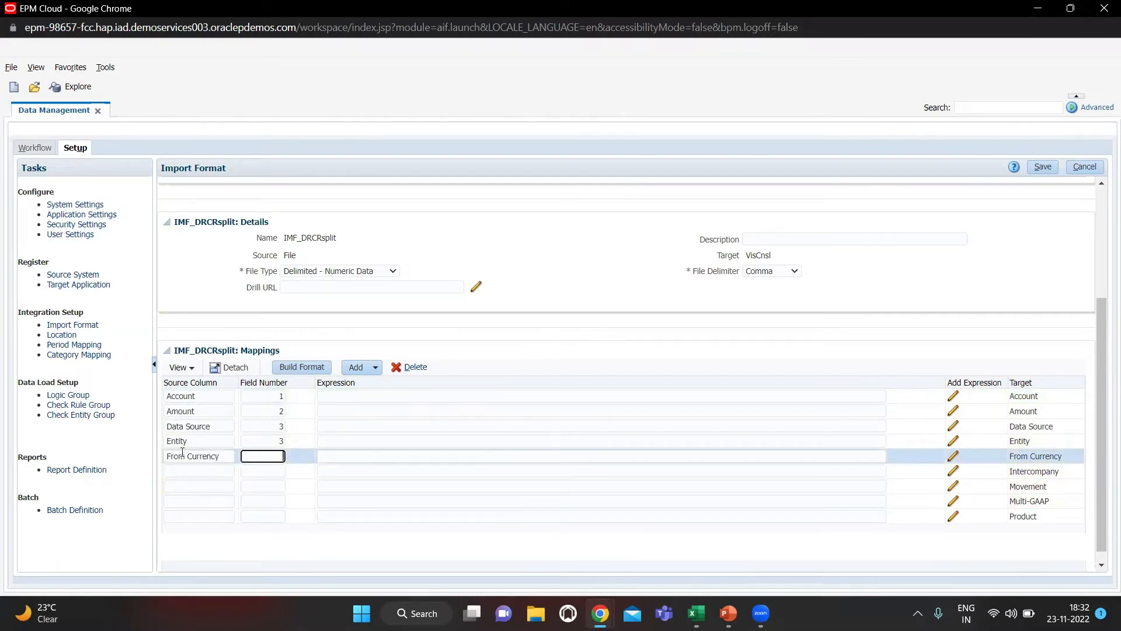
pyautogui.click(531, 345)
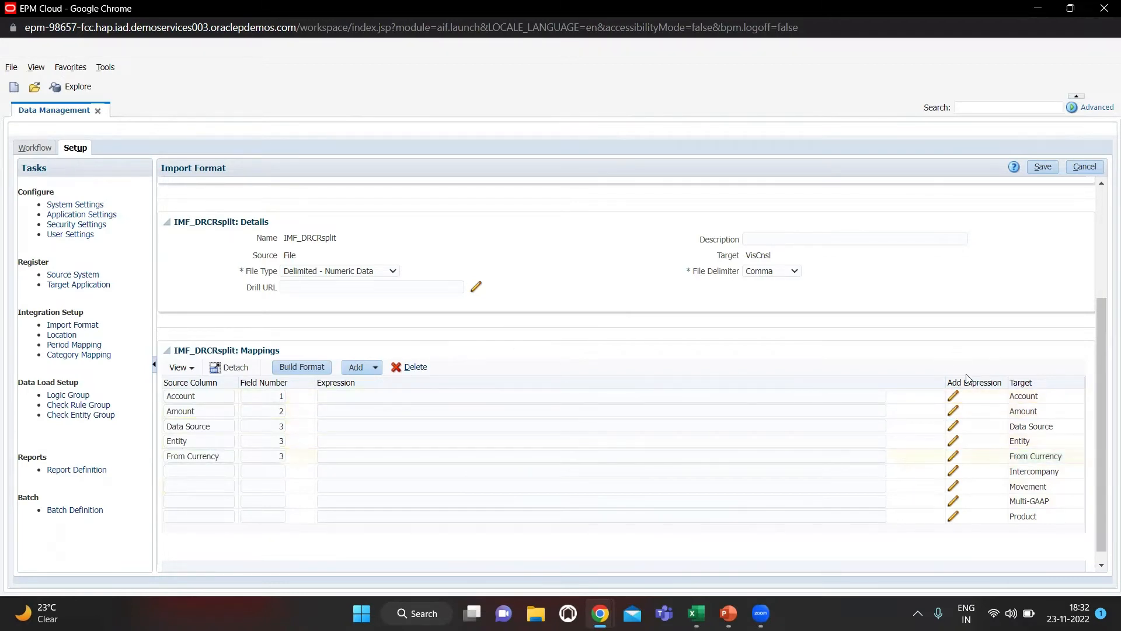
pyautogui.press('Tab')
pyautogui.press('Tab')
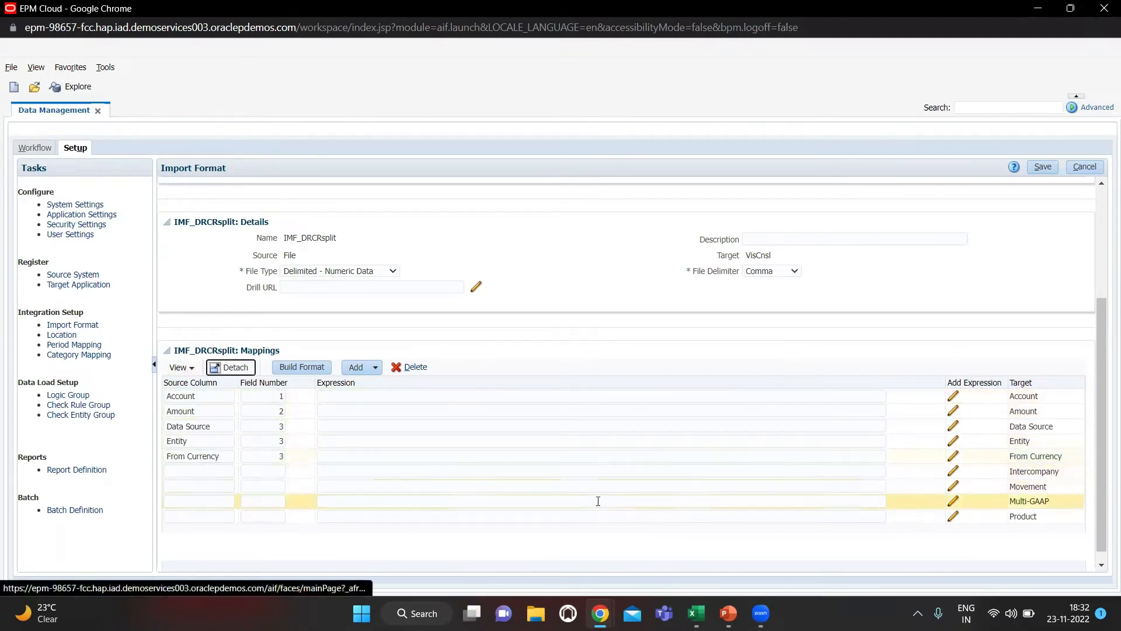
# Map the Intercompany target to source column Intercompany with field number 3
pyautogui.click(191, 472)
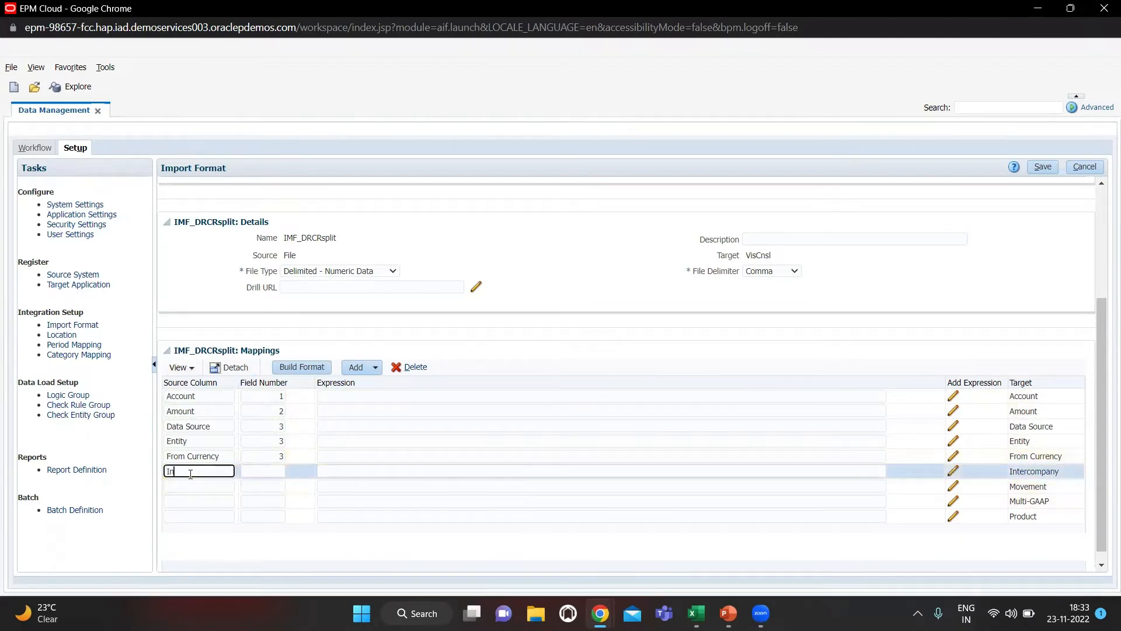
pyautogui.write('Intercompany')
pyautogui.press('Tab')
pyautogui.write('3')
# Map the Movement target to source column Movement with field number 3
pyautogui.press('Tab')
pyautogui.press('Tab')
pyautogui.press('Tab')
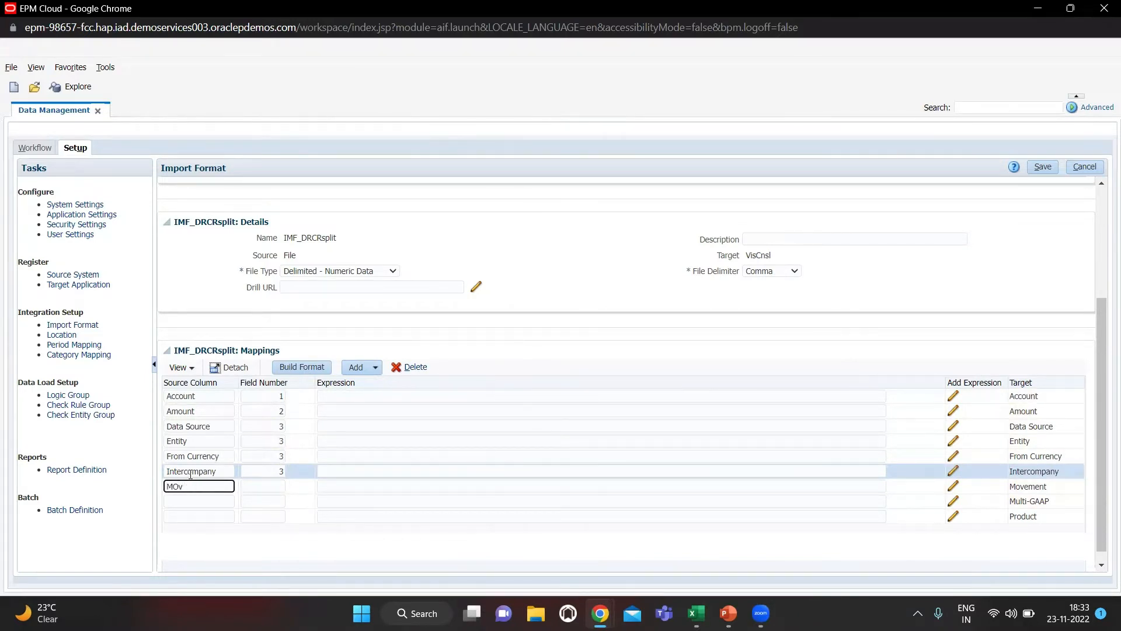
pyautogui.write('Movement')
pyautogui.press('Tab')
pyautogui.write('3')
# Map the Multi-GAAP target to source column Multi-GAAP with field number 3
pyautogui.press('Tab')
pyautogui.press('Tab')
pyautogui.press('Tab')
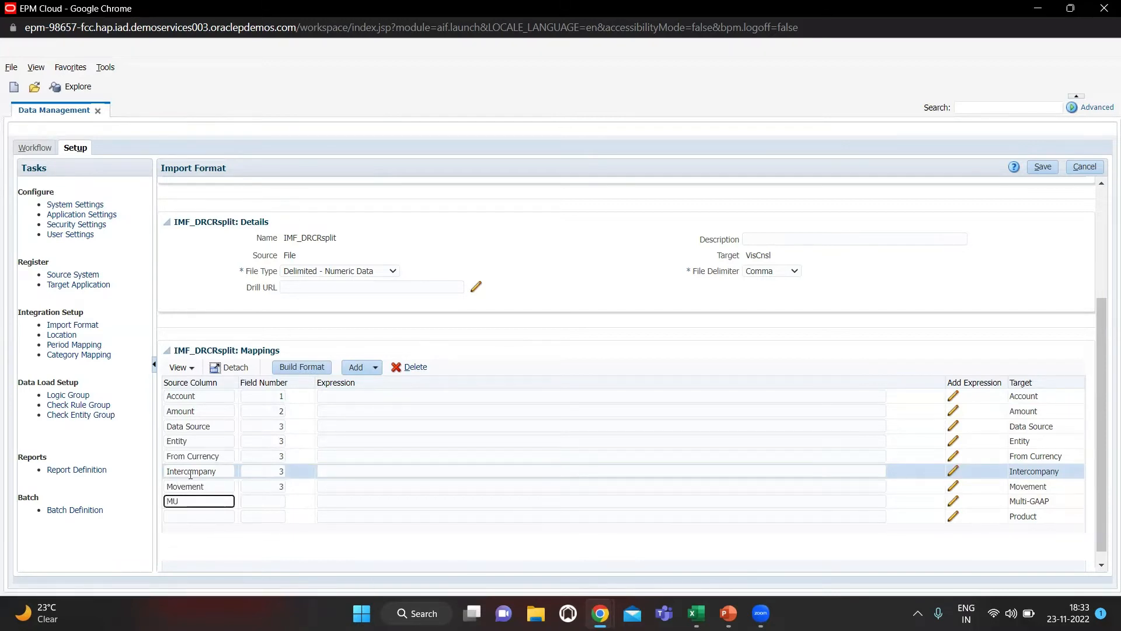
pyautogui.write('Multi-GAAP')
pyautogui.press('Tab')
# Map the Product target to source column Product with field number 4, checking its position in DRCR.csv in Excel, and save the import format
pyautogui.press('Tab')
pyautogui.press('Tab')
pyautogui.press('Tab')
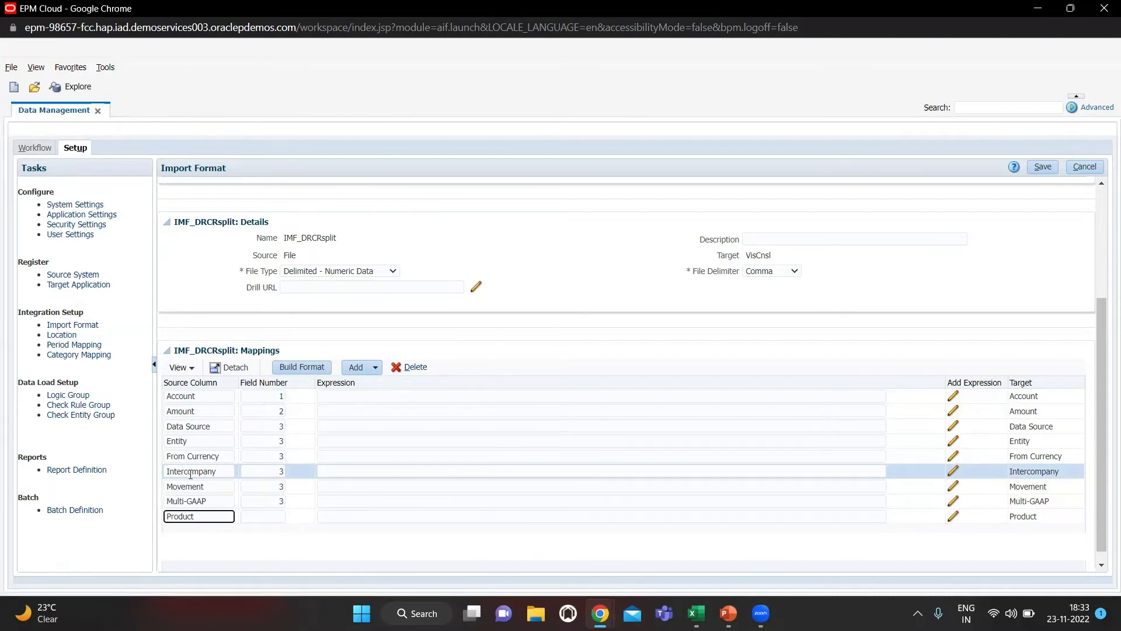
pyautogui.press('Tab')
pyautogui.hotkey('alt', 'Tab')
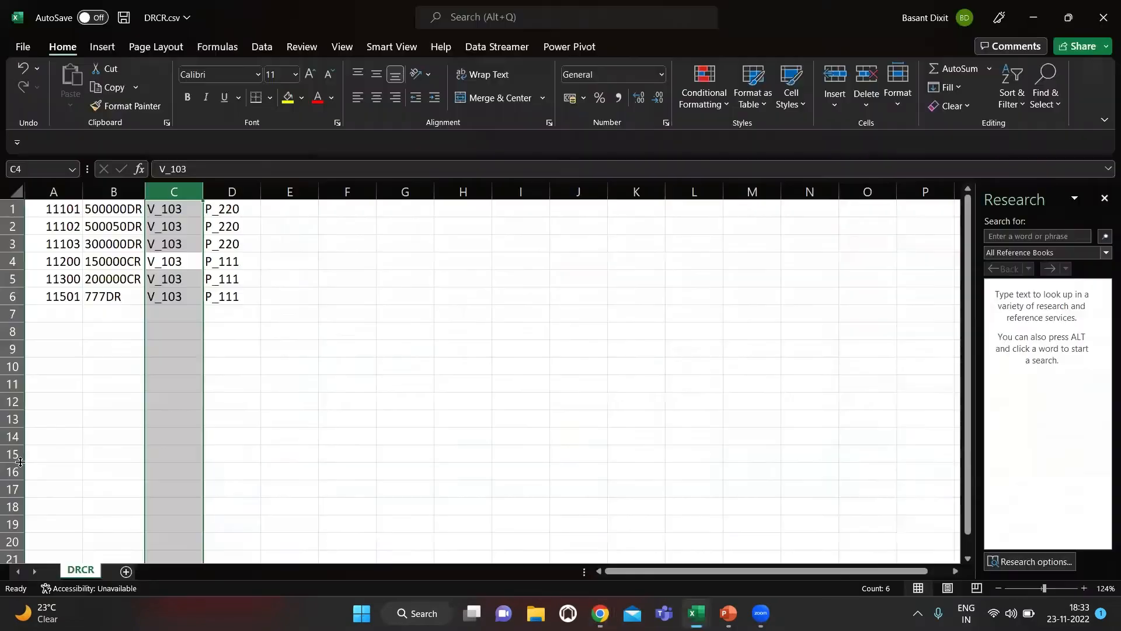
pyautogui.click(214, 284)
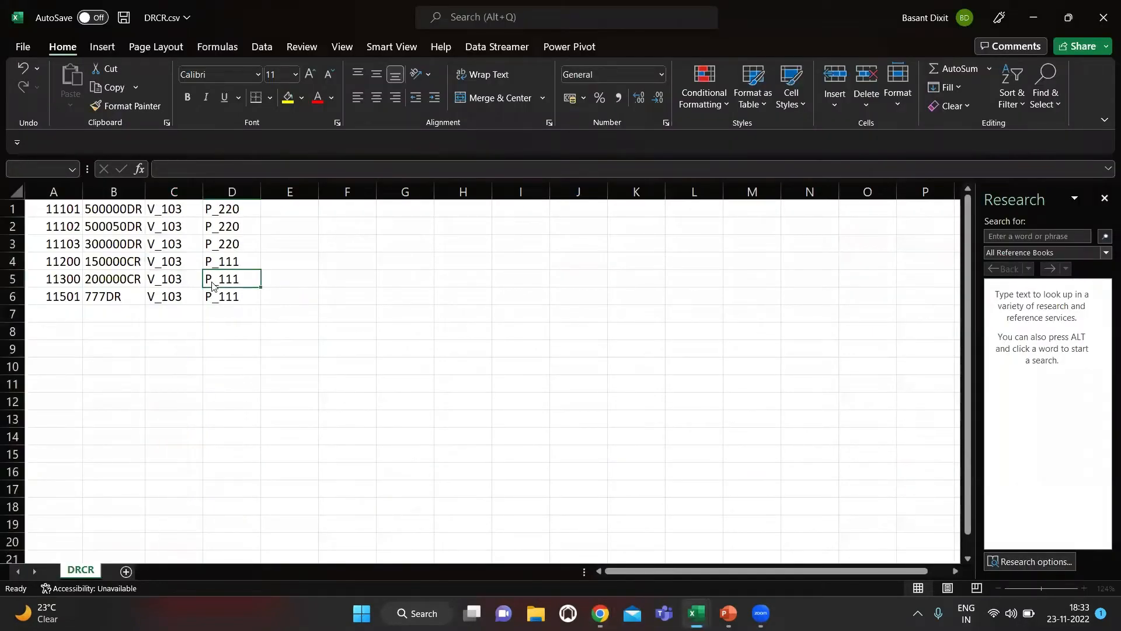
pyautogui.hotkey('alt', 'Tab')
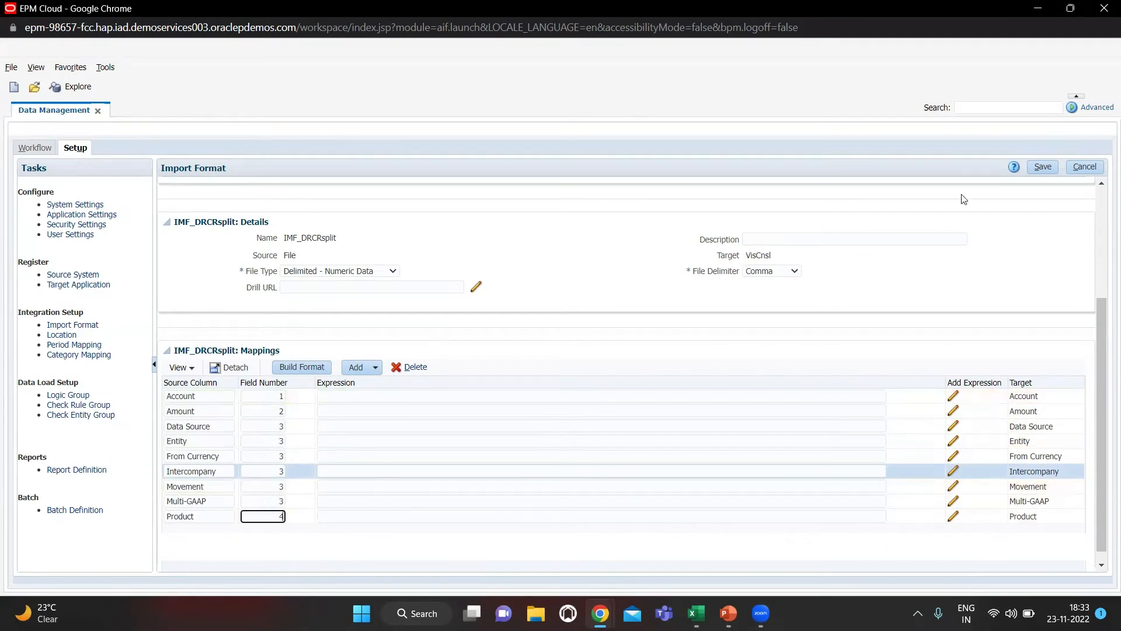
pyautogui.click(1043, 167)
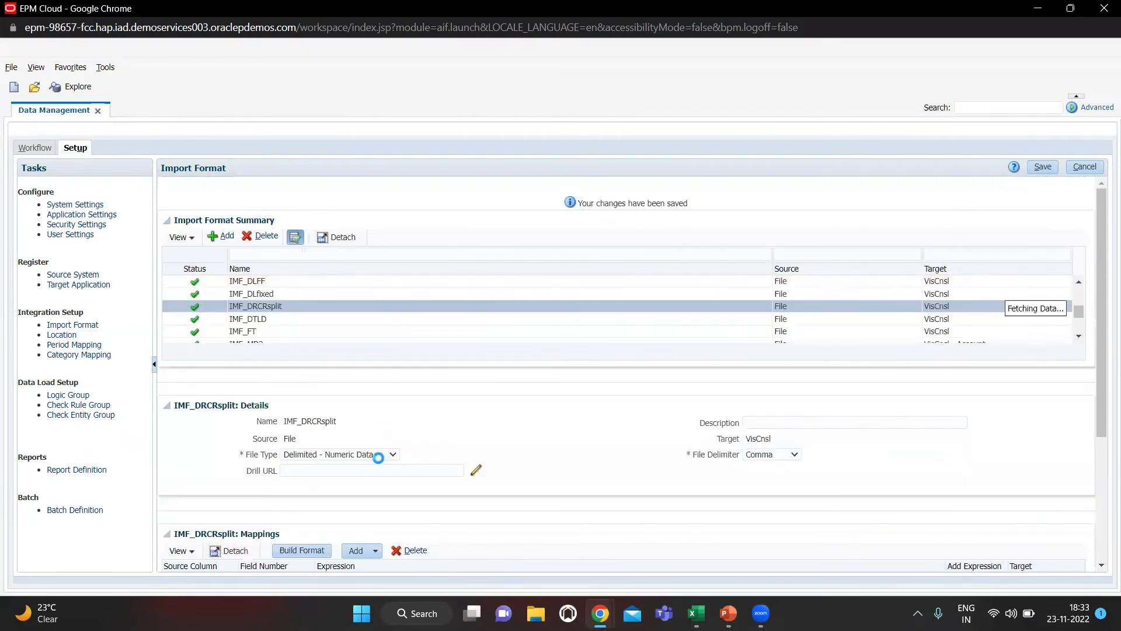
# Add a Sign expression with the value DR,CR to the Amount mapping and save the import format
pyautogui.scroll(-3, 411, 403)
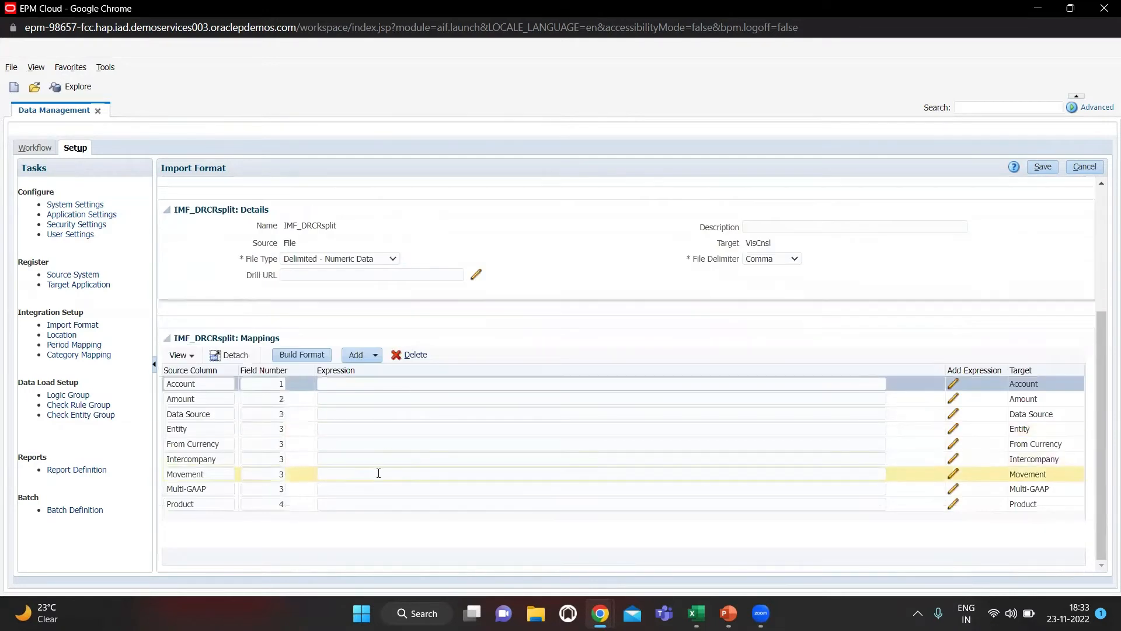
pyautogui.click(954, 400)
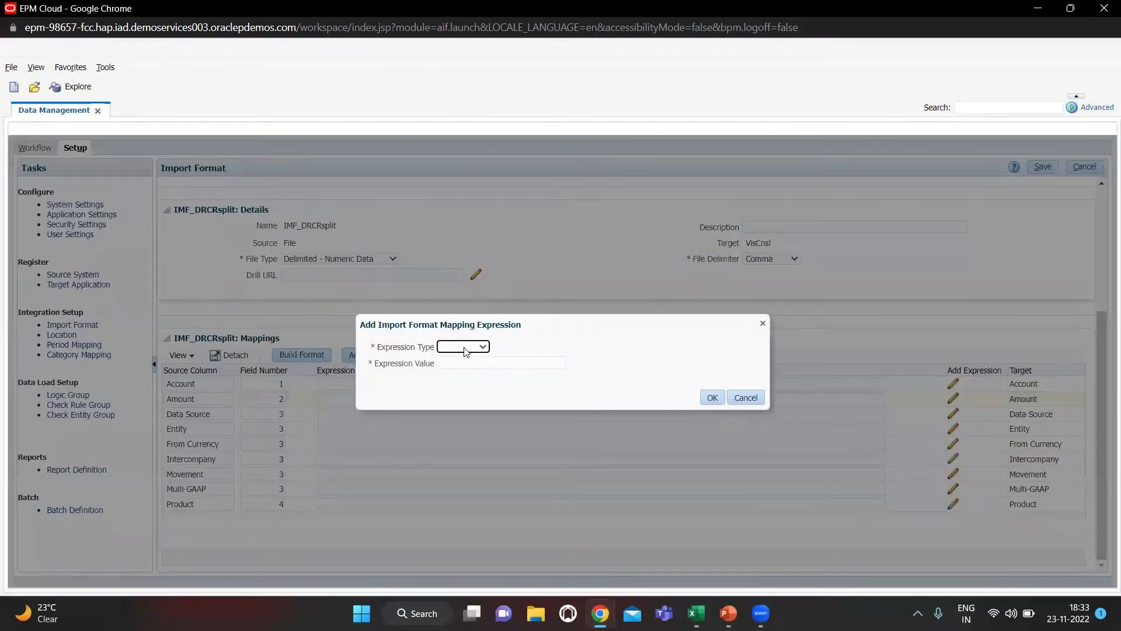
pyautogui.click(464, 347)
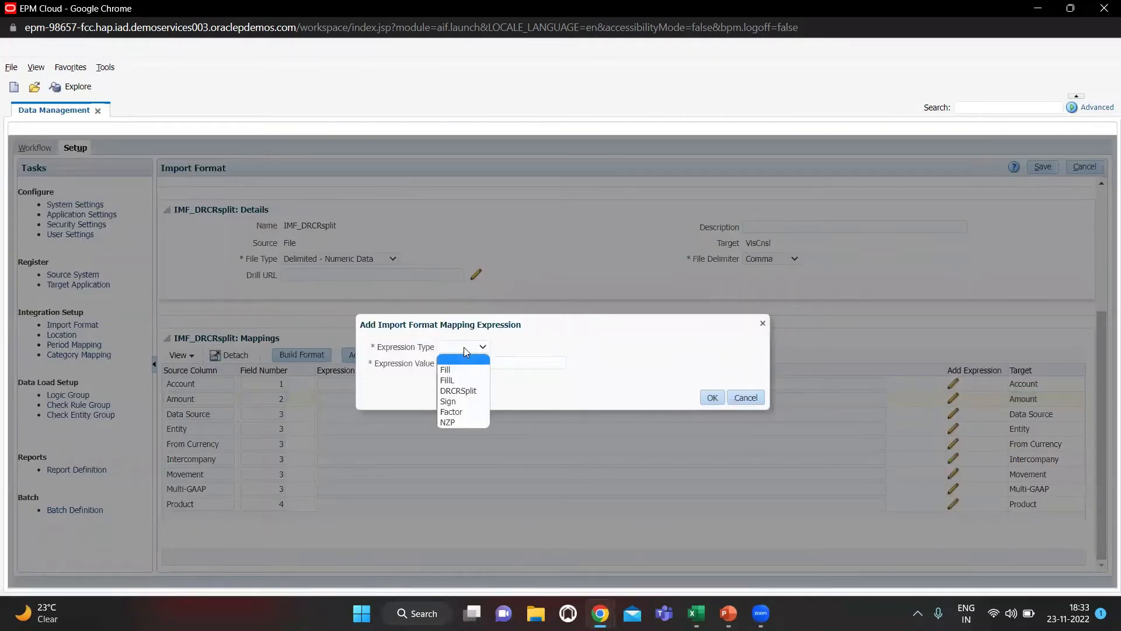
pyautogui.click(462, 402)
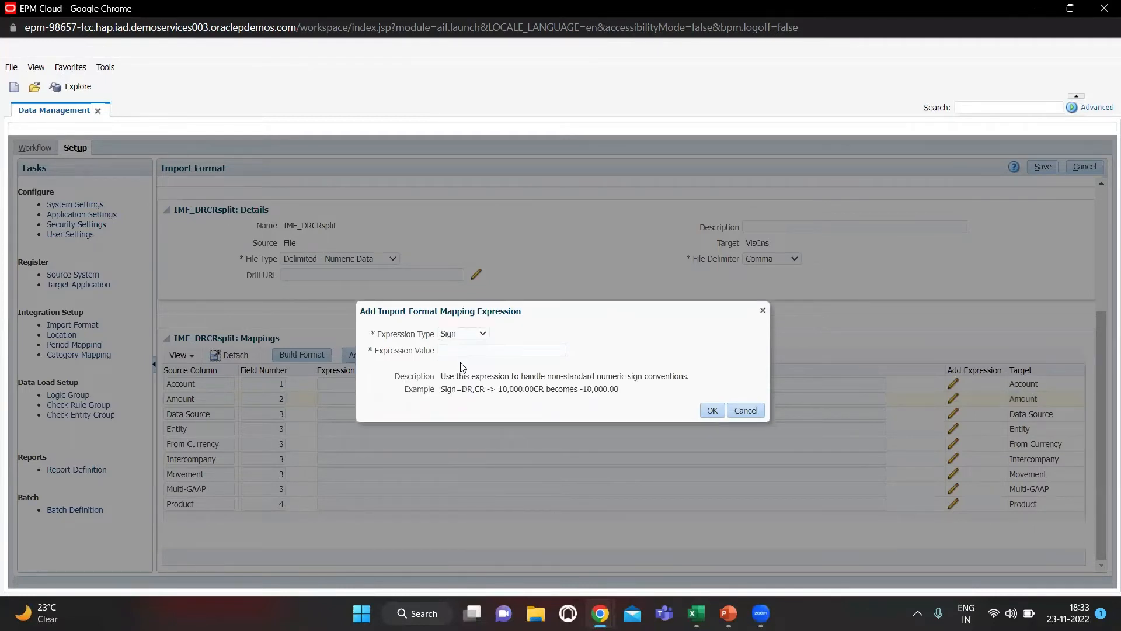
pyautogui.click(462, 351)
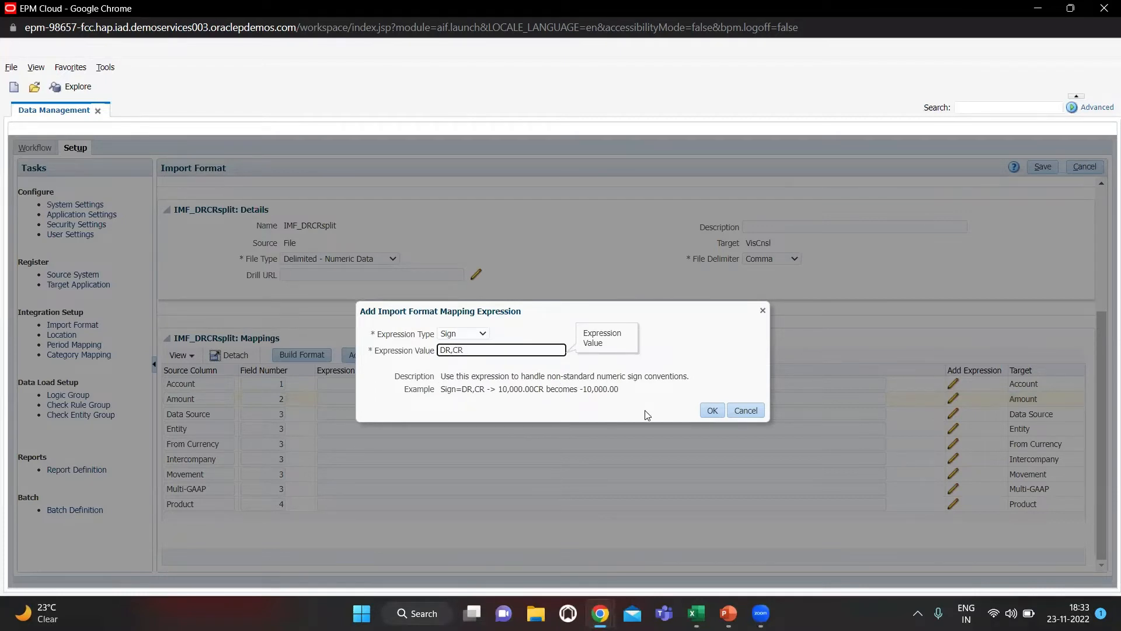
pyautogui.click(712, 410)
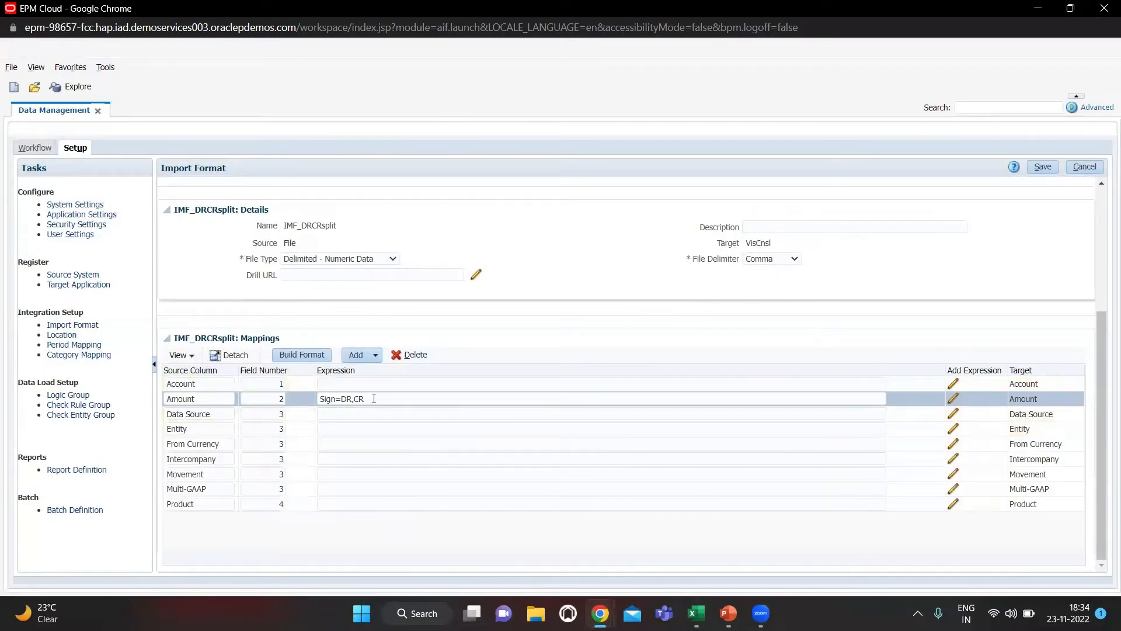
pyautogui.click(1040, 166)
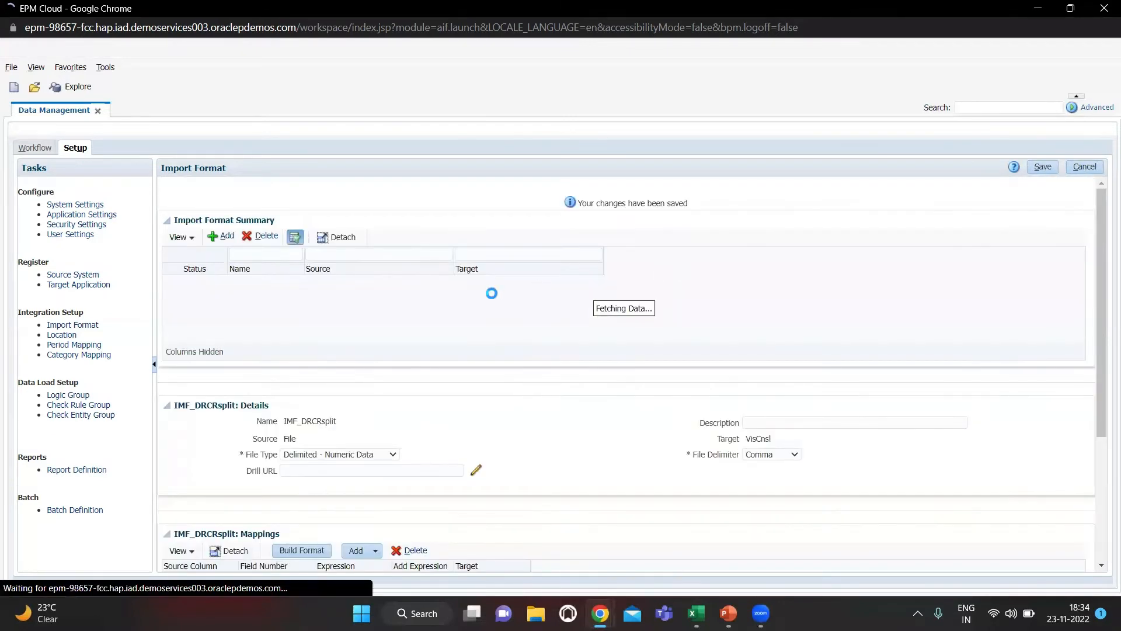
# Add a new location named LOC_DRCRs in the Location setup
pyautogui.click(65, 334)
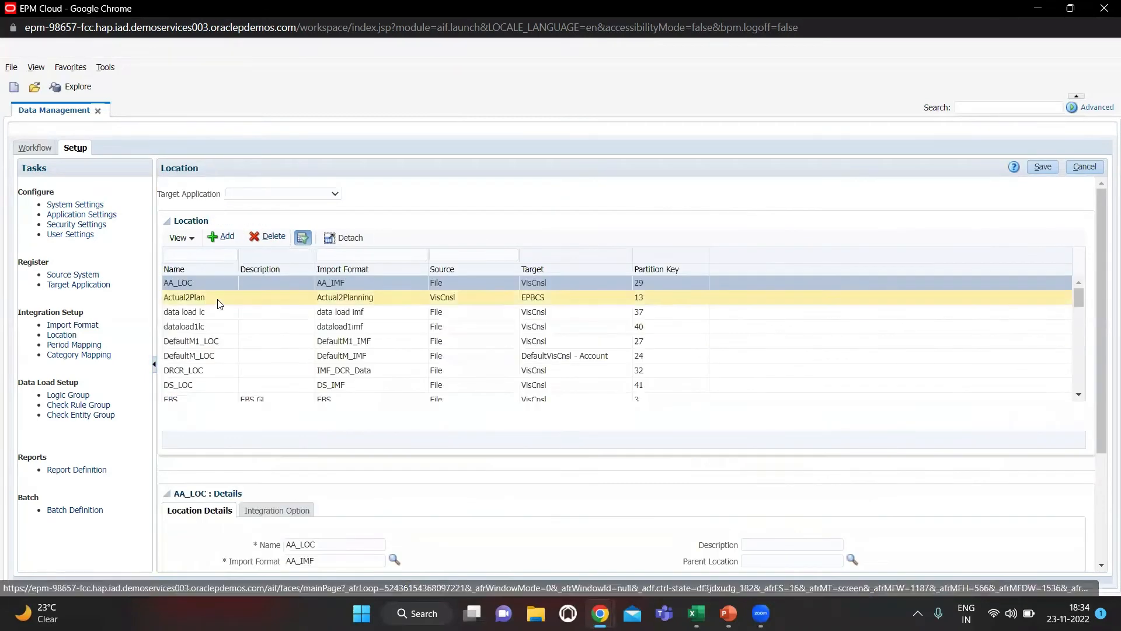
pyautogui.scroll(-3, 280, 349)
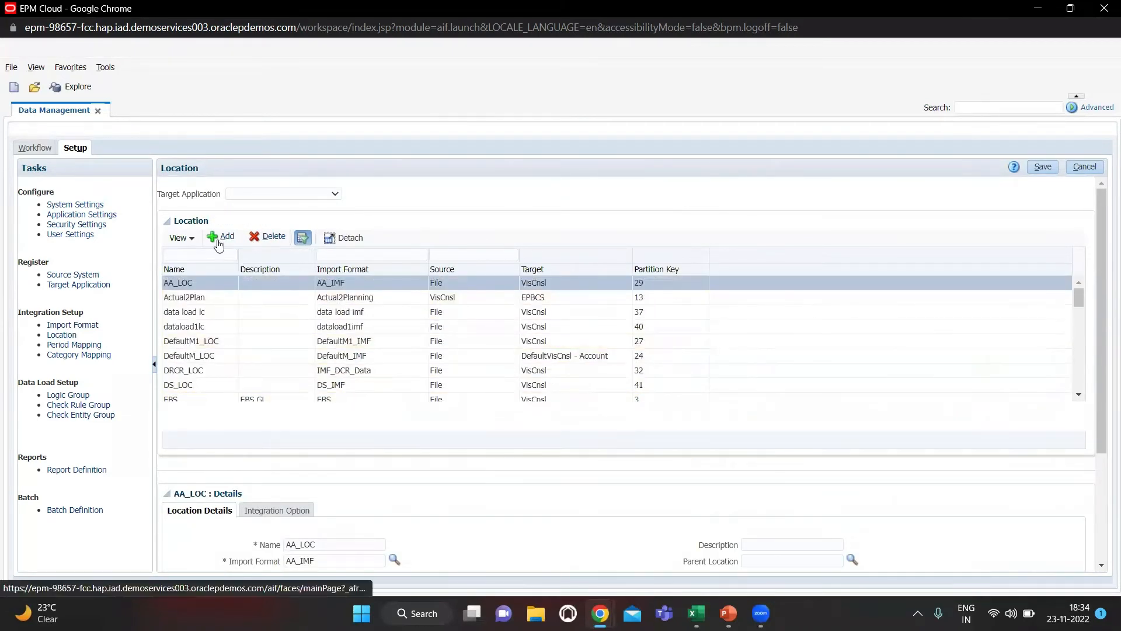
pyautogui.click(222, 237)
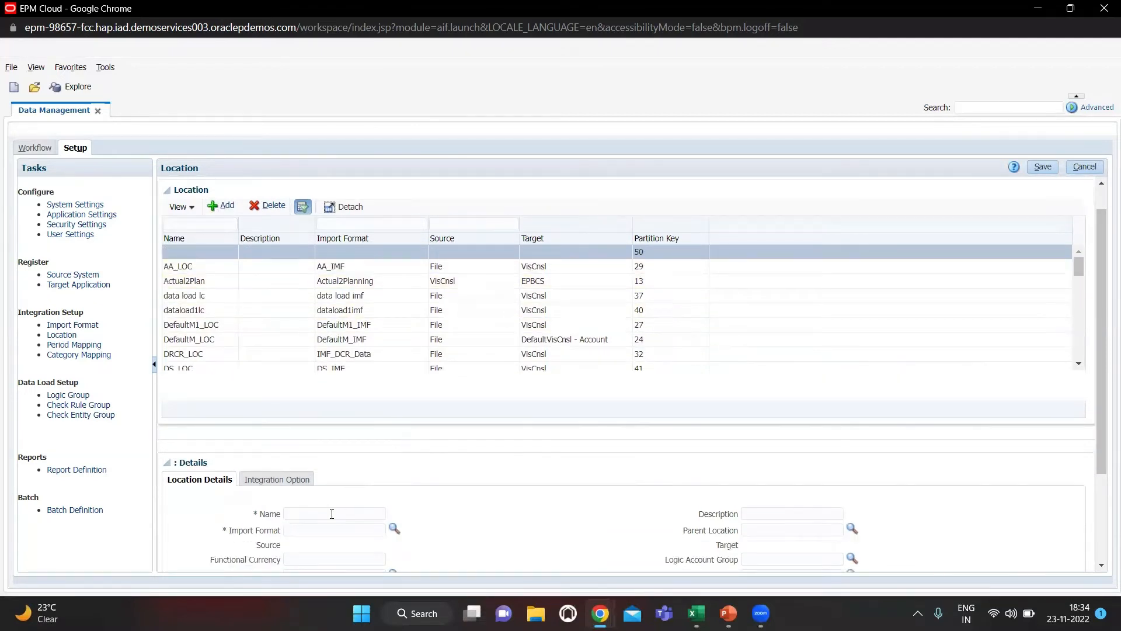
pyautogui.click(332, 514)
pyautogui.write('LOC_DRCR')
pyautogui.scroll(-1, 491, 520)
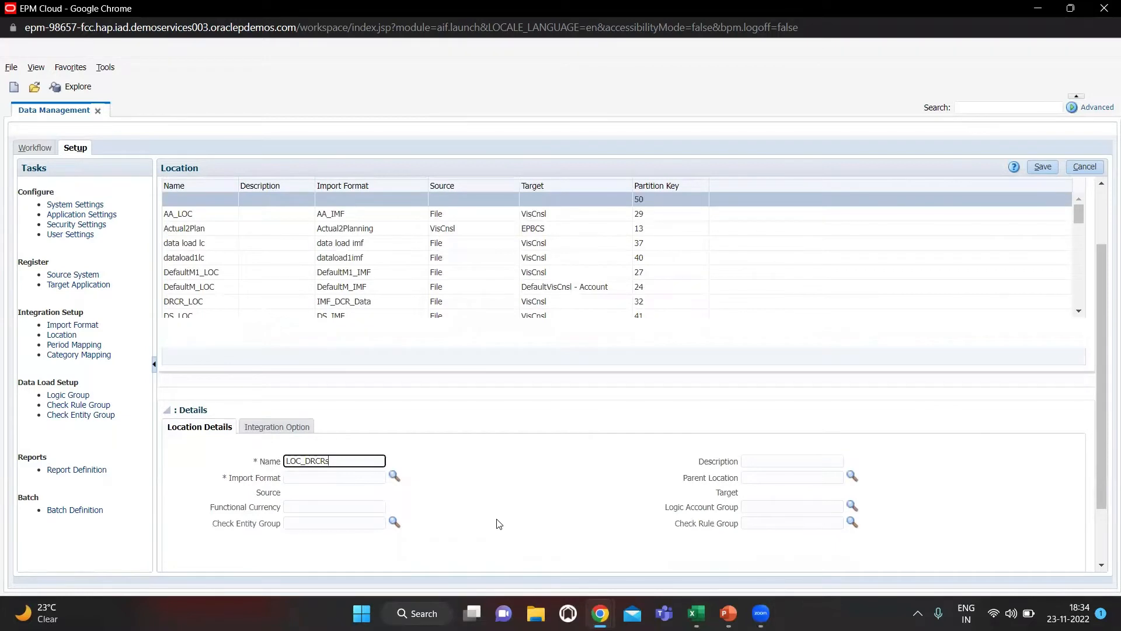
# Assign the IMF_DRCRsplit import format to the LOC_DRCRs location and save it
pyautogui.click(394, 476)
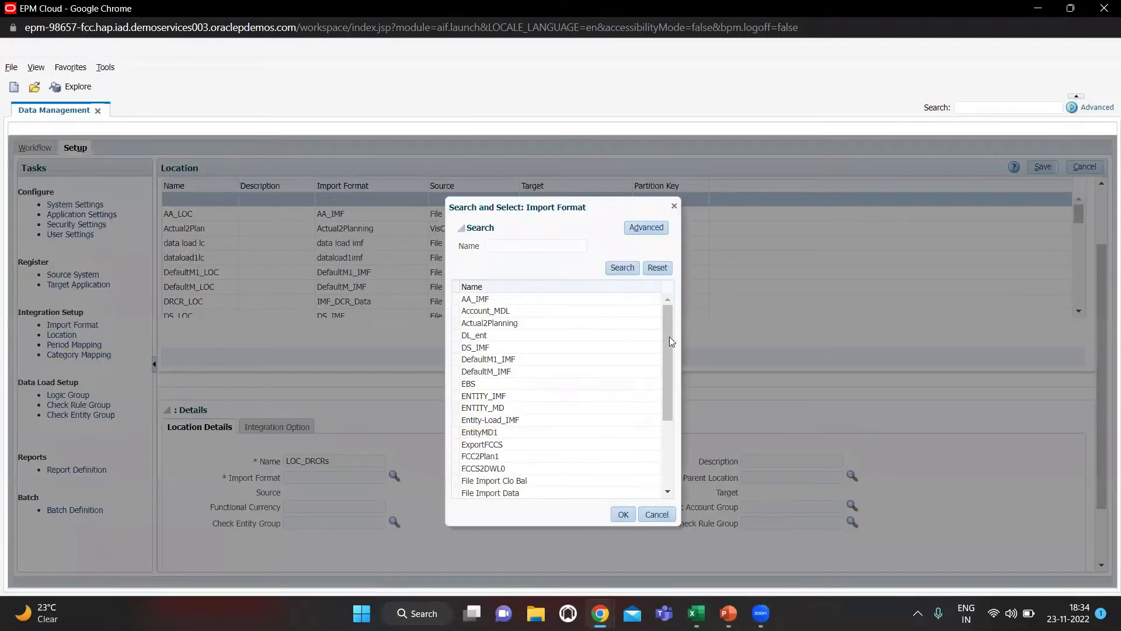
pyautogui.scroll(-3, 584, 438)
pyautogui.scroll(-3, 571, 447)
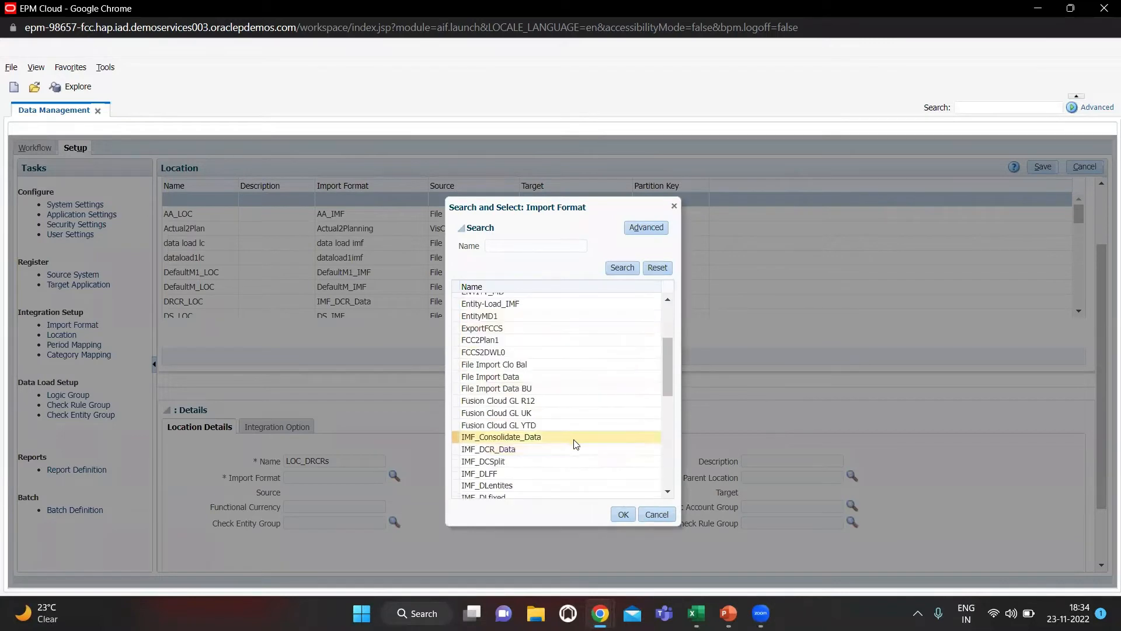
pyautogui.scroll(-2, 572, 444)
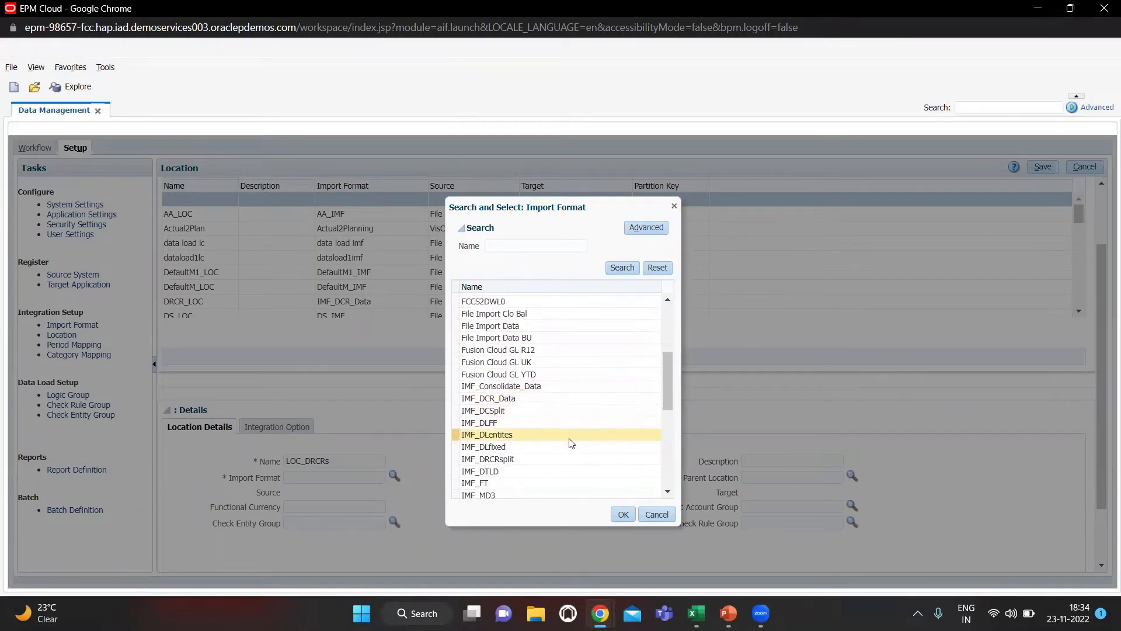
pyautogui.click(548, 437)
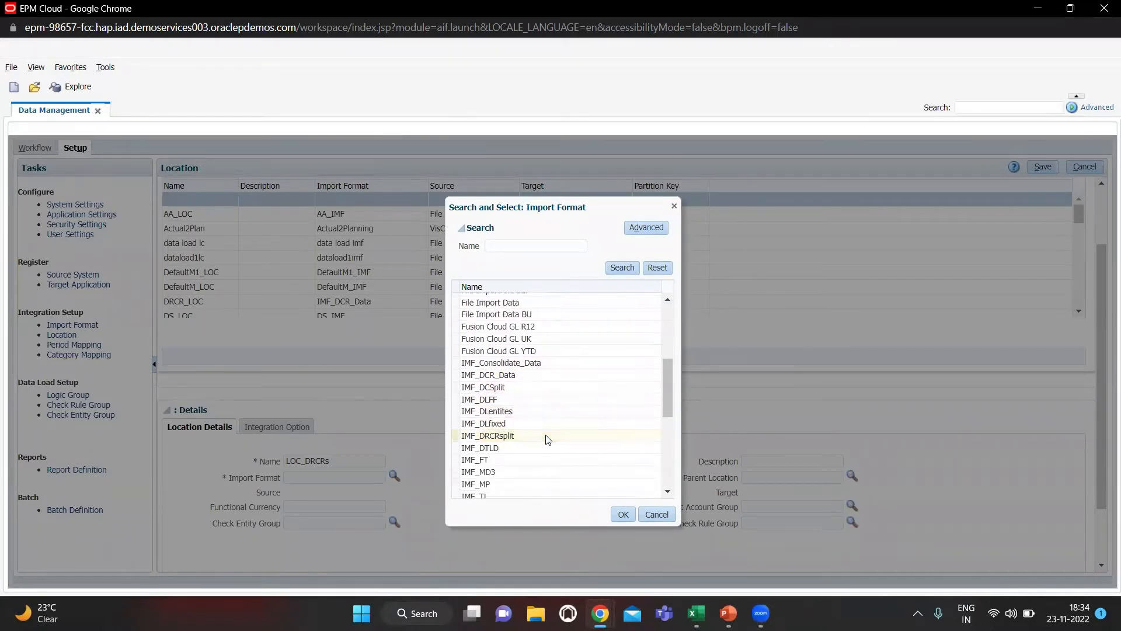
pyautogui.click(624, 517)
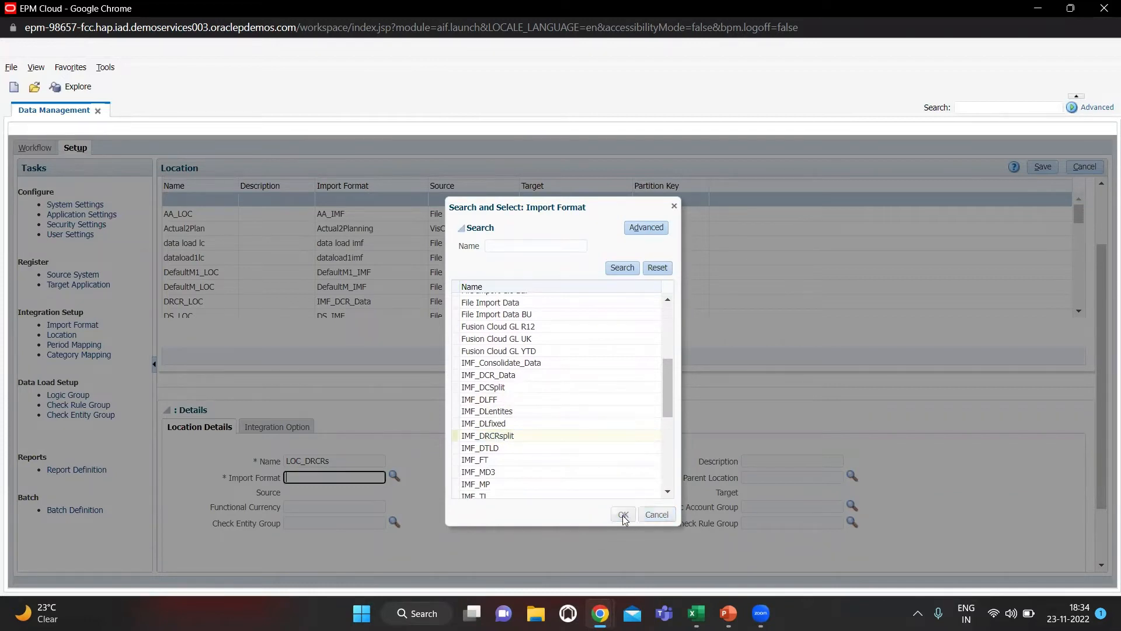
pyautogui.scroll(-1, 528, 488)
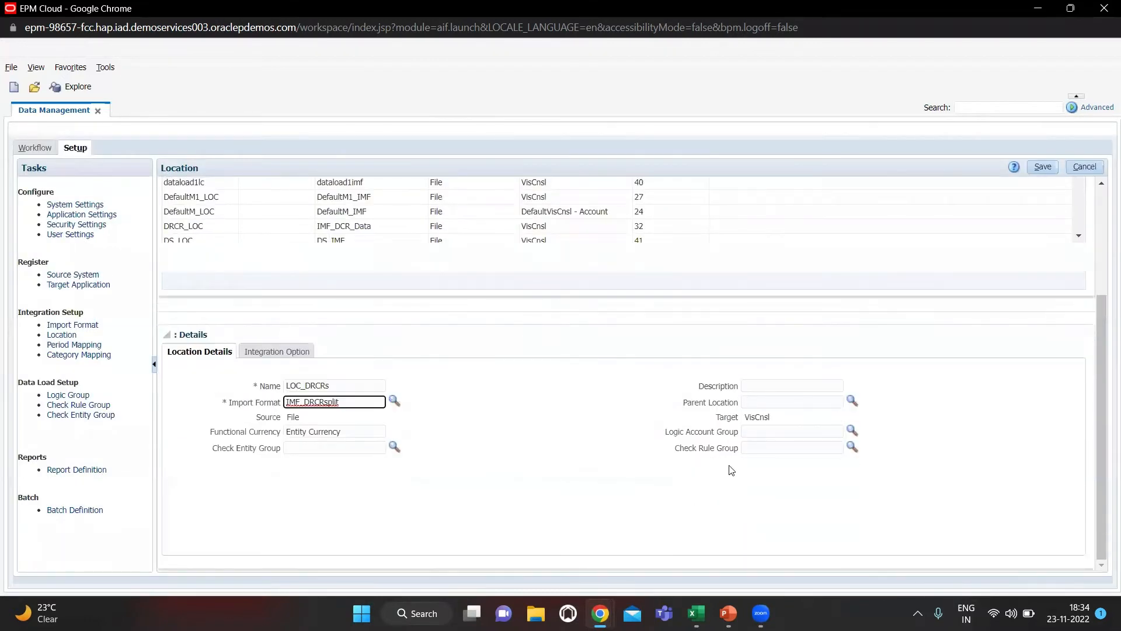
pyautogui.click(1041, 167)
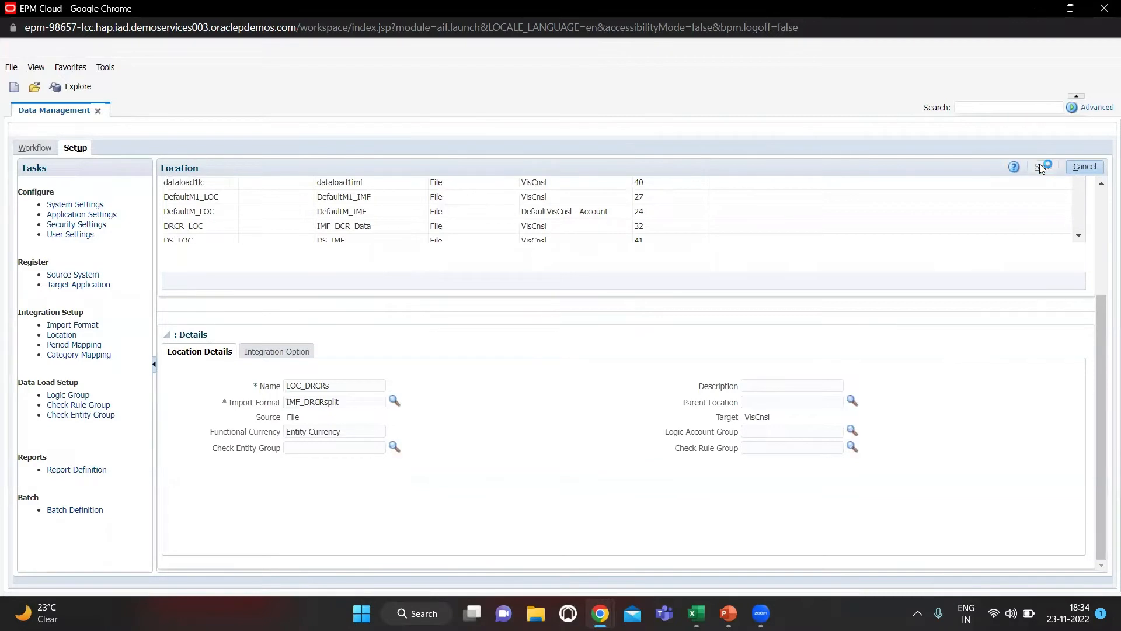
# Open Data Load Mapping in the workflow and set the point of view's location to LOC_DRCRs
pyautogui.click(32, 149)
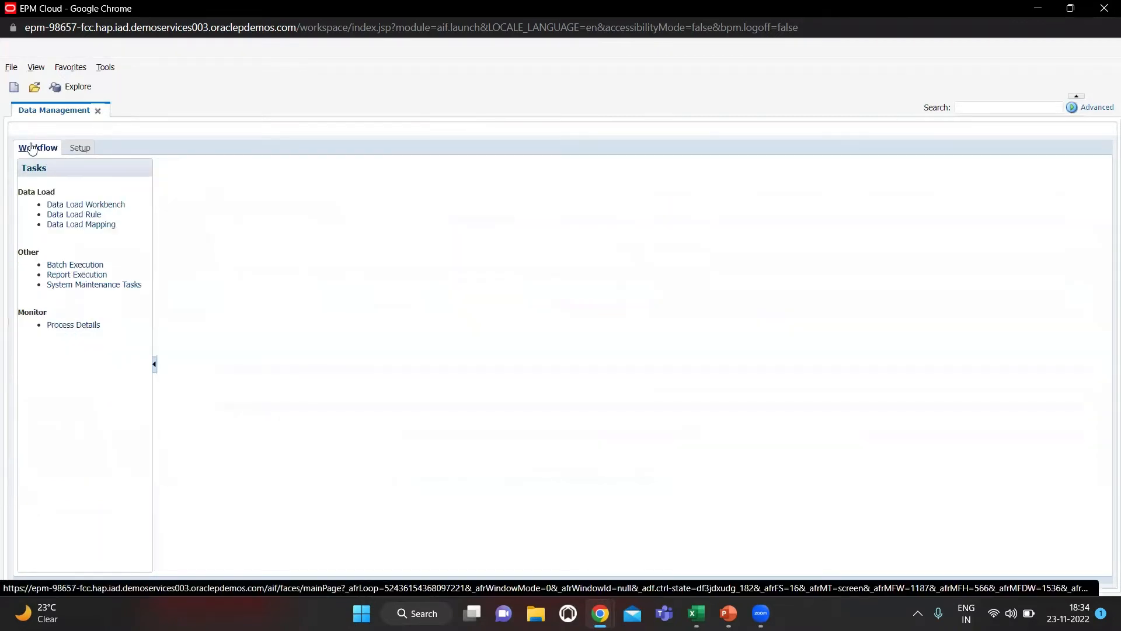
pyautogui.click(95, 226)
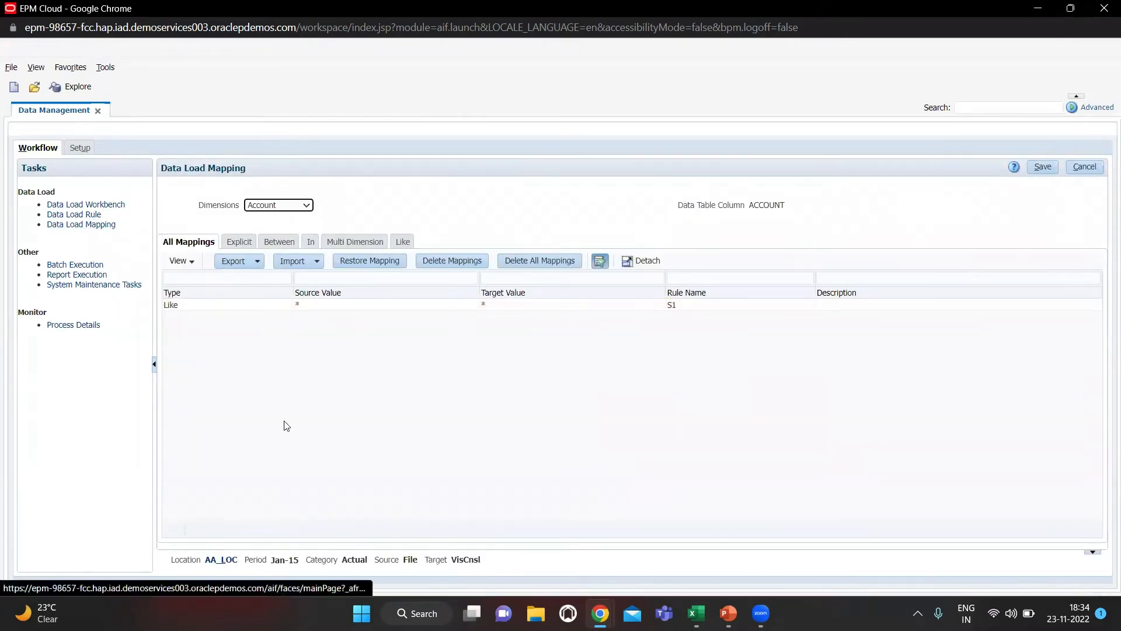
pyautogui.click(225, 562)
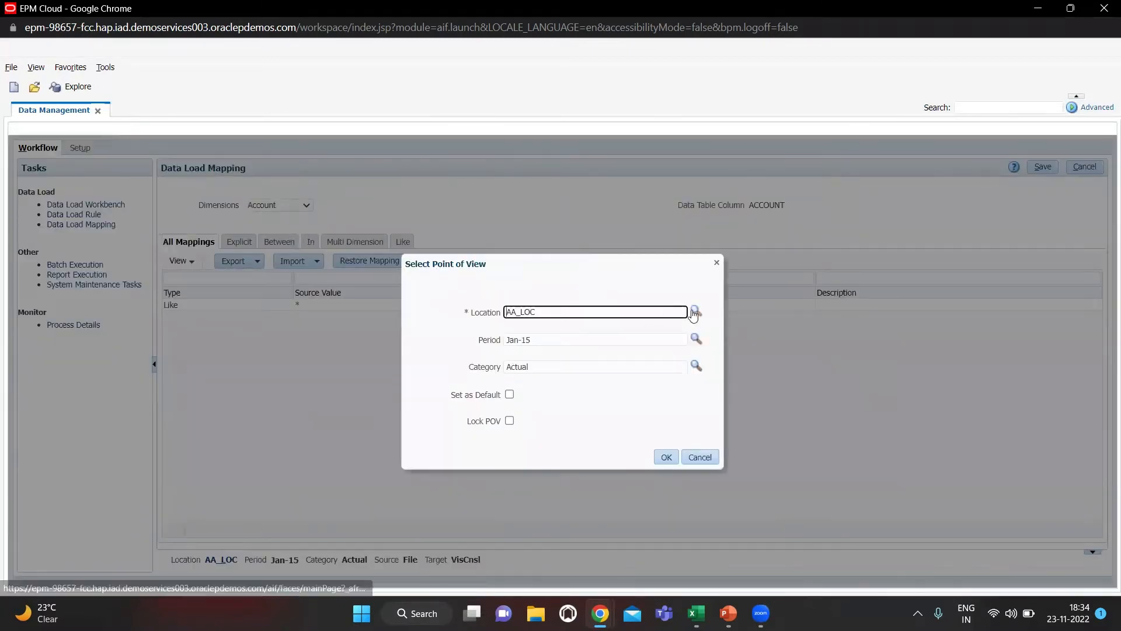
pyautogui.click(695, 310)
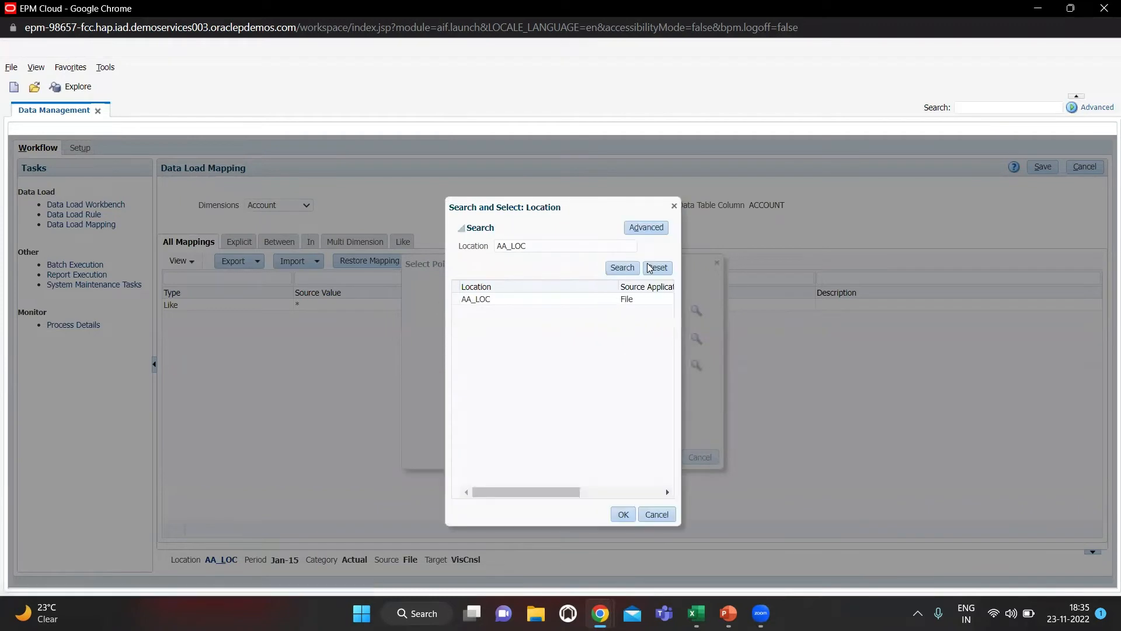
pyautogui.click(657, 267)
pyautogui.click(622, 267)
pyautogui.scroll(-3, 535, 397)
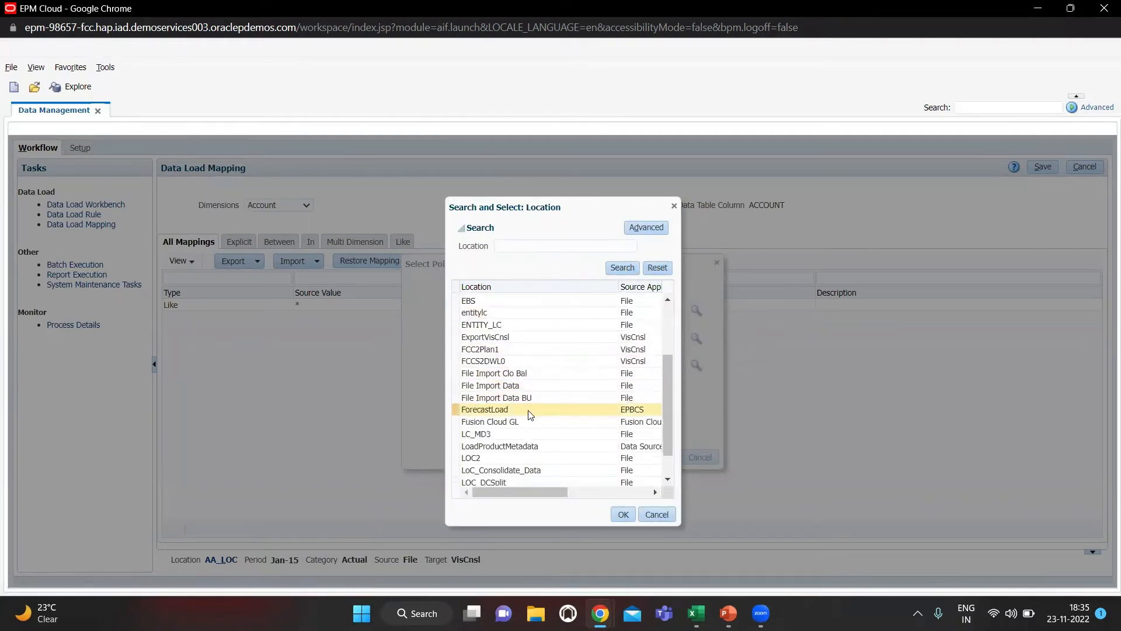
pyautogui.scroll(-2, 523, 447)
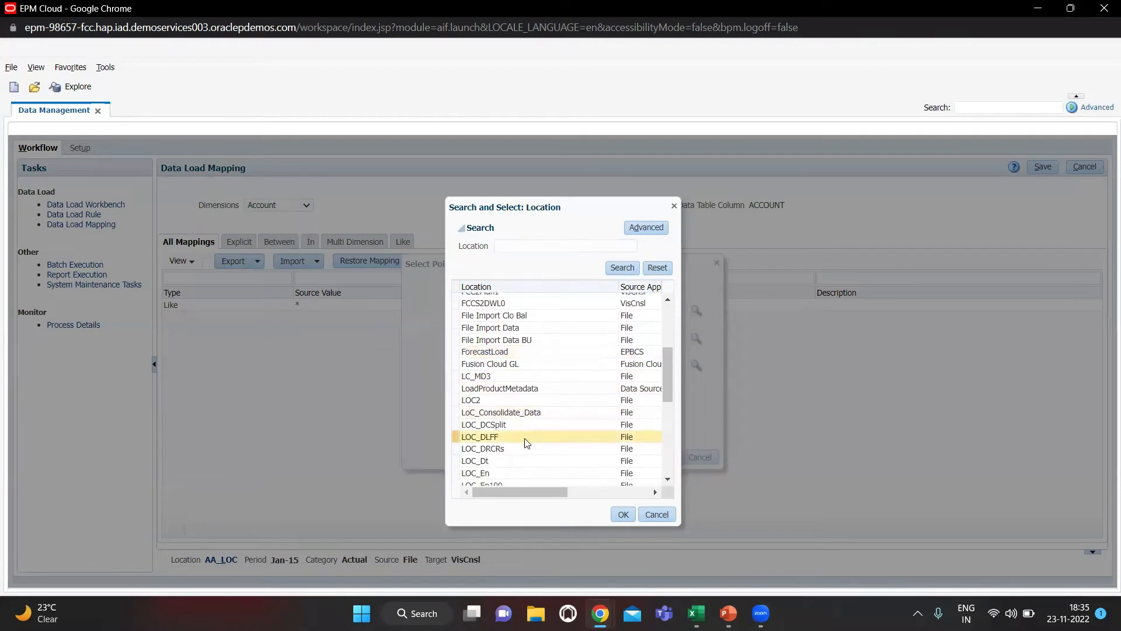
pyautogui.scroll(-3, 522, 457)
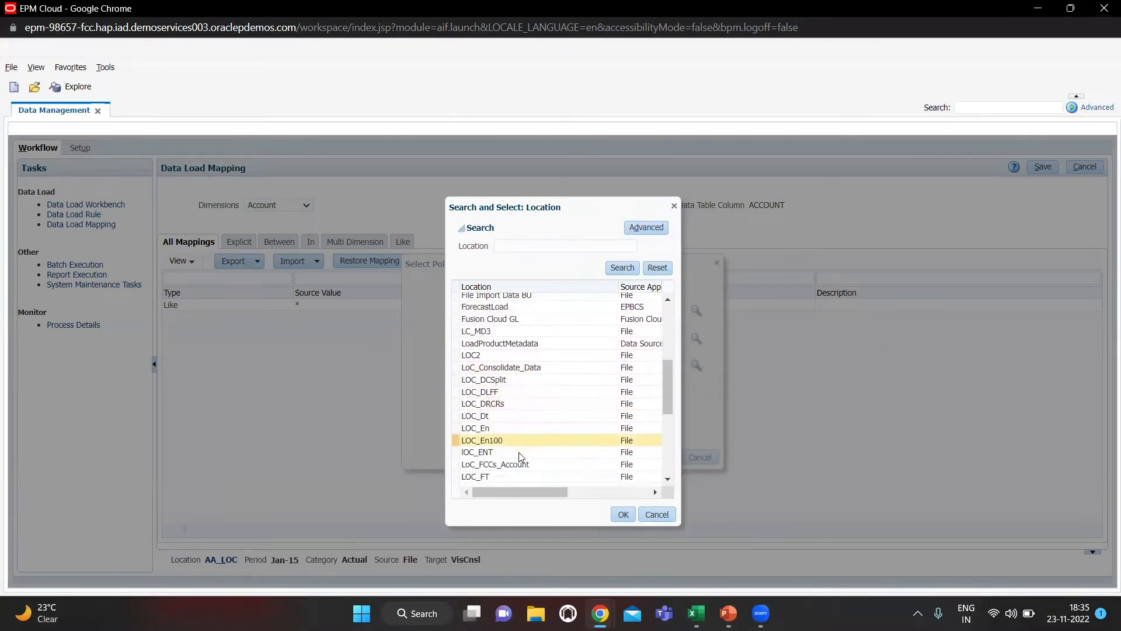
pyautogui.scroll(2, 522, 457)
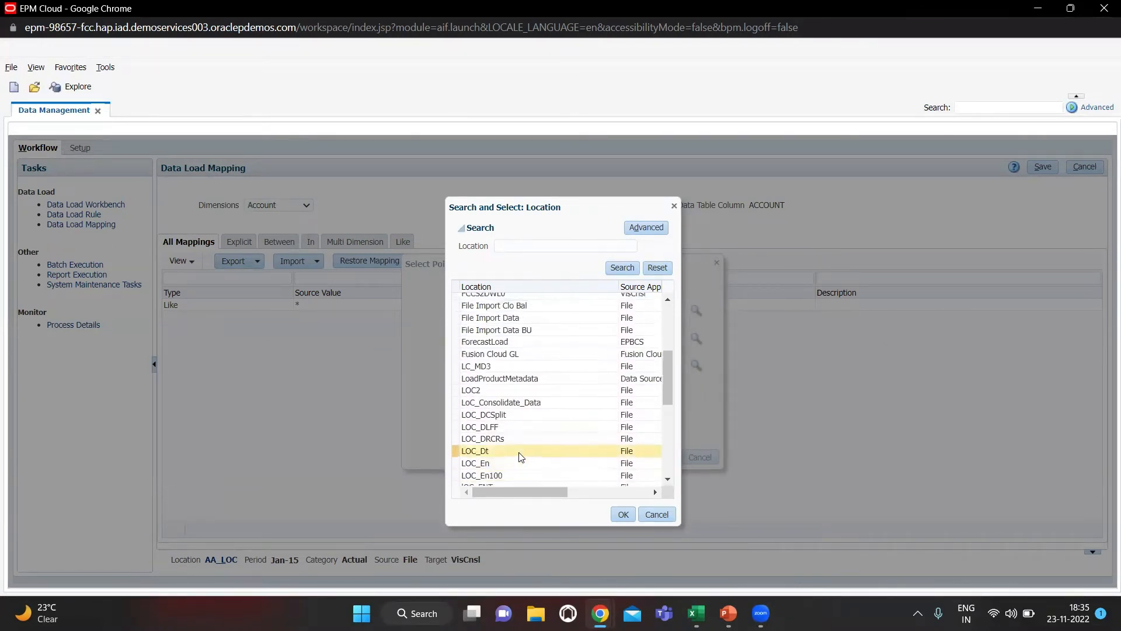
pyautogui.scroll(-2, 522, 456)
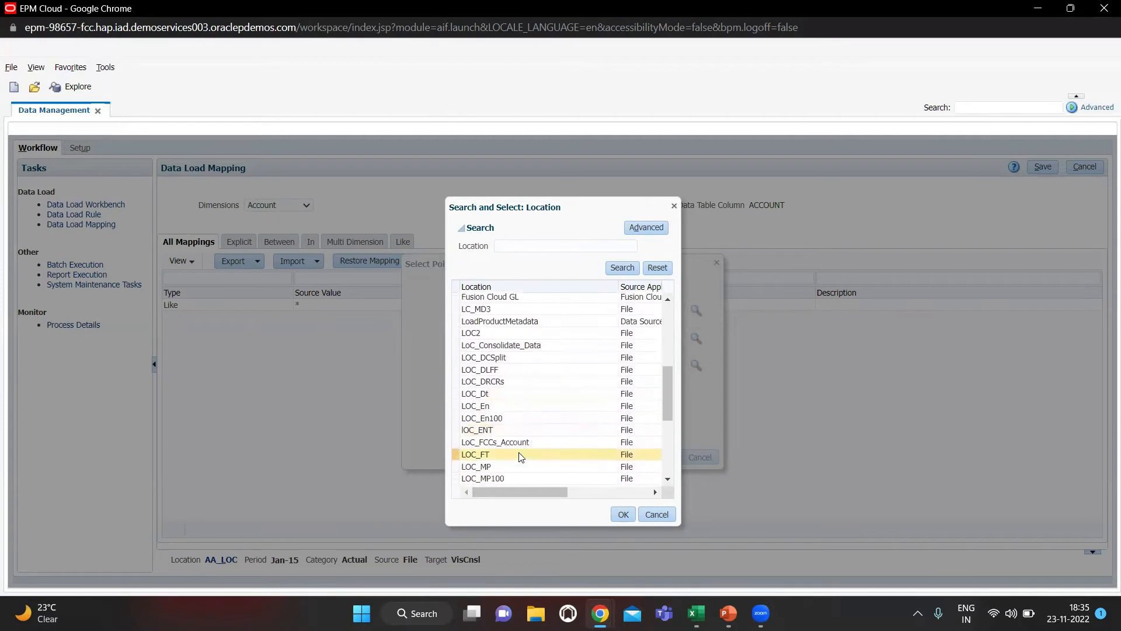
pyautogui.click(522, 381)
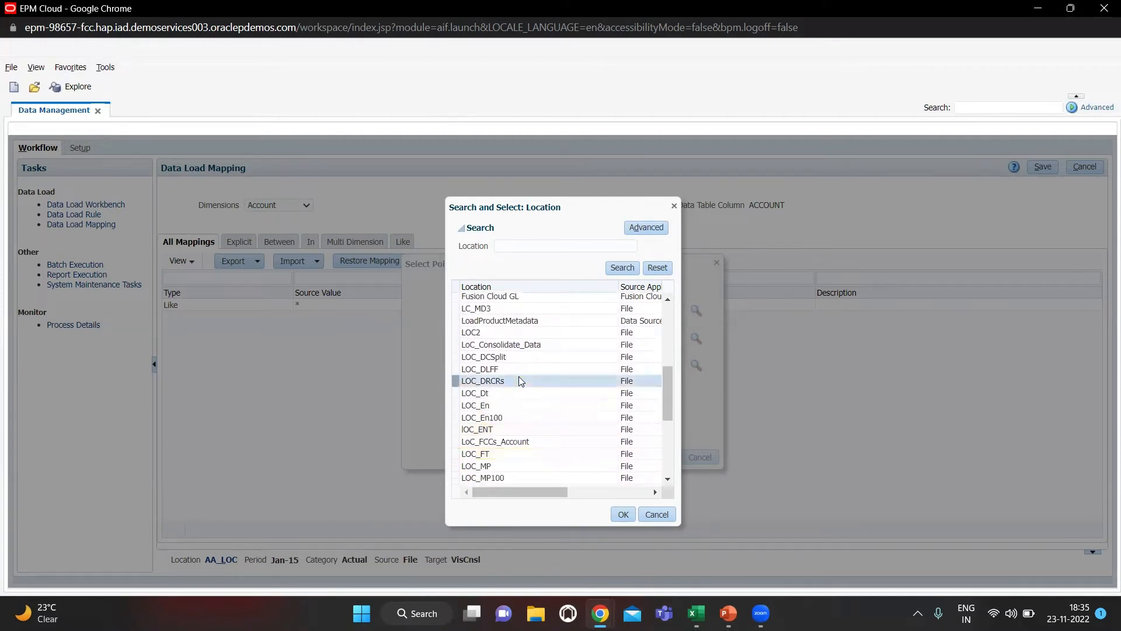
pyautogui.click(623, 515)
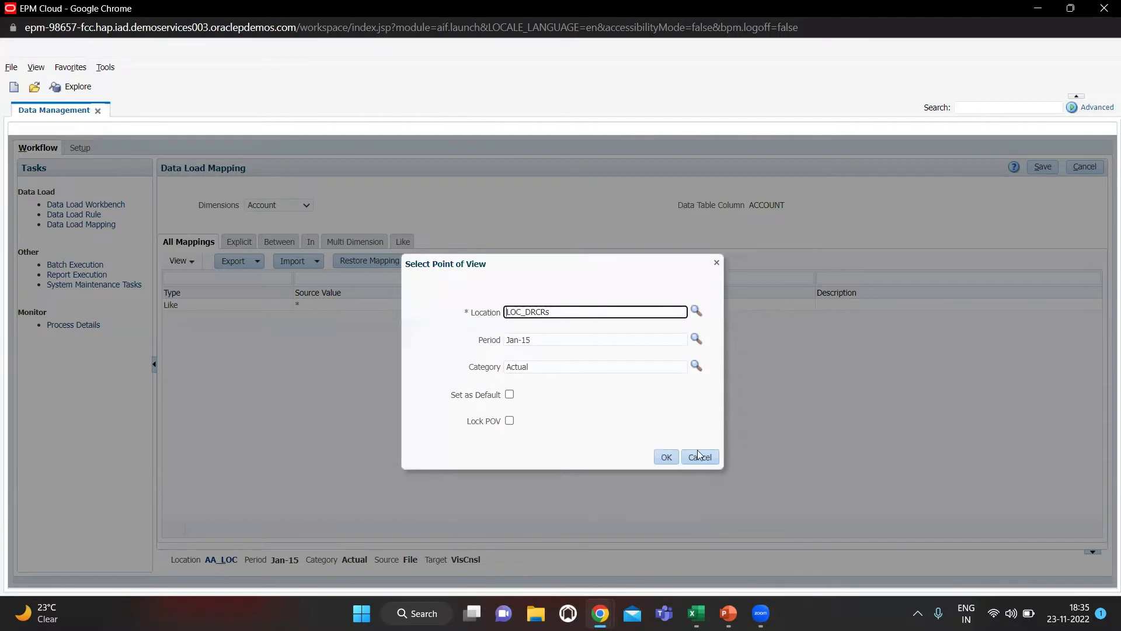
pyautogui.click(669, 461)
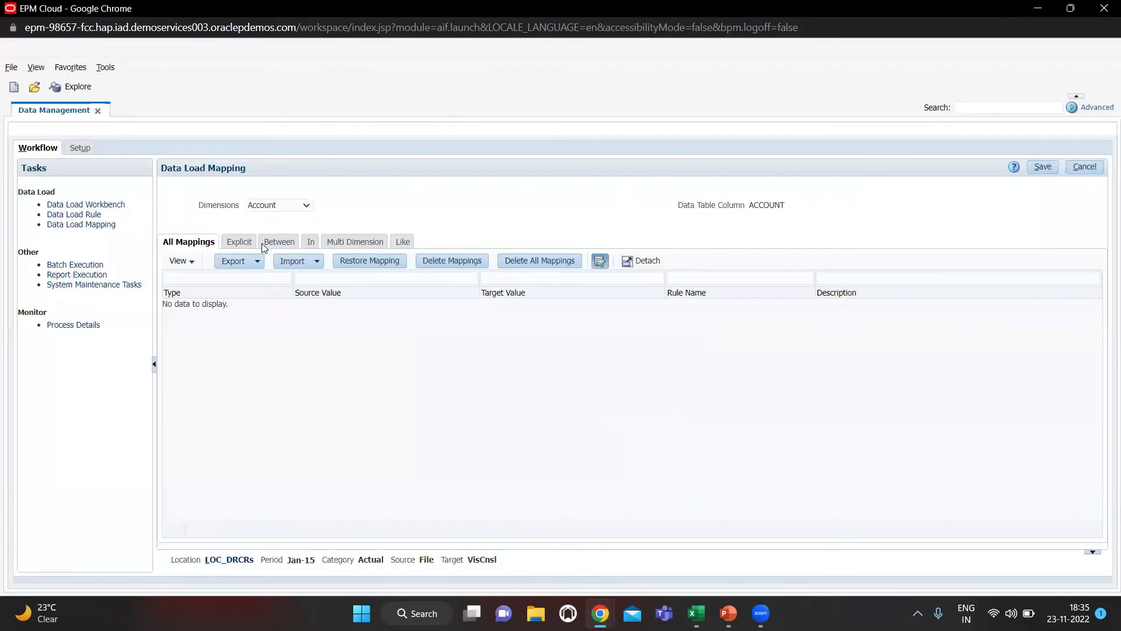
# Add a Like mapping for the Account dimension from source * to target * with rule name 1 and save it
pyautogui.click(407, 246)
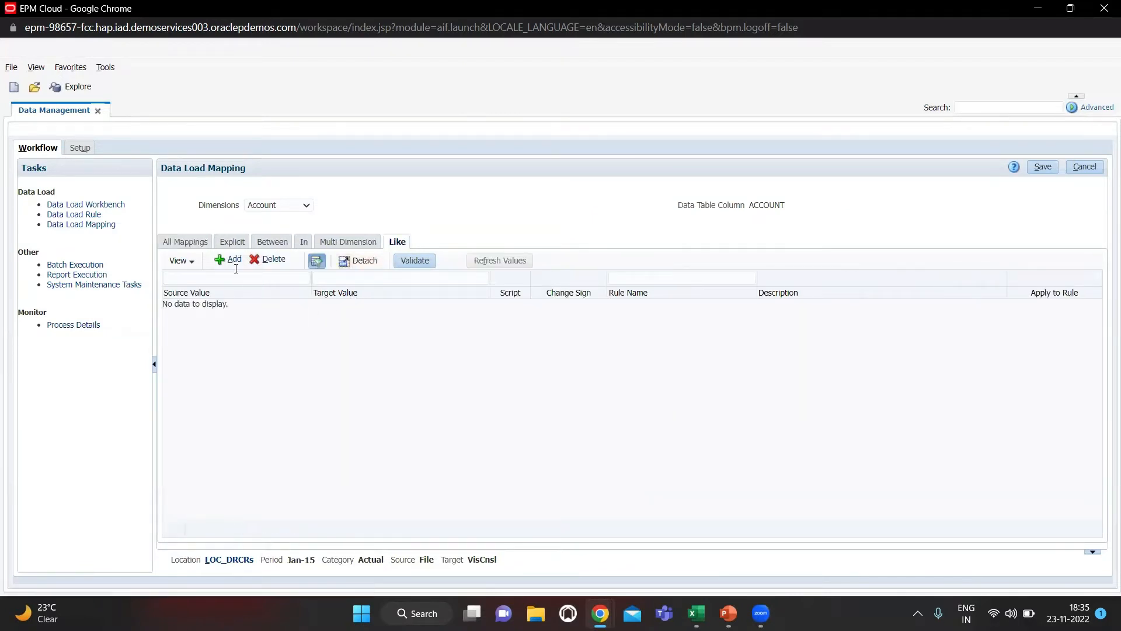
pyautogui.click(222, 261)
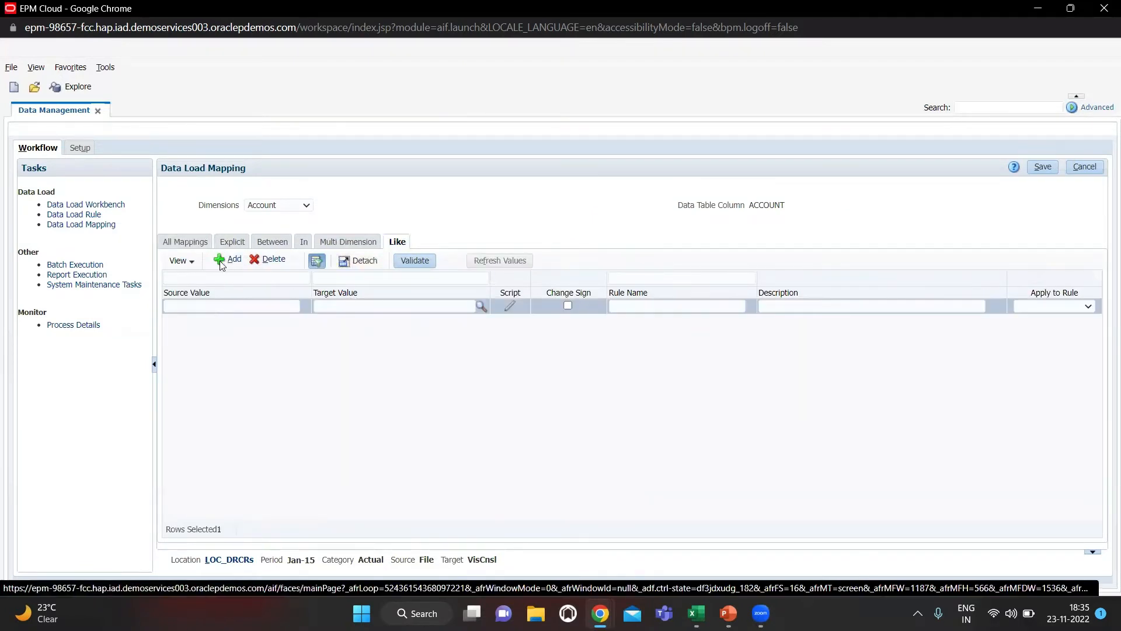
pyautogui.click(211, 305)
pyautogui.write('*')
pyautogui.press('Tab')
pyautogui.write('*')
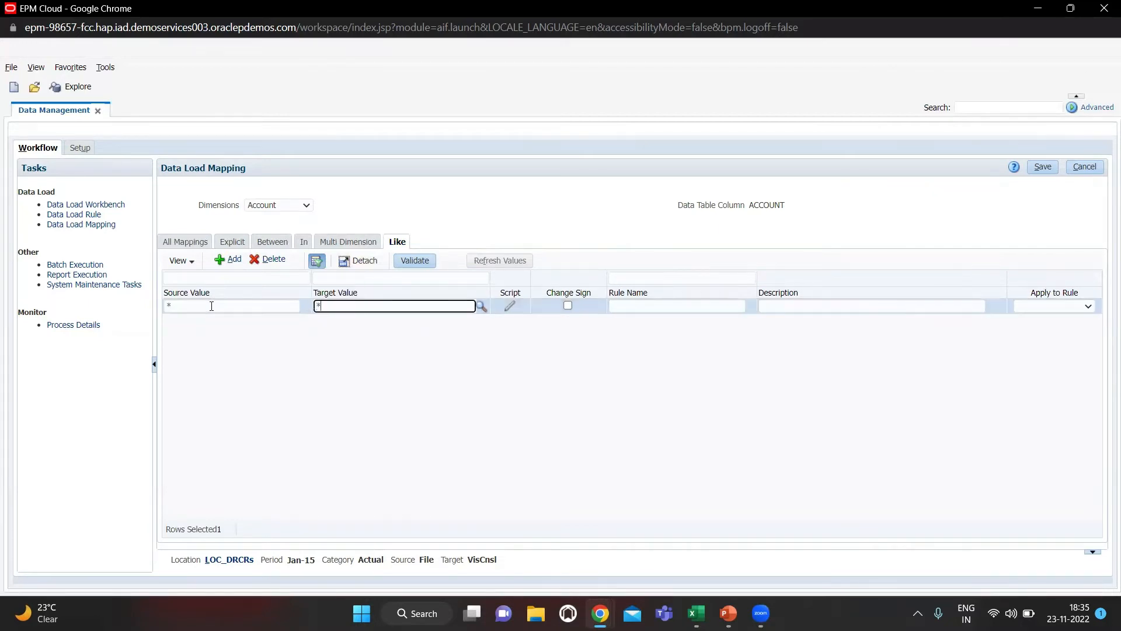
pyautogui.press('Tab')
pyautogui.press('Tab')
pyautogui.press('Tab')
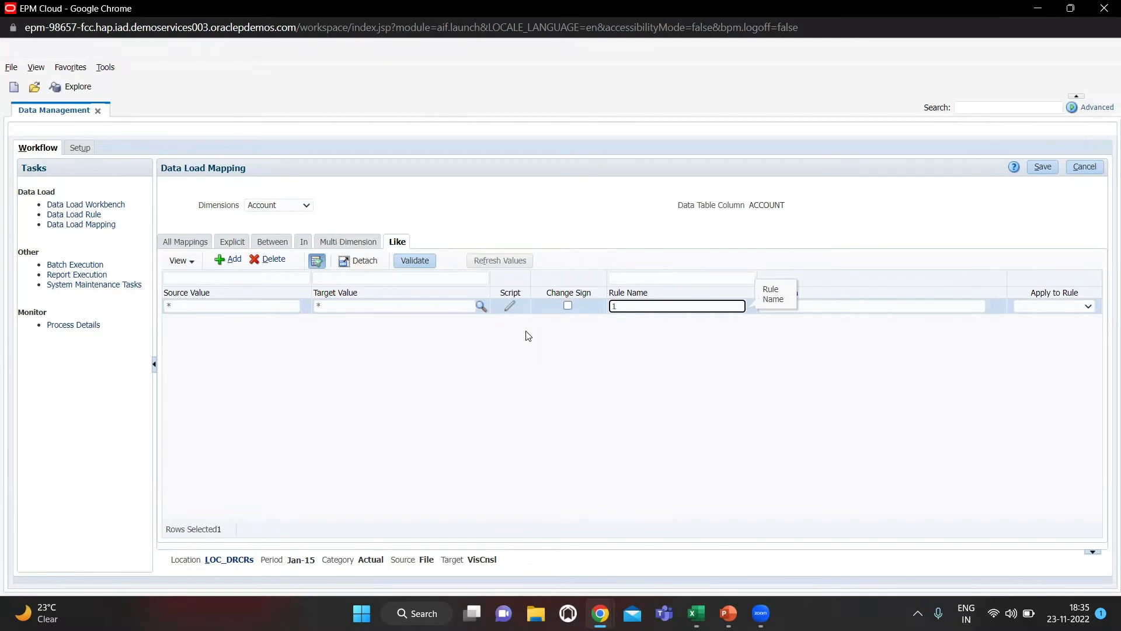
pyautogui.click(1043, 174)
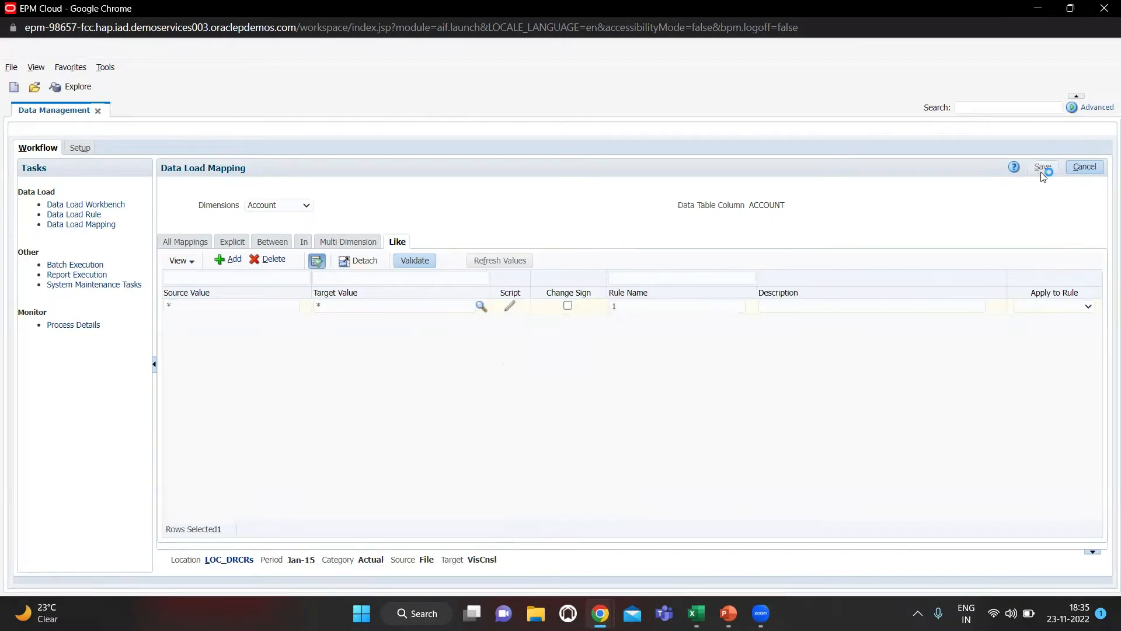
# Check the Data and Data Source Like mappings, and add and save an Entity Like mapping from * to * with rule name 2
pyautogui.click(290, 216)
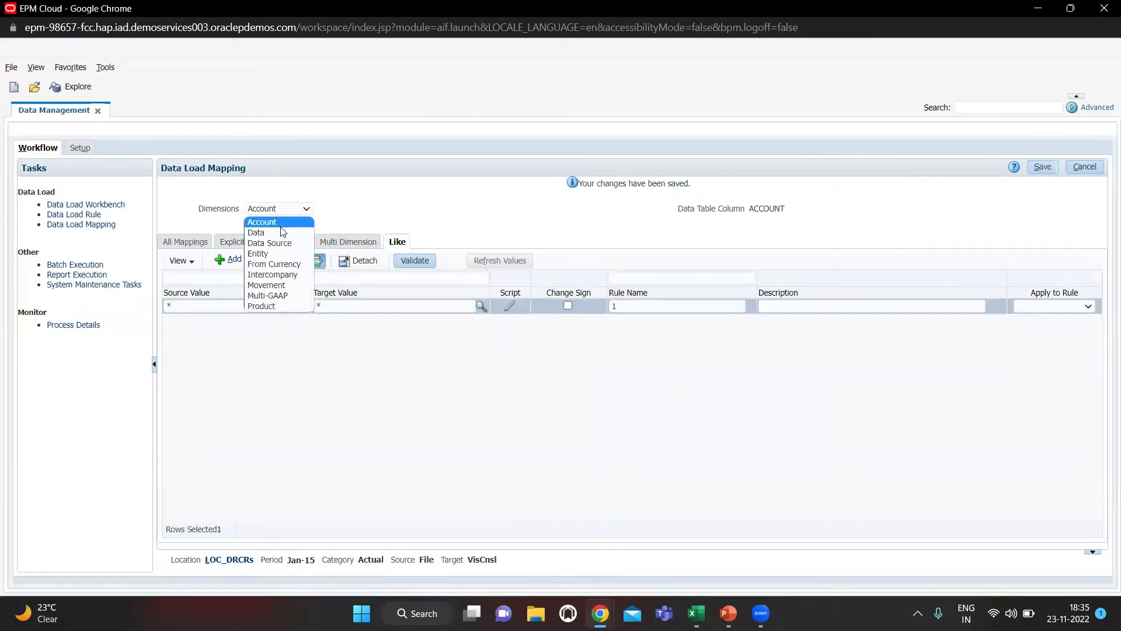
pyautogui.click(278, 229)
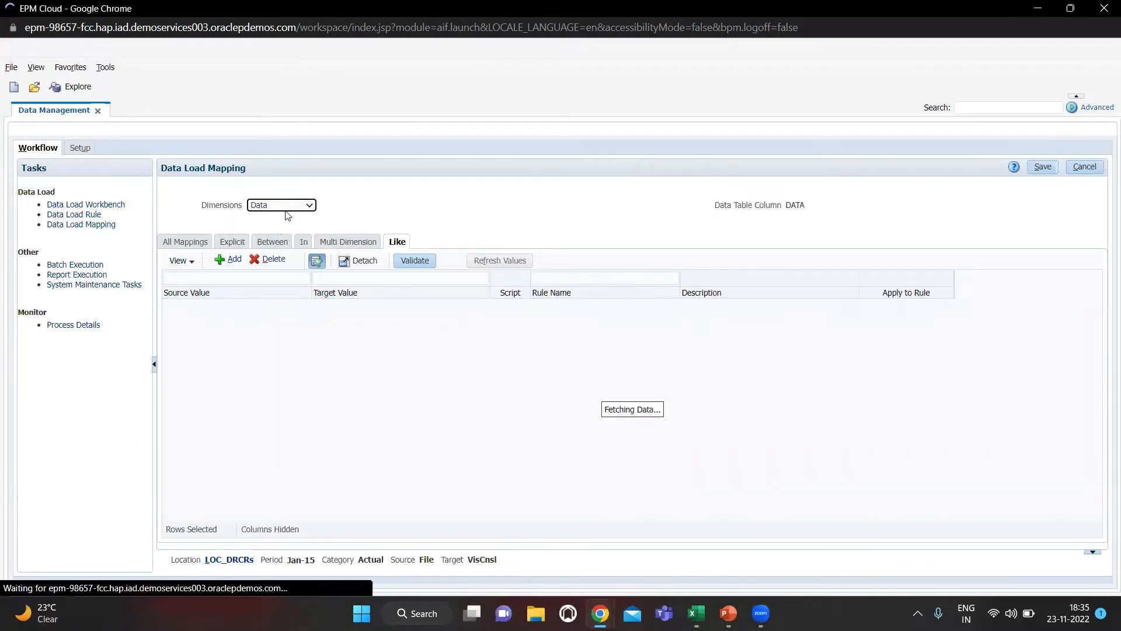
pyautogui.click(289, 206)
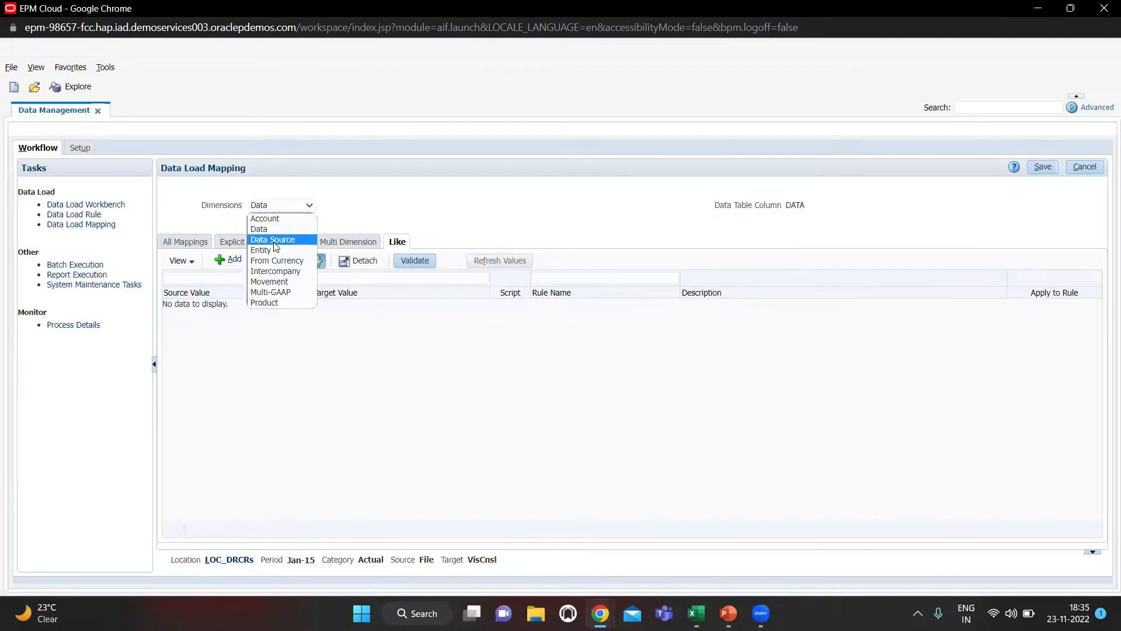
pyautogui.click(275, 241)
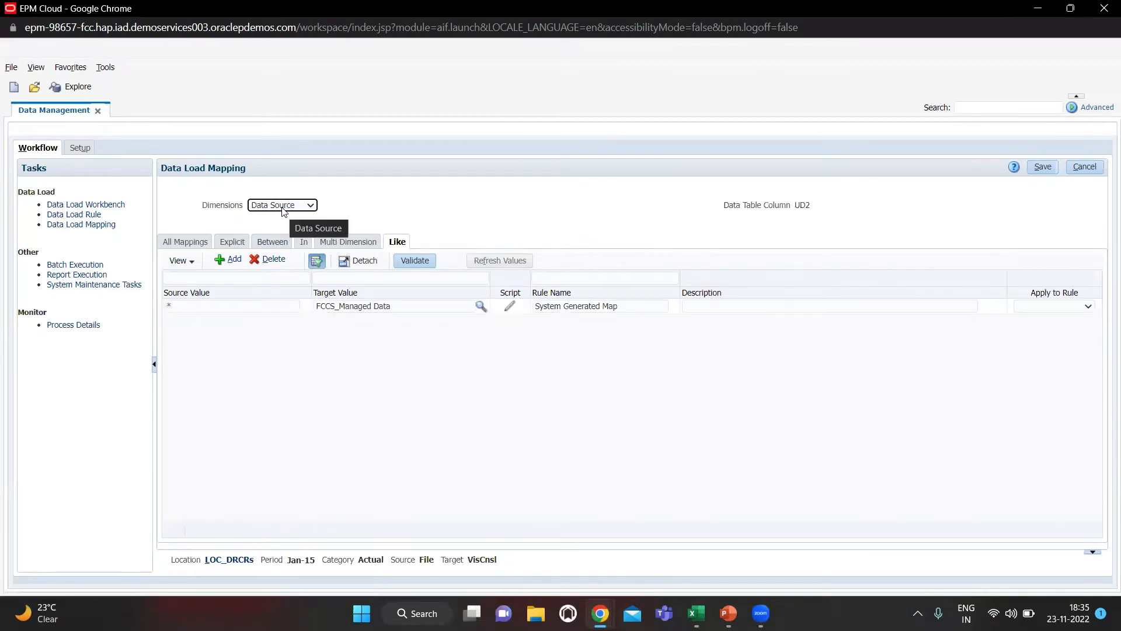
pyautogui.click(284, 206)
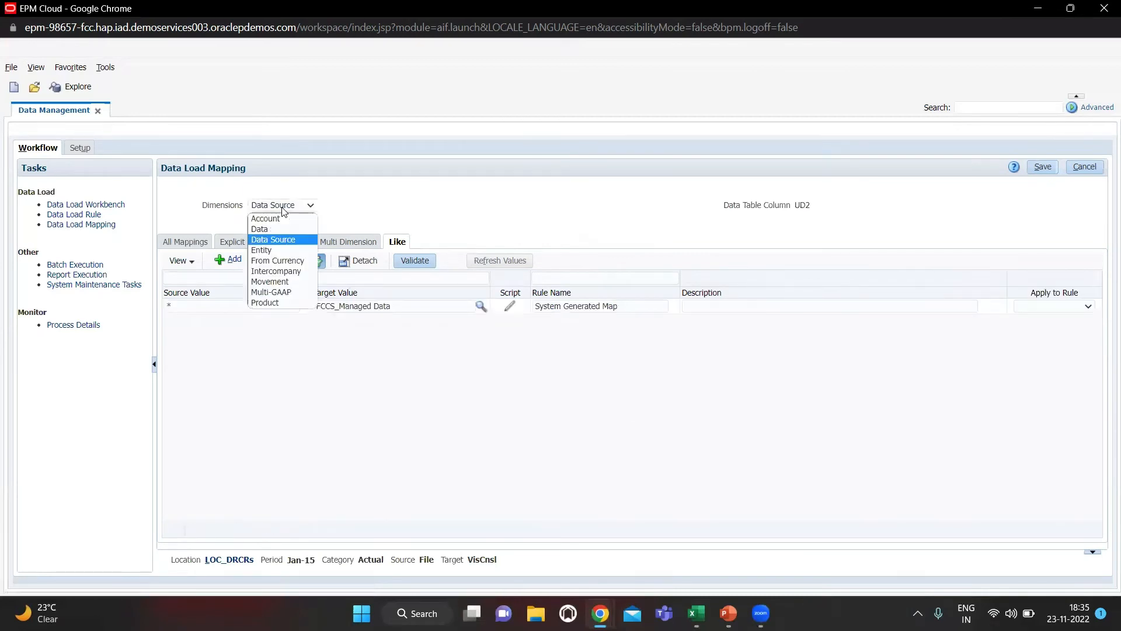
pyautogui.click(276, 250)
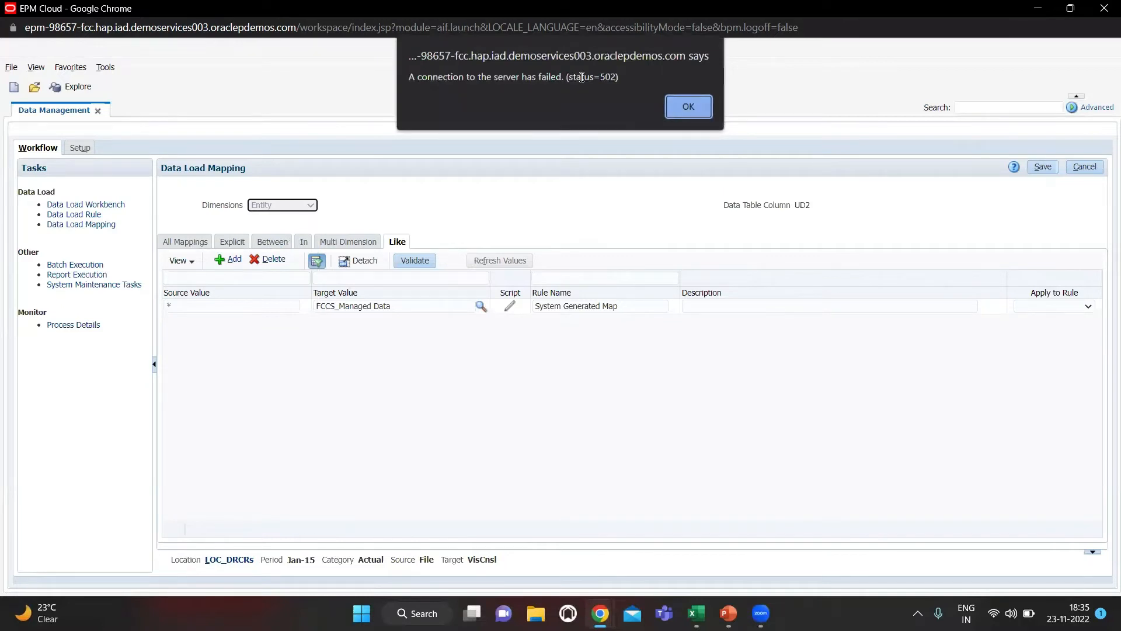
pyautogui.press('Return')
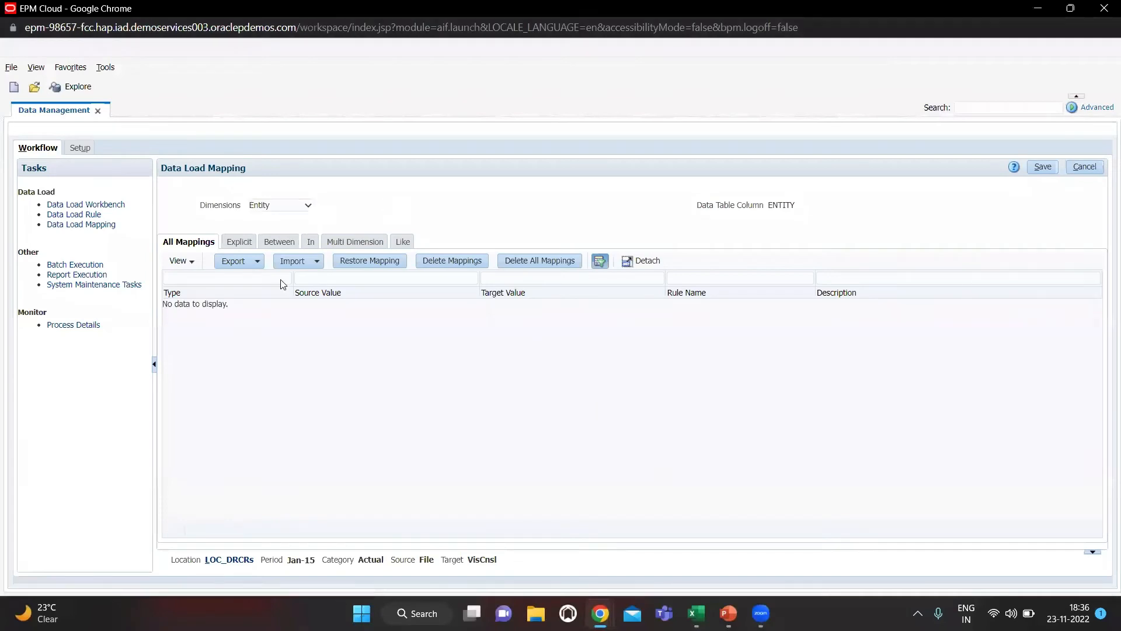
pyautogui.click(405, 244)
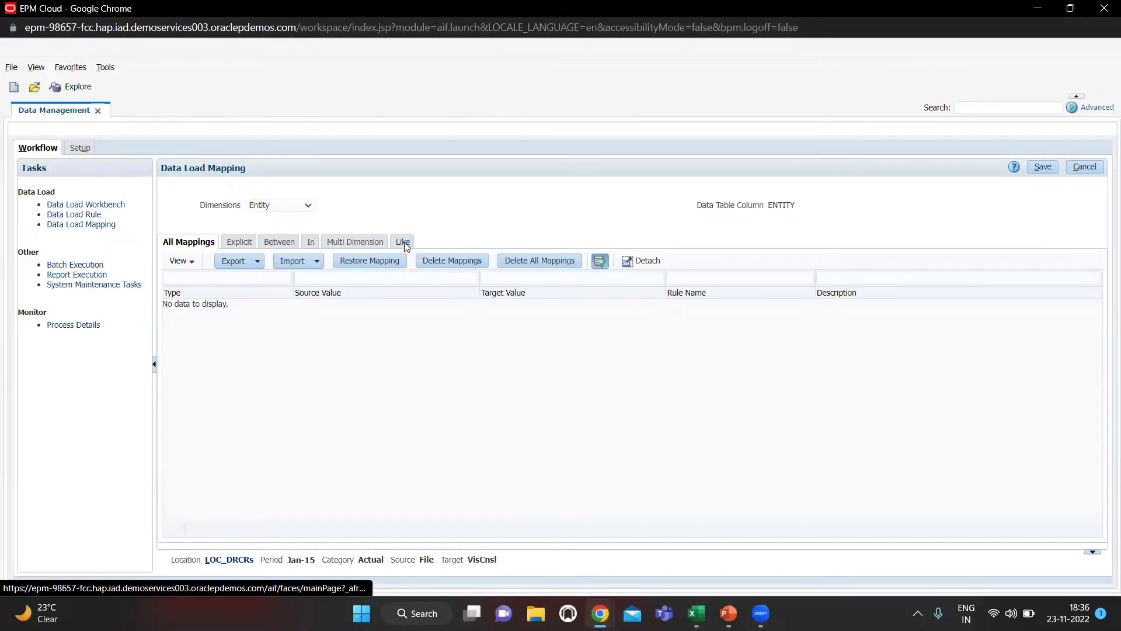
pyautogui.click(227, 259)
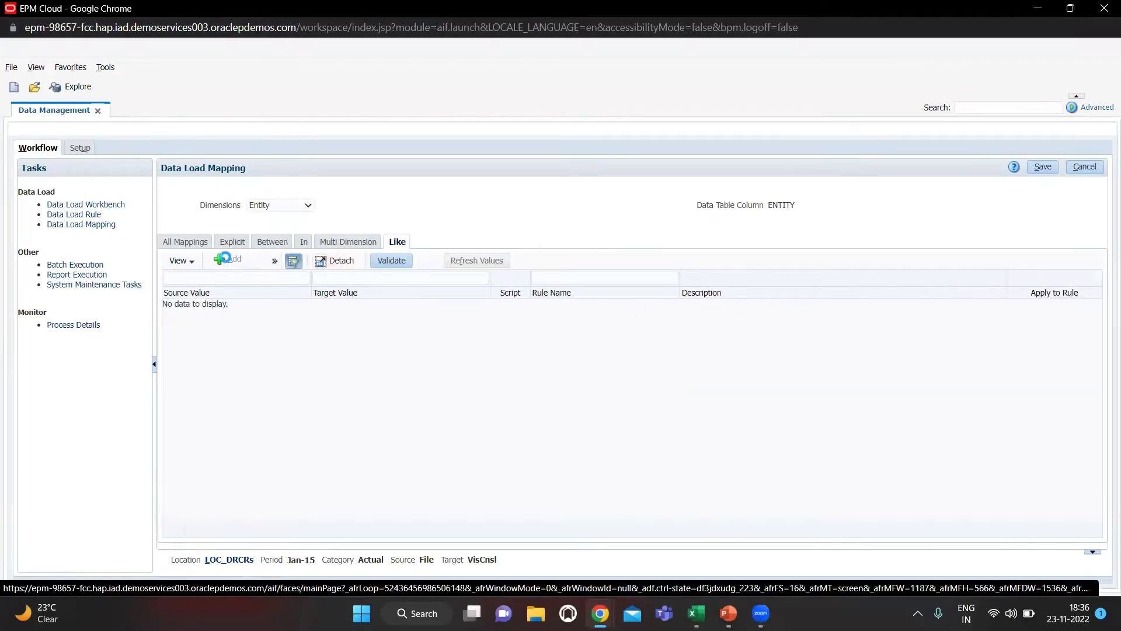
pyautogui.write('*')
pyautogui.press('Tab')
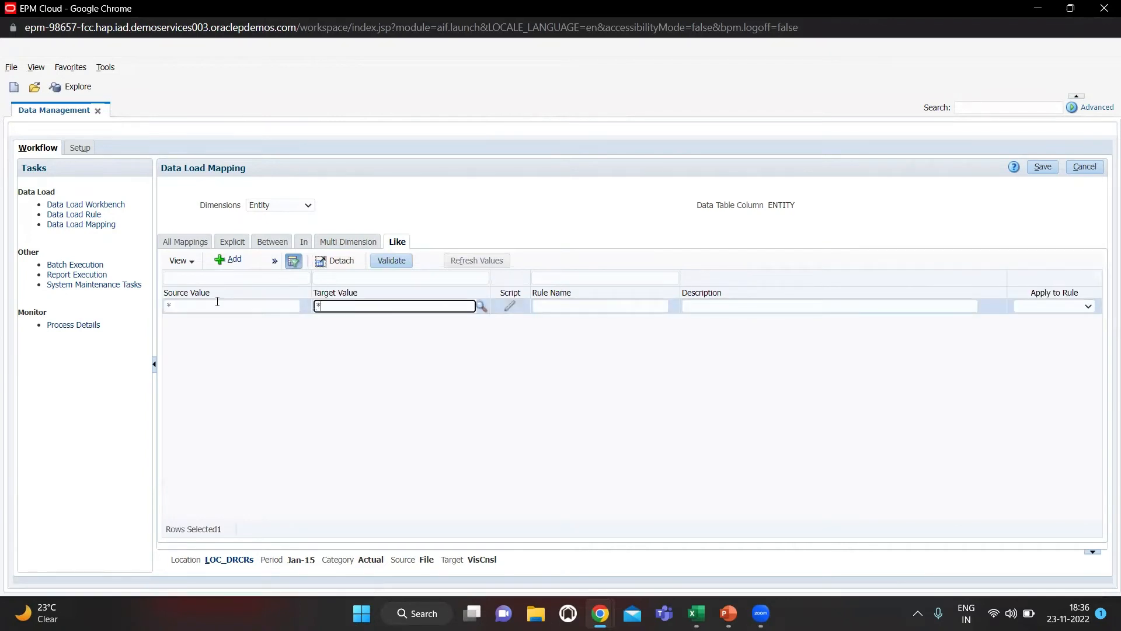
pyautogui.write('*')
pyautogui.press('Tab')
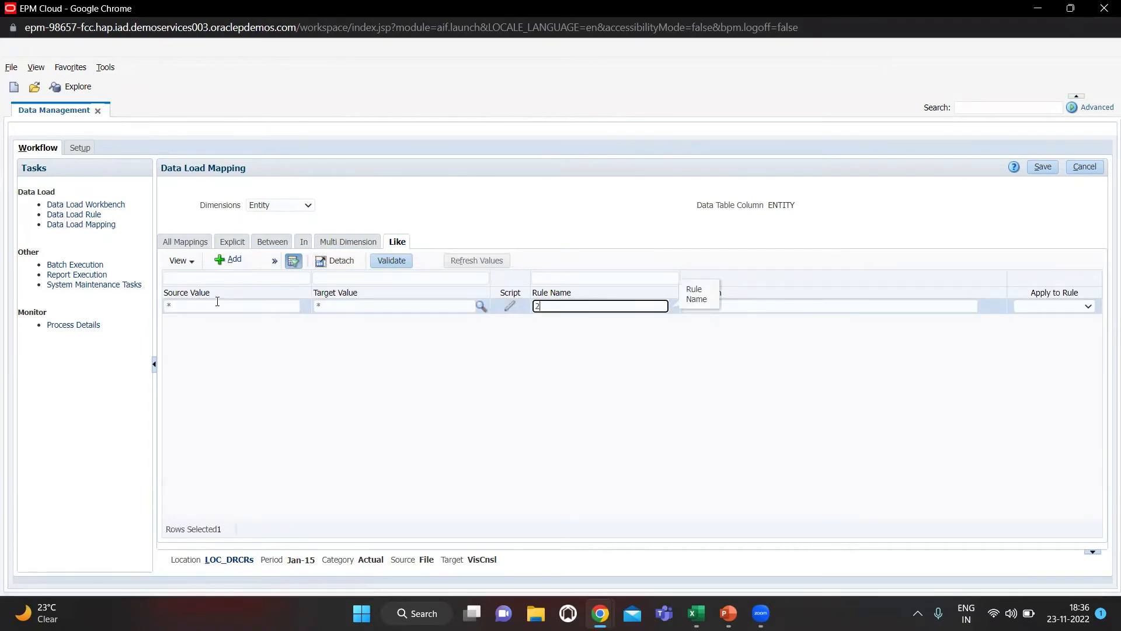
pyautogui.click(1043, 166)
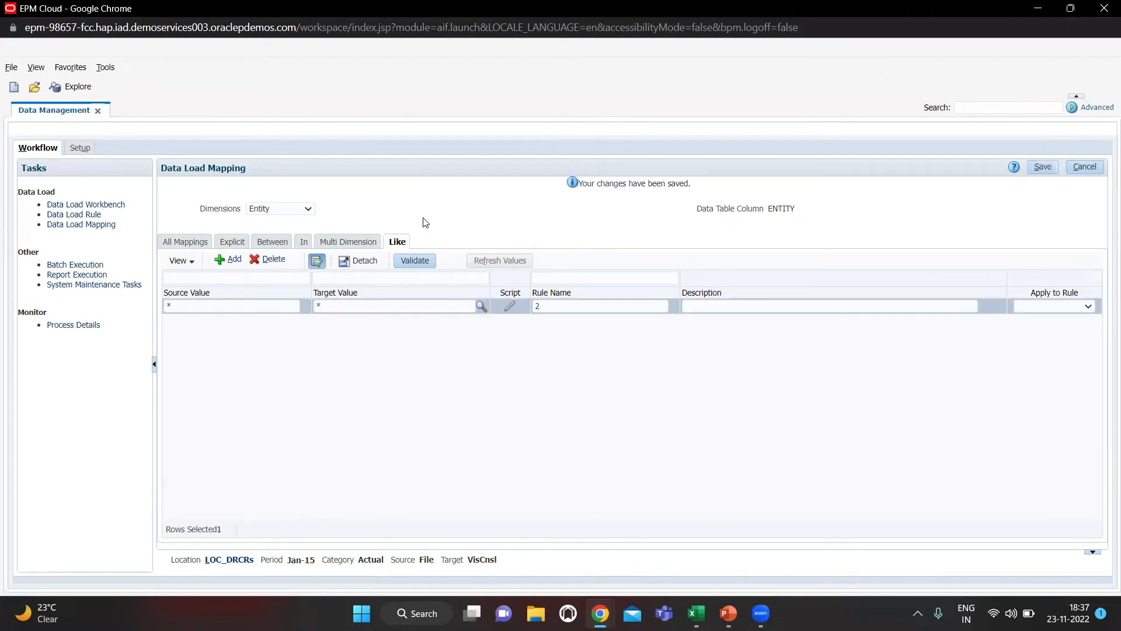
# Add a Like mapping for the From Currency dimension from * to Entity Currency with rule name 3 and save it
pyautogui.click(285, 212)
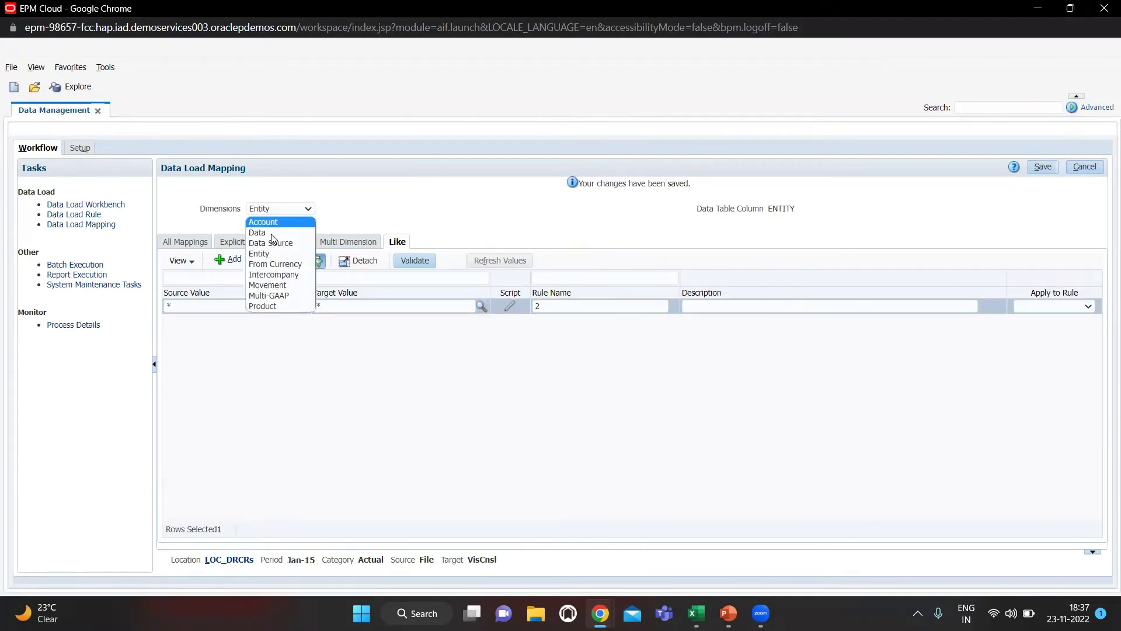
pyautogui.click(266, 264)
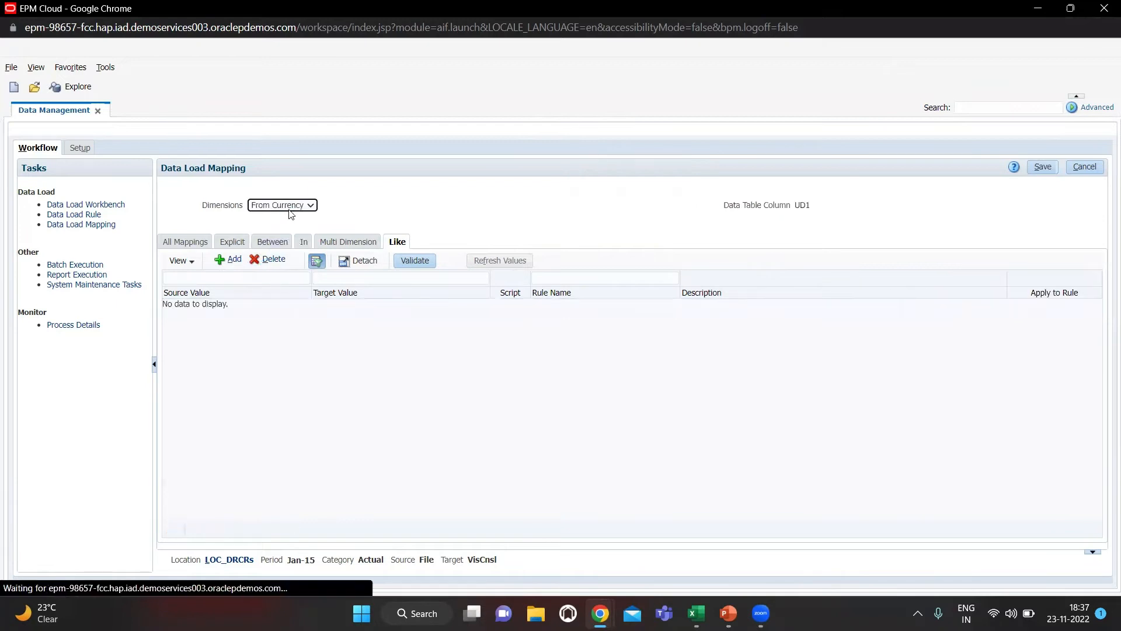
pyautogui.click(233, 263)
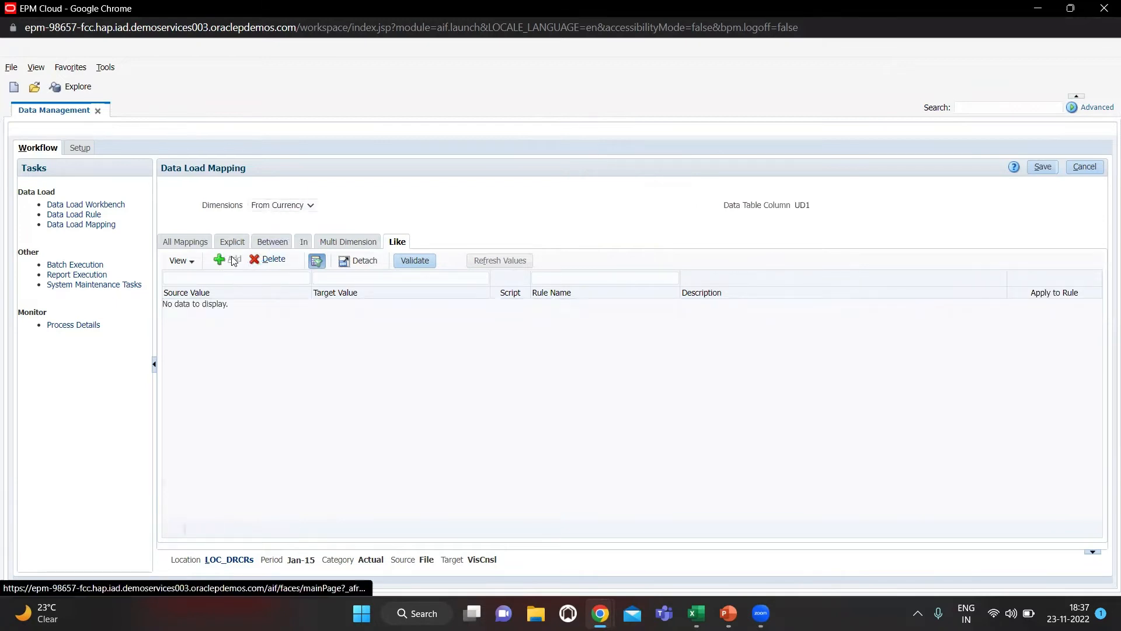
pyautogui.click(223, 305)
pyautogui.write('*')
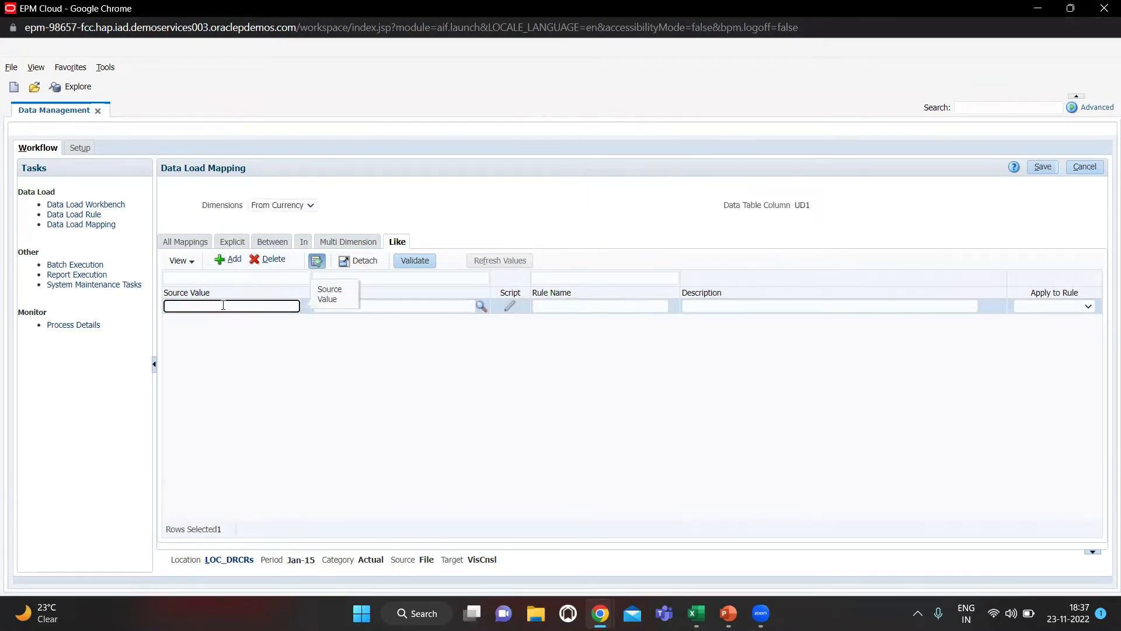
pyautogui.press('Tab')
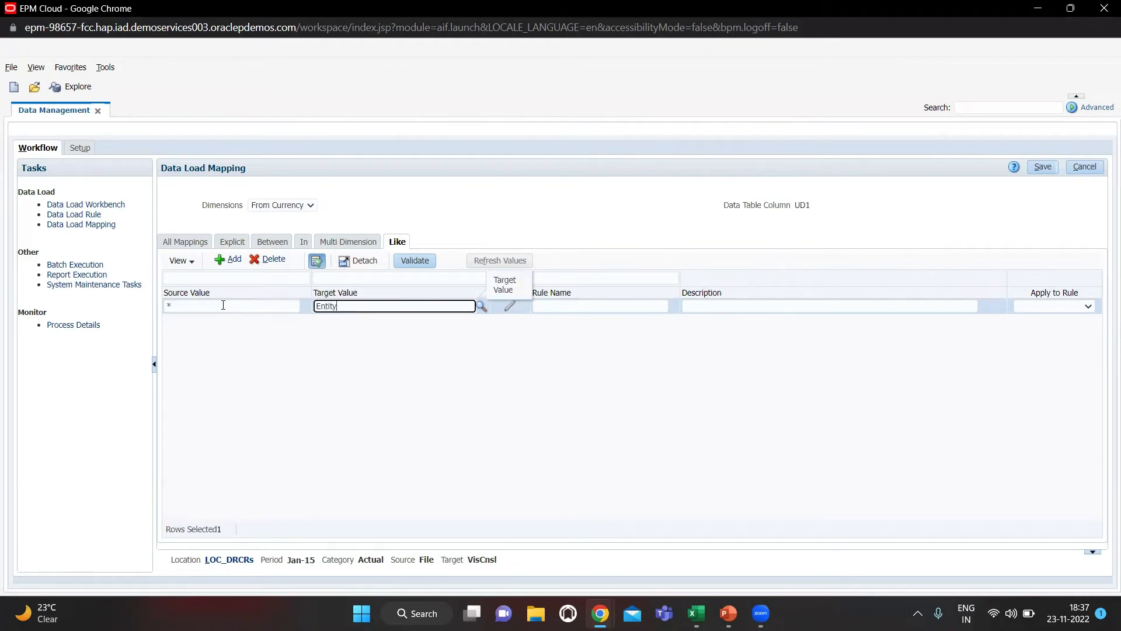
pyautogui.write('Entity Currency')
pyautogui.press('Tab')
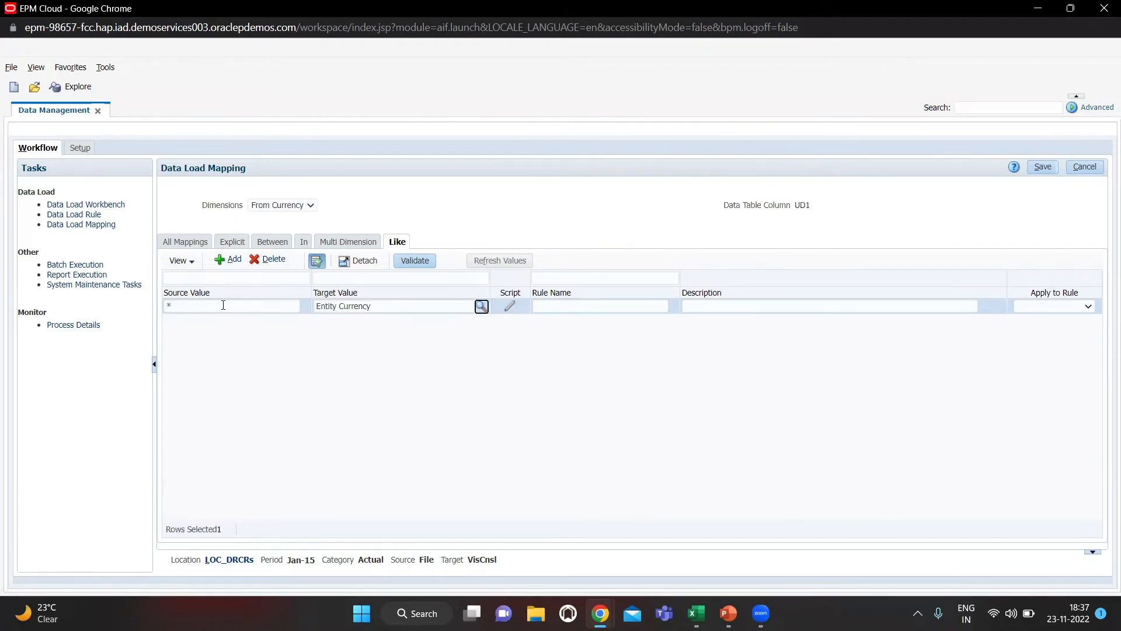
pyautogui.write('3')
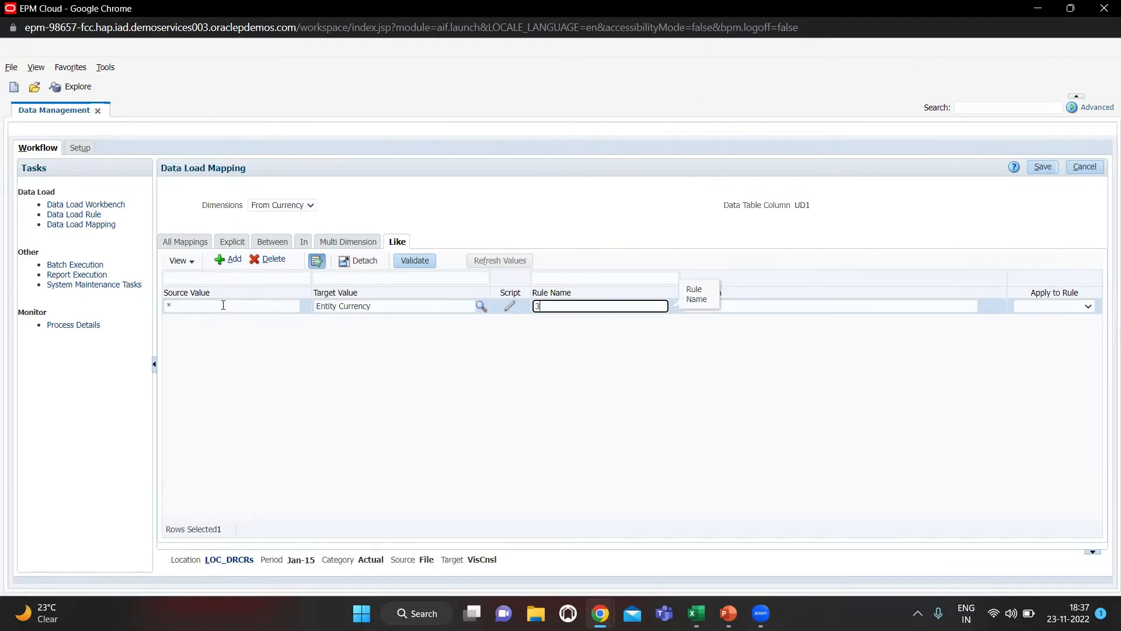
pyautogui.click(1043, 168)
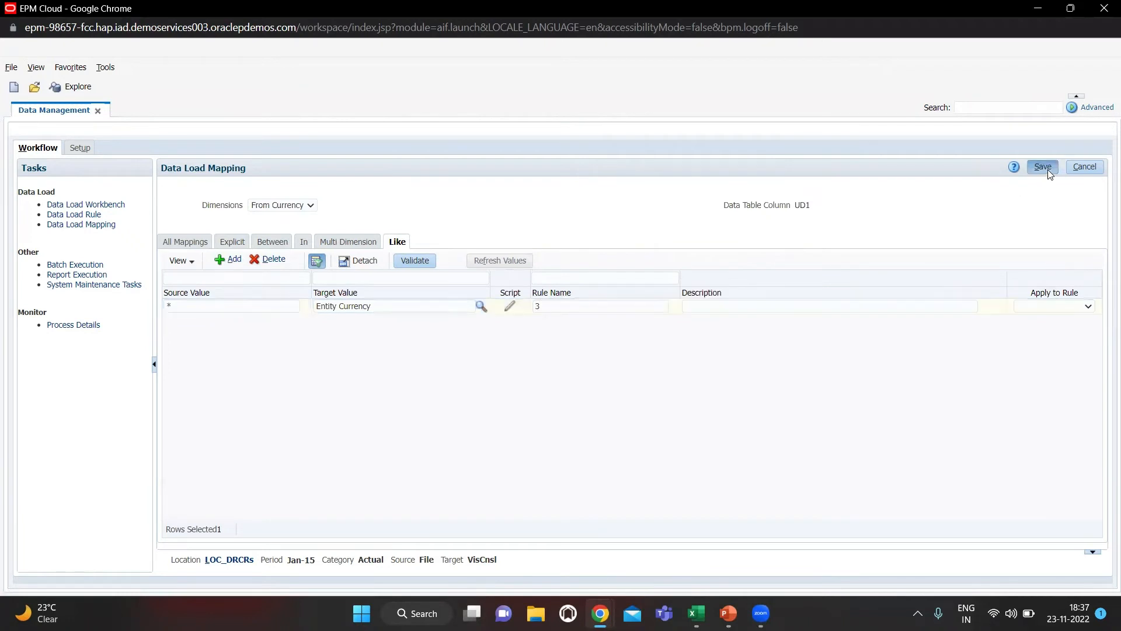
# Add a Like mapping for the Intercompany dimension from * to FCCS_No Intercompany with rule name 4 and save it
pyautogui.click(263, 209)
pyautogui.click(271, 275)
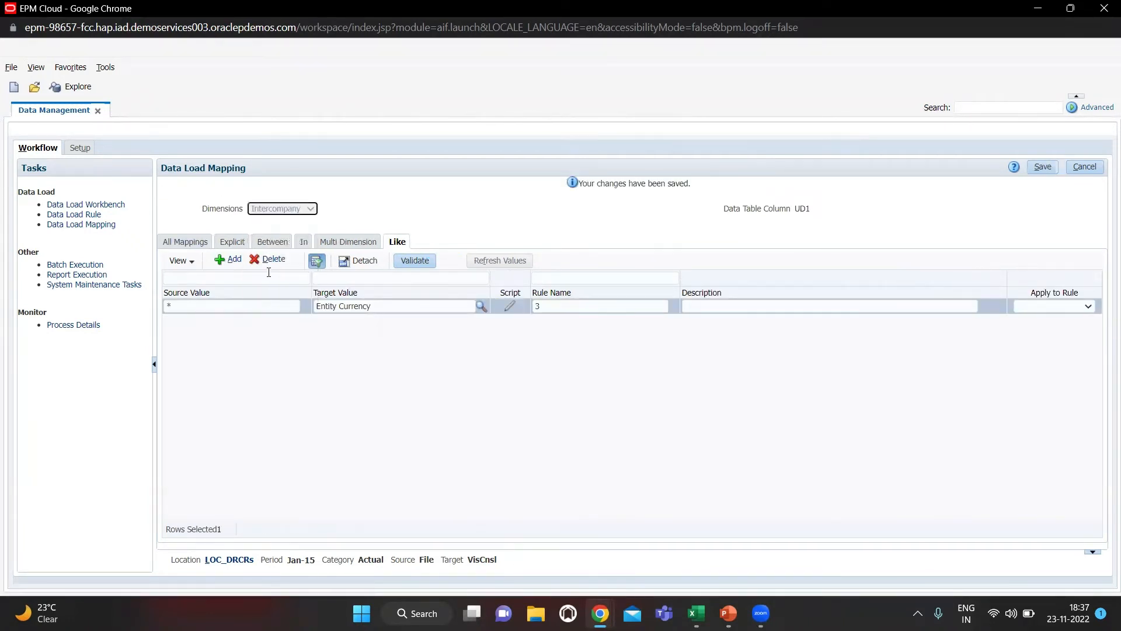
pyautogui.click(232, 263)
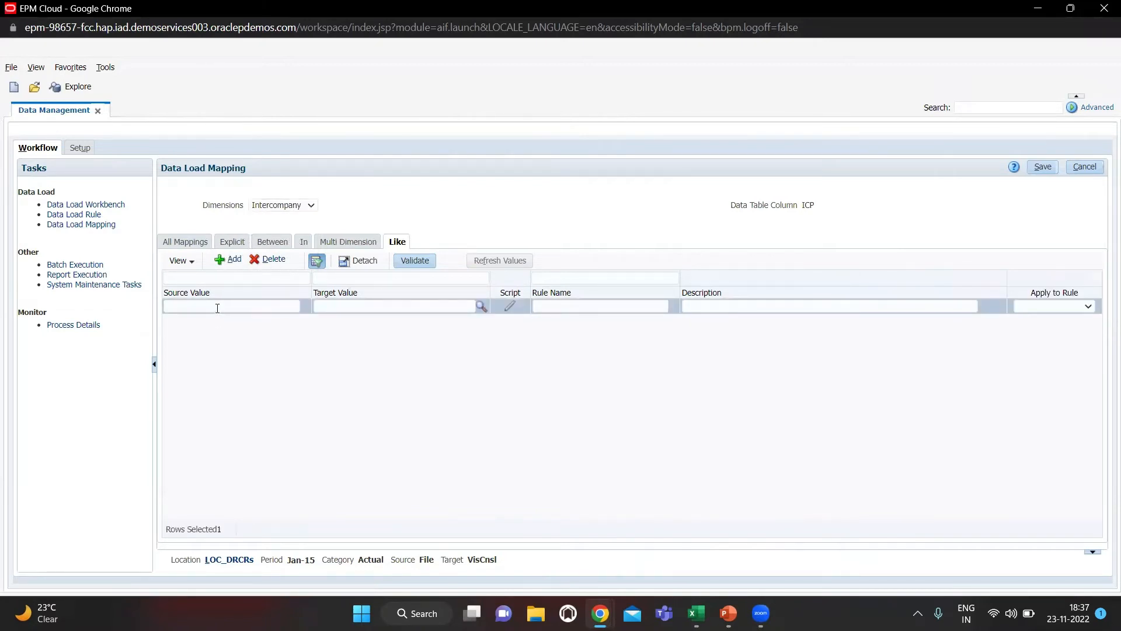
pyautogui.click(217, 307)
pyautogui.press('Tab')
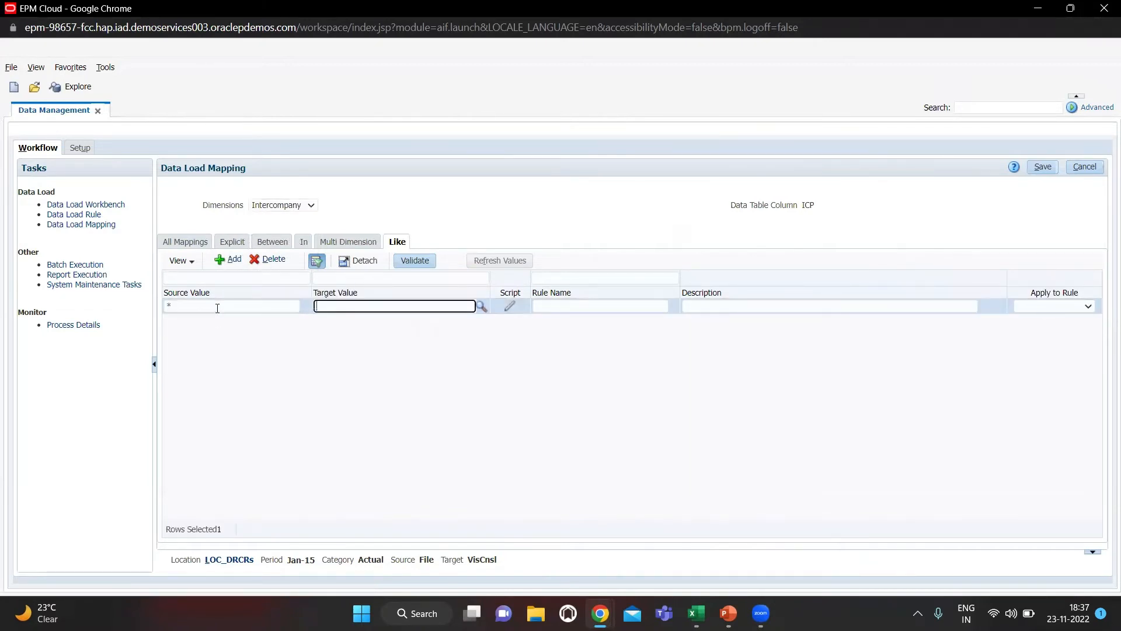
pyautogui.write('FCCS_N')
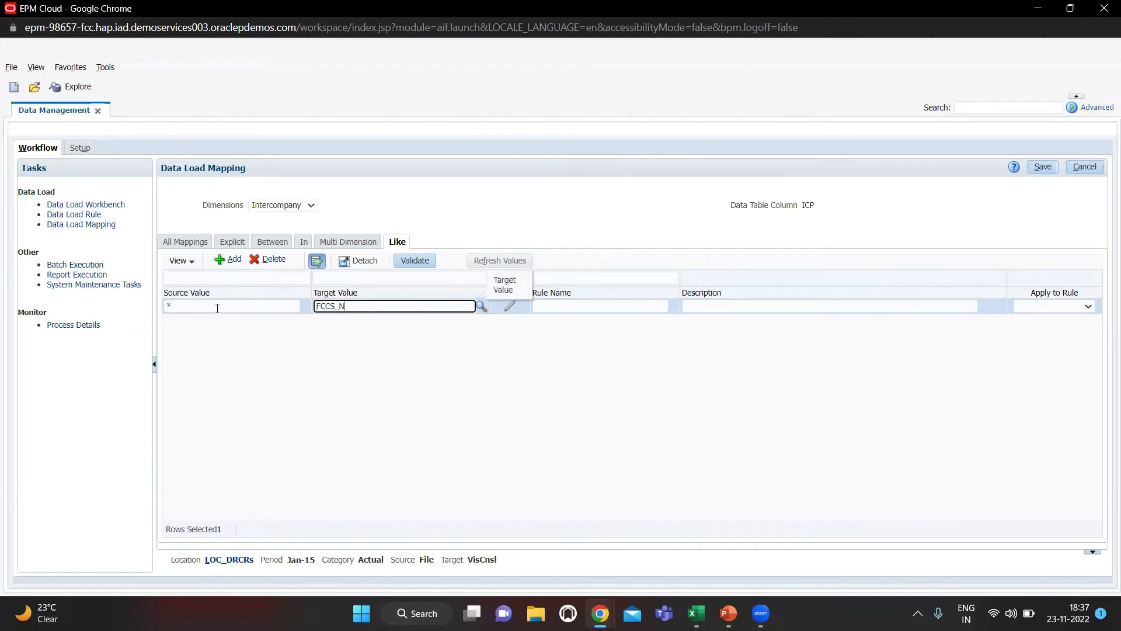
pyautogui.write('o Intercompany')
pyautogui.click(557, 300)
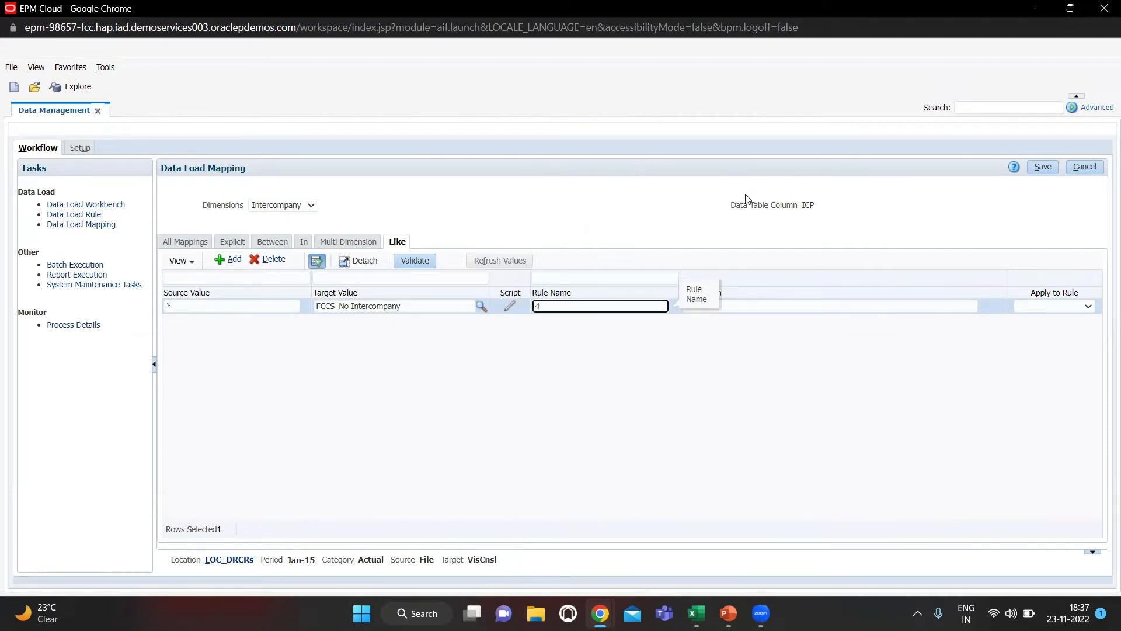
pyautogui.click(1049, 166)
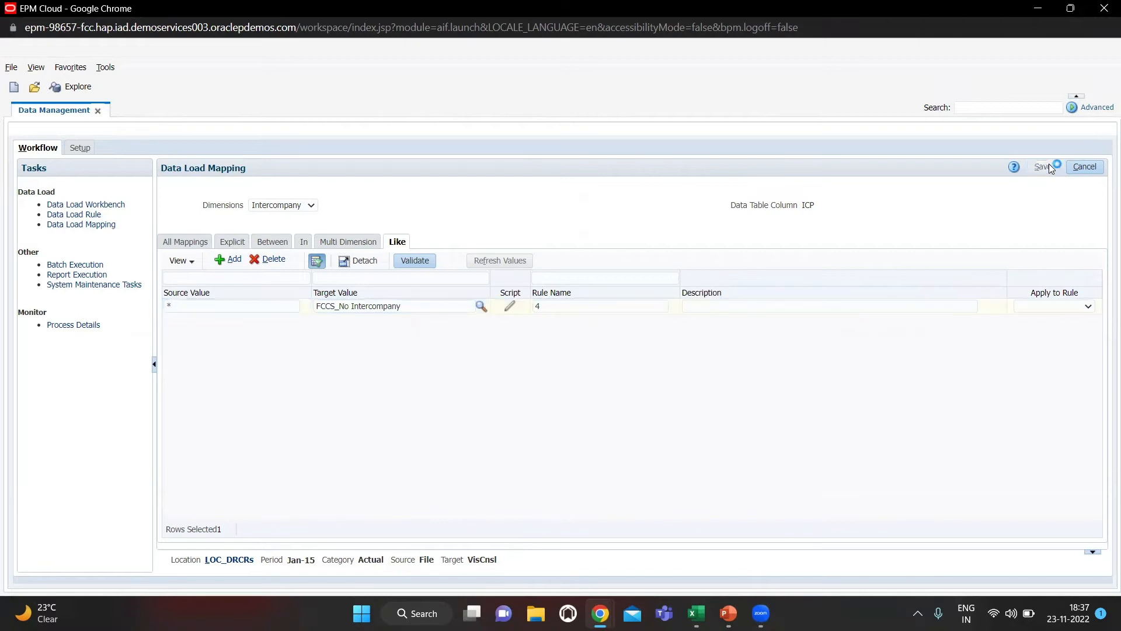
# Set the target value of the Movement dimension's existing Like mapping to FCCS_Mvmts_Cash and save it
pyautogui.click(264, 212)
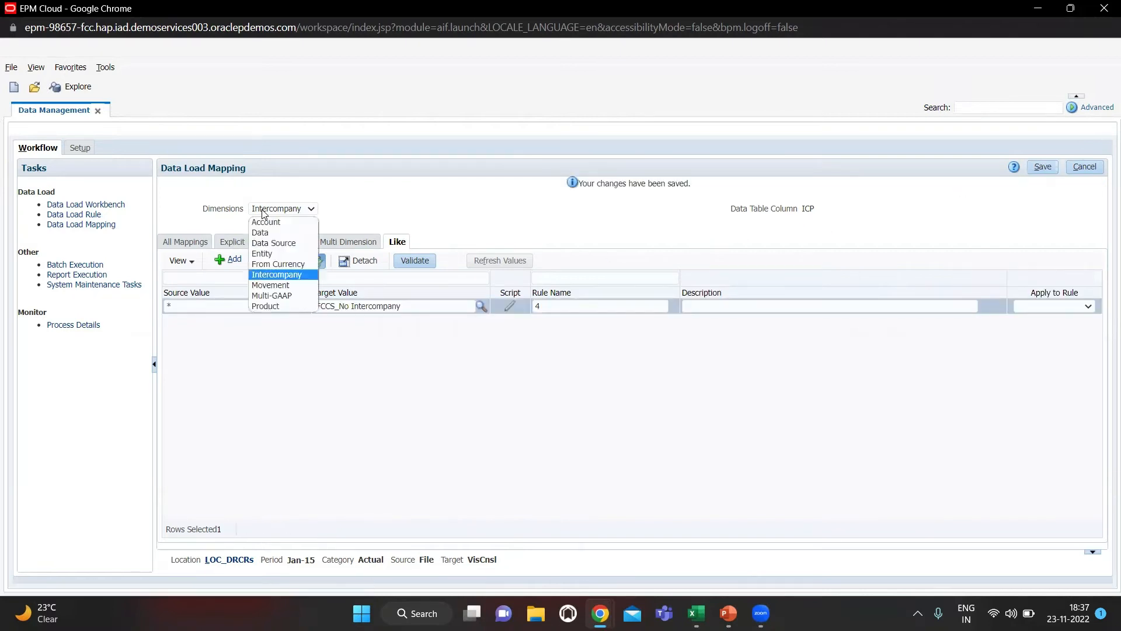
pyautogui.click(258, 285)
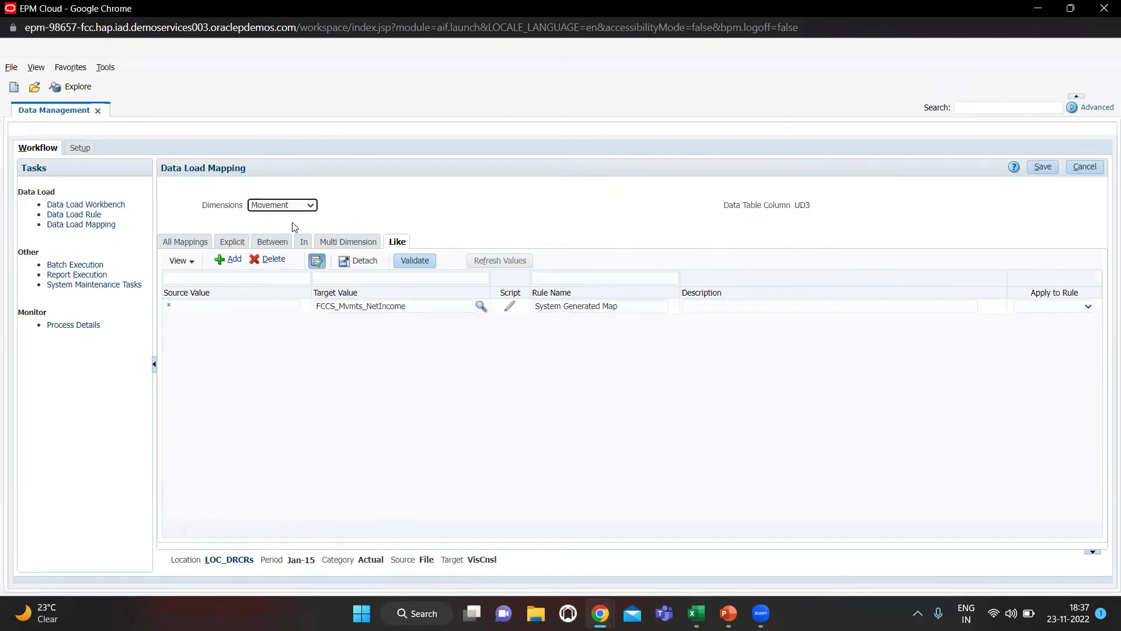
pyautogui.click(415, 308)
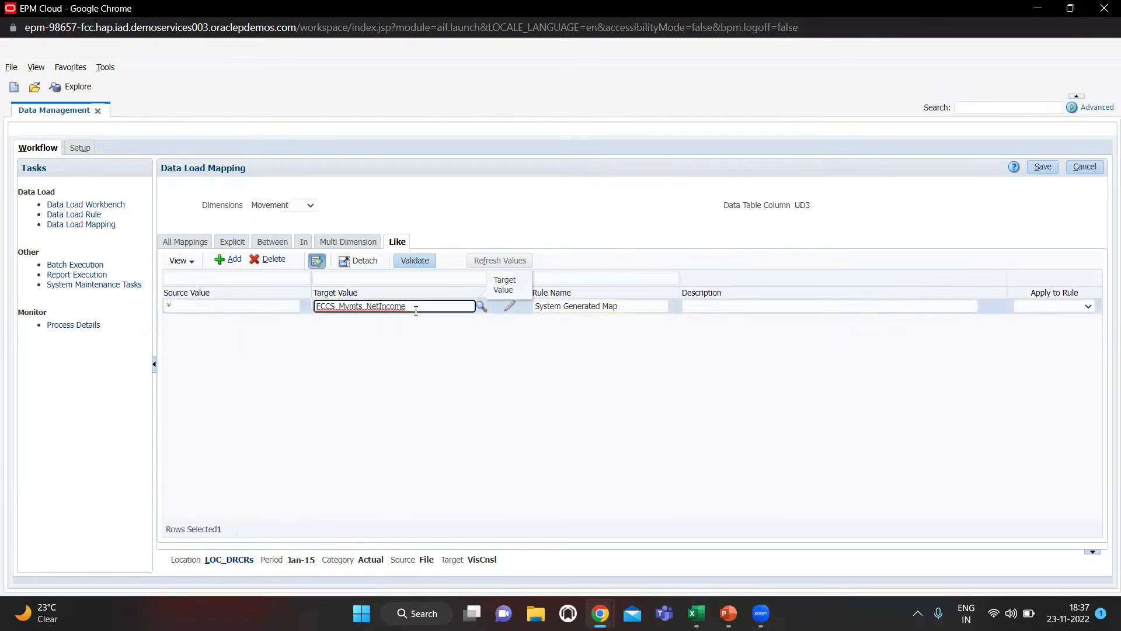
pyautogui.press('BackSpace')
pyautogui.write('Cssh')
pyautogui.press('BackSpace')
pyautogui.press('BackSpace')
pyautogui.write('a')
pyautogui.click(1043, 167)
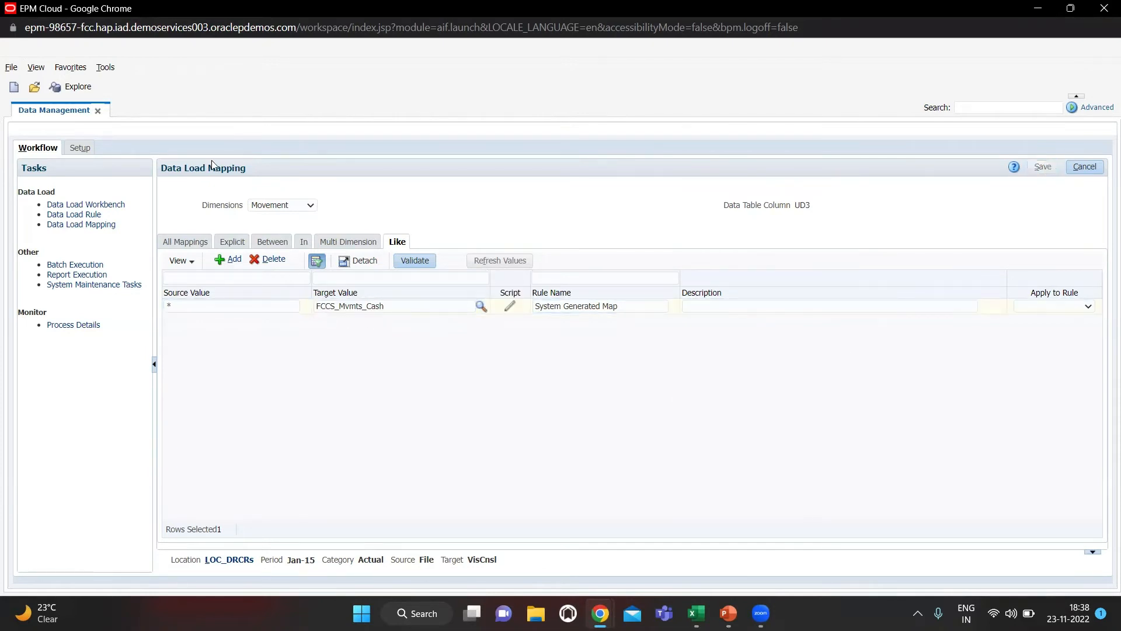
# Check the Multi-GAAP Like mapping, and add a Product Like mapping from * to * with rule name 6 and save it
pyautogui.click(275, 209)
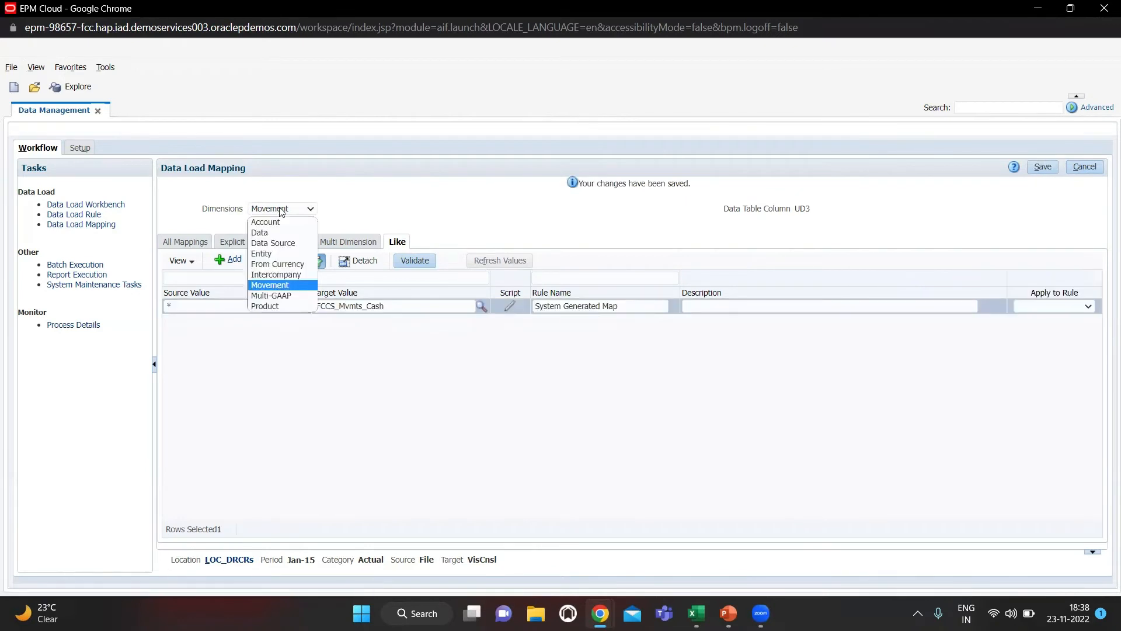
pyautogui.click(273, 295)
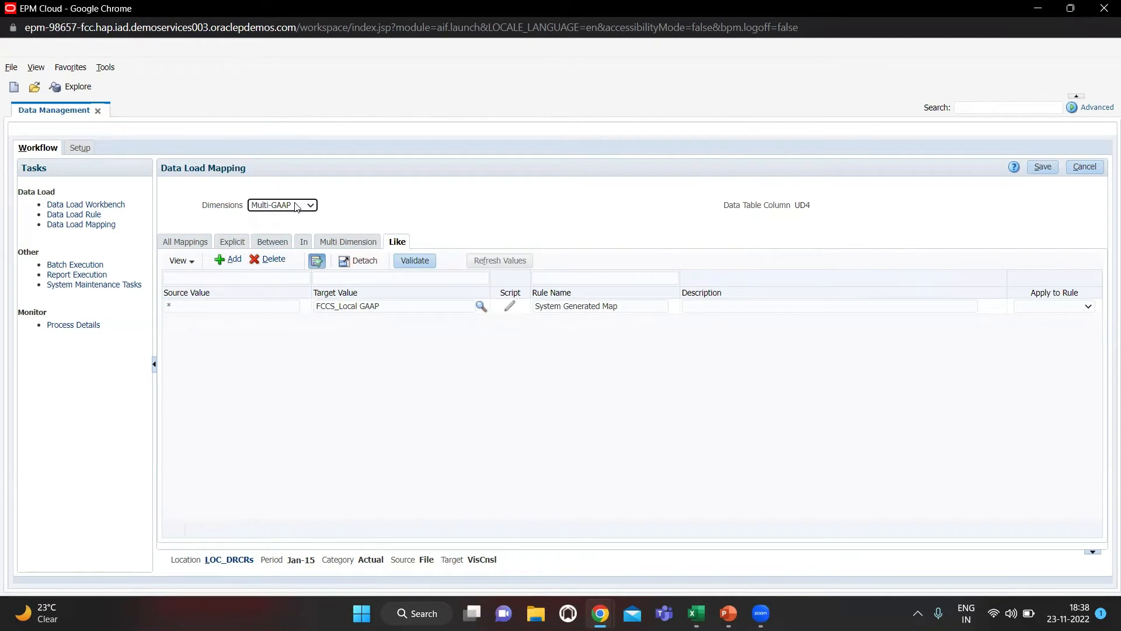
pyautogui.click(297, 208)
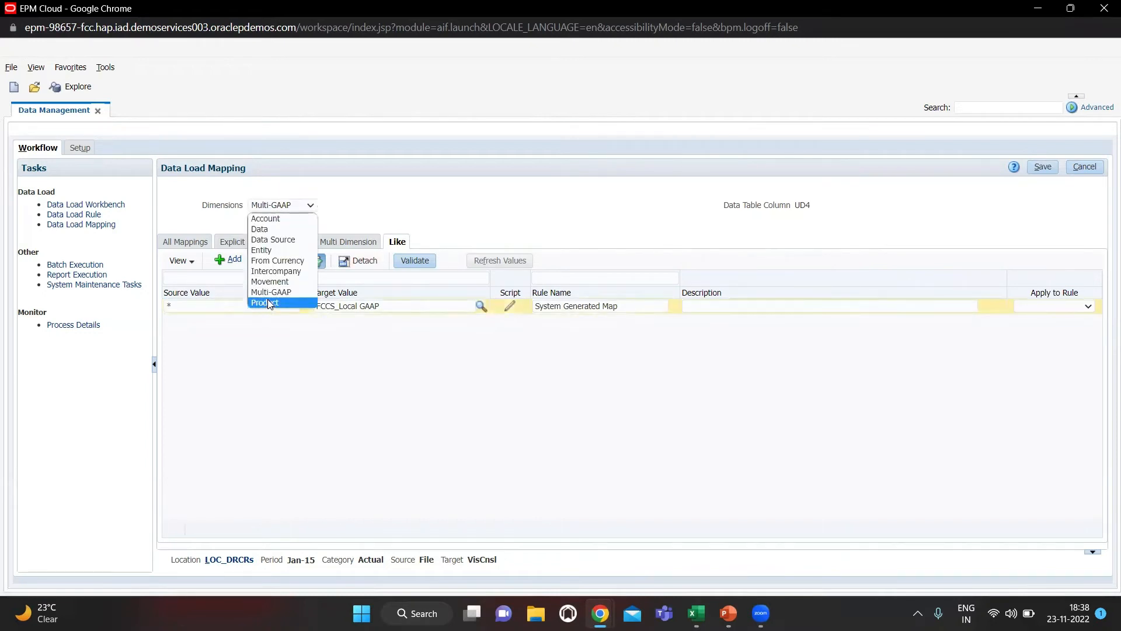
pyautogui.click(268, 302)
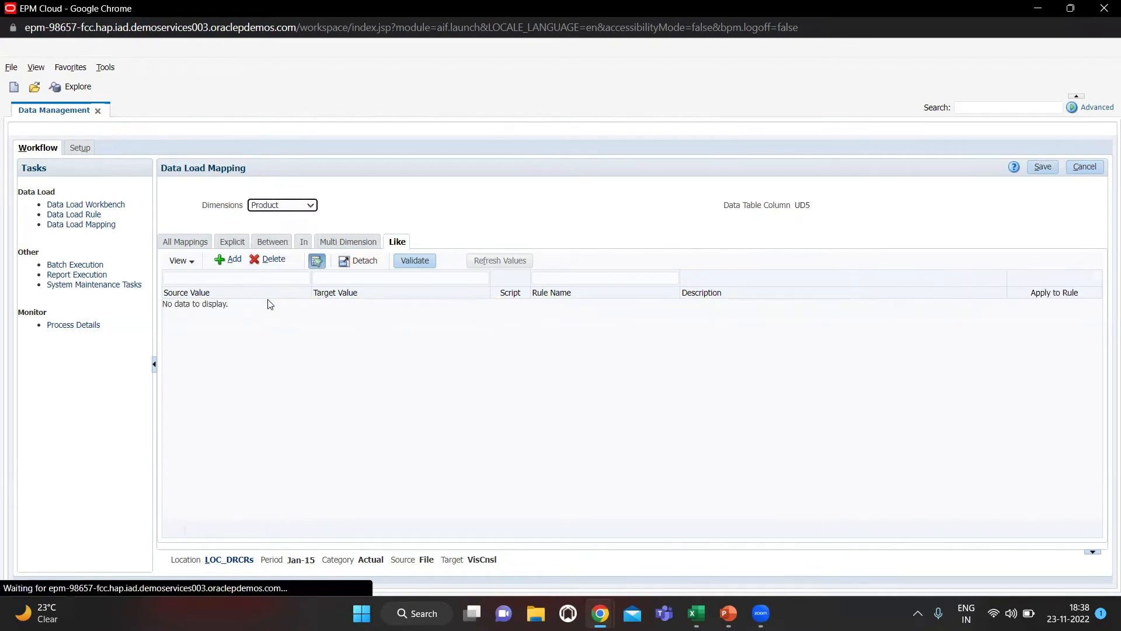
pyautogui.click(234, 261)
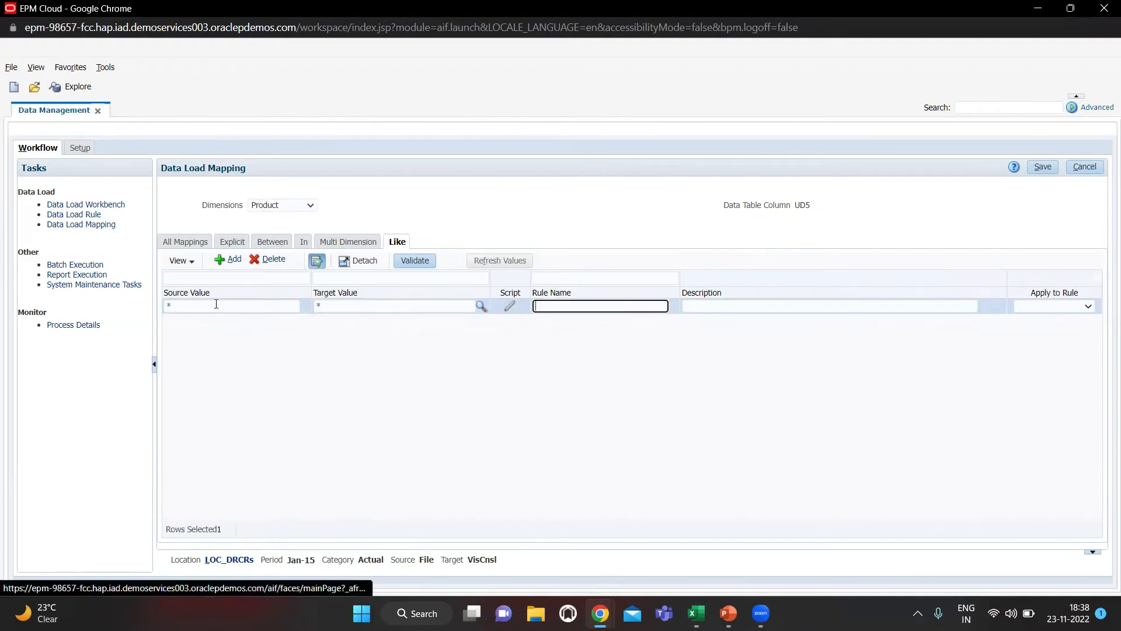
pyautogui.write('6')
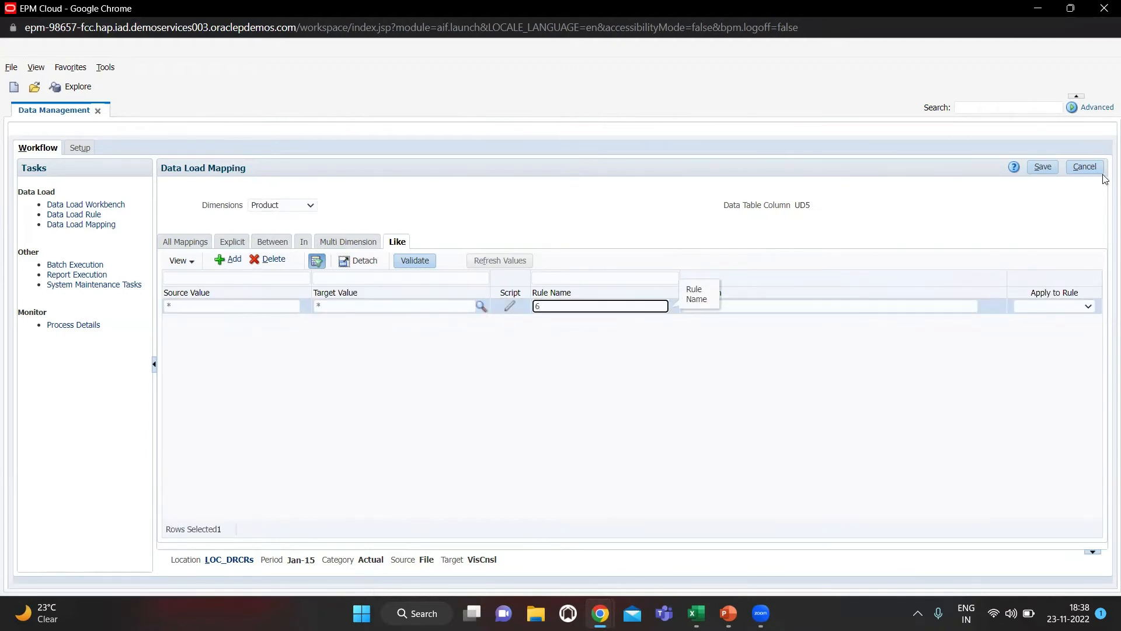
pyautogui.click(1042, 170)
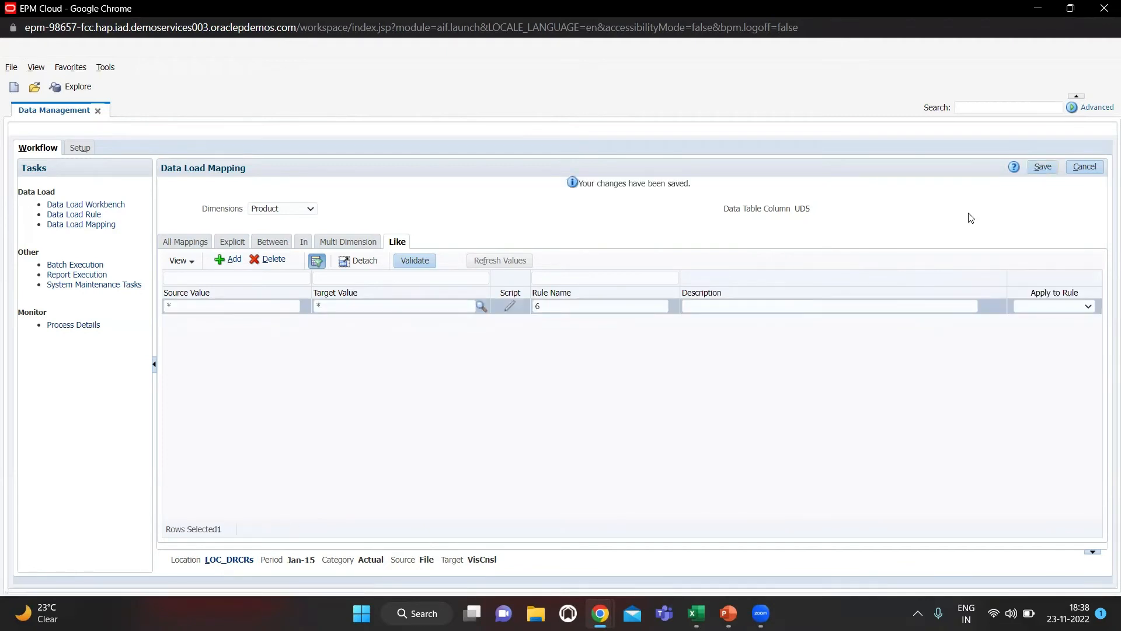
# Create a data load rule named Dlr_DRCRs with category Actual and import format IMF_DRCRsplit
pyautogui.click(66, 216)
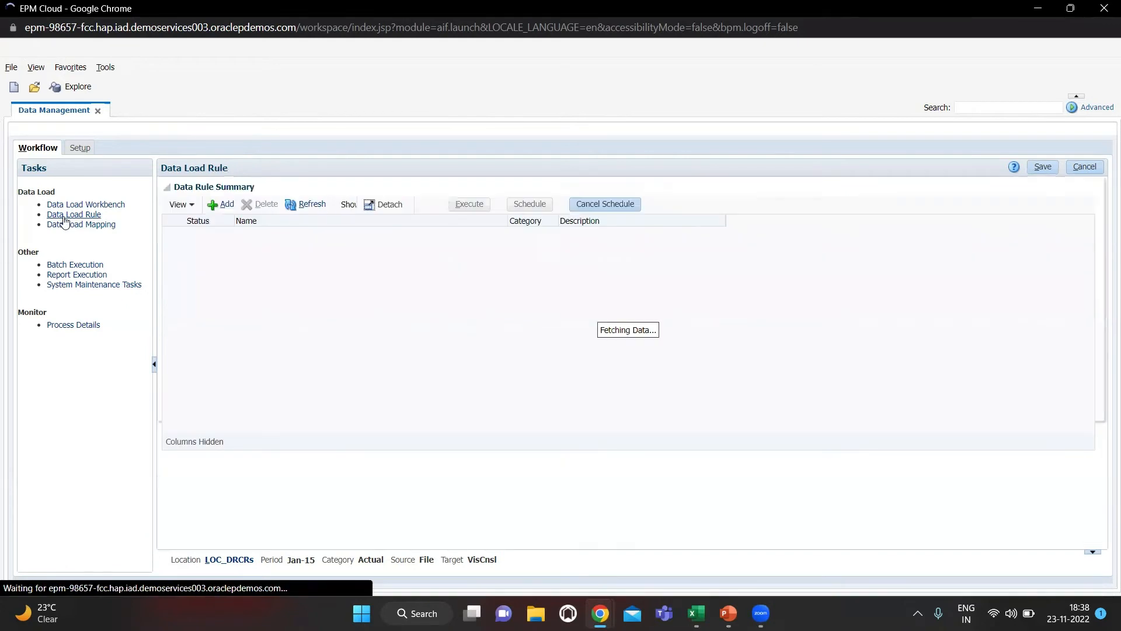
pyautogui.click(219, 204)
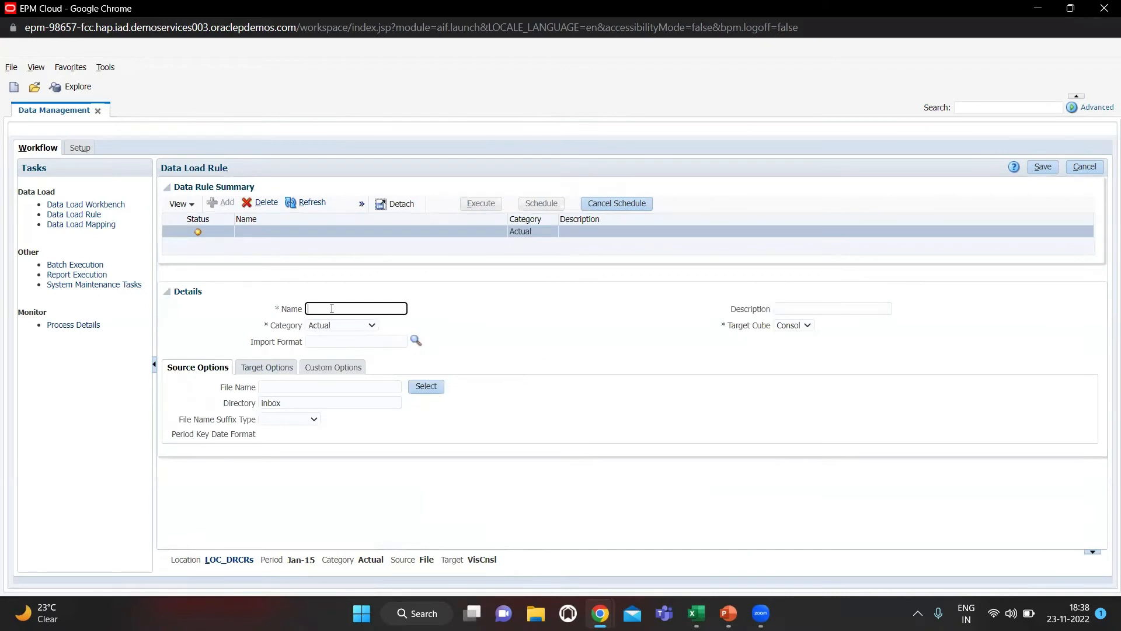
pyautogui.write('Dlr_DRCRs')
pyautogui.click(413, 342)
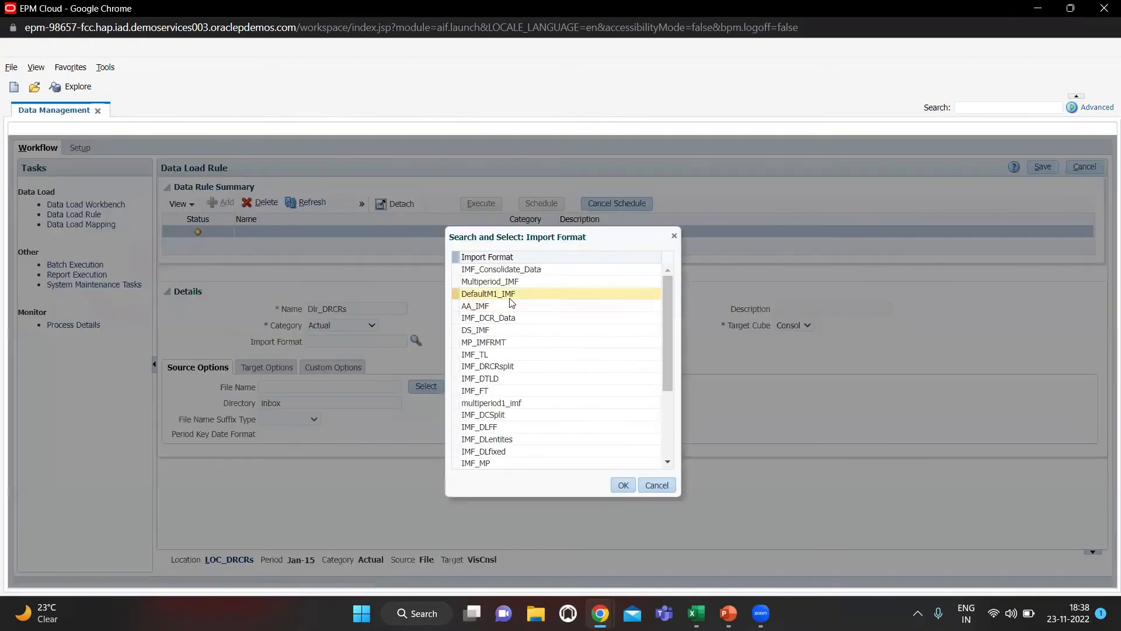
pyautogui.scroll(-3, 523, 378)
pyautogui.scroll(-3, 522, 380)
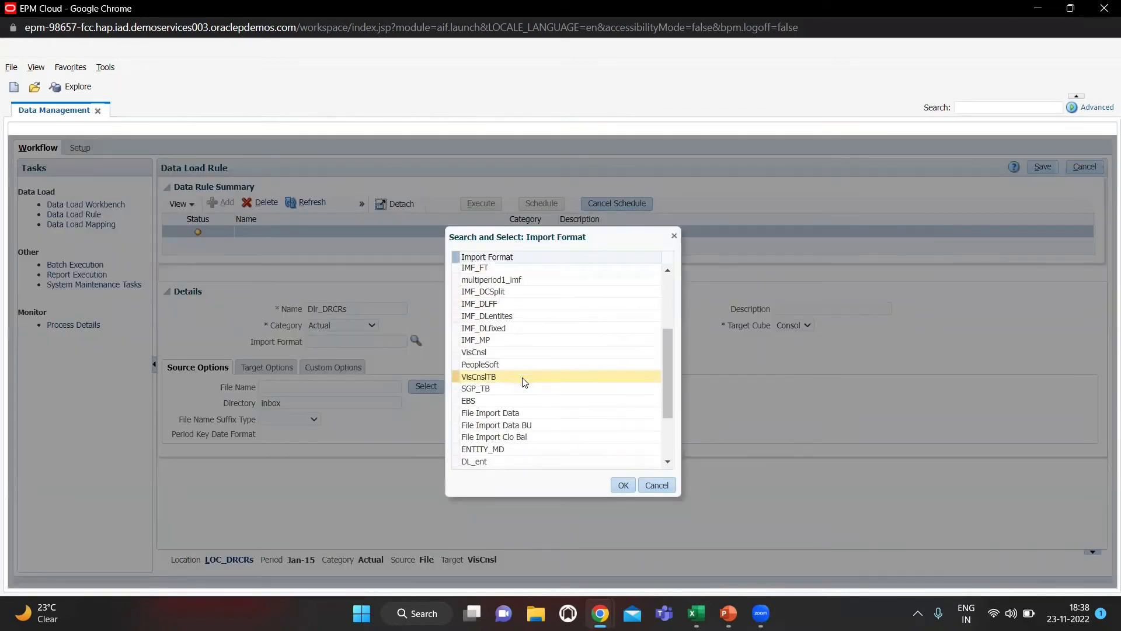
pyautogui.scroll(3, 523, 378)
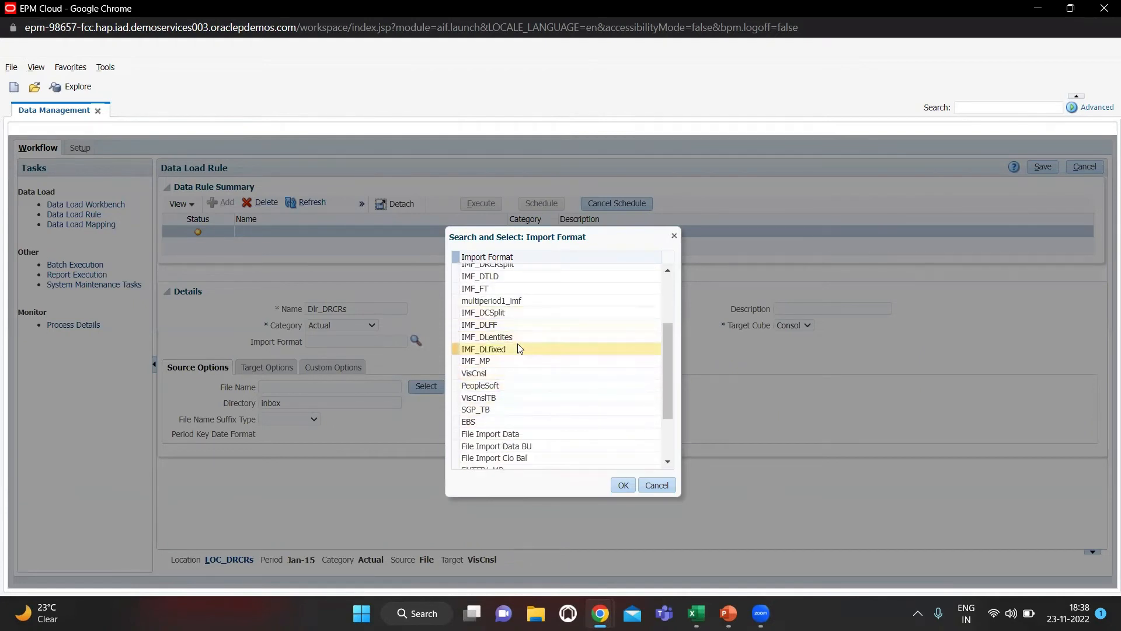
pyautogui.scroll(3, 526, 327)
pyautogui.click(531, 299)
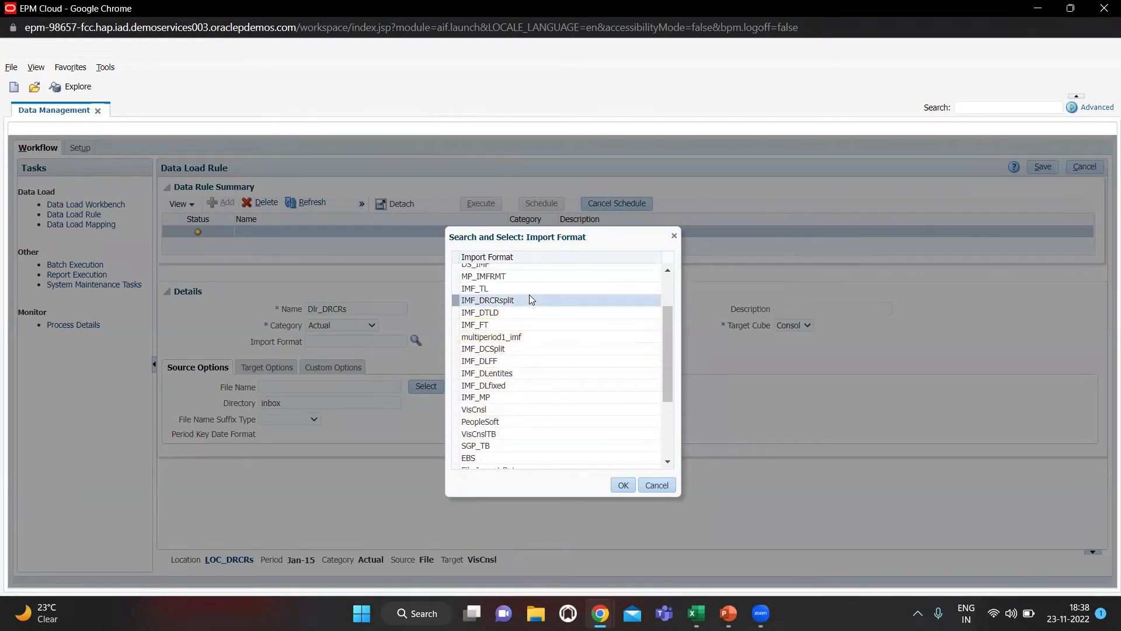
pyautogui.click(620, 487)
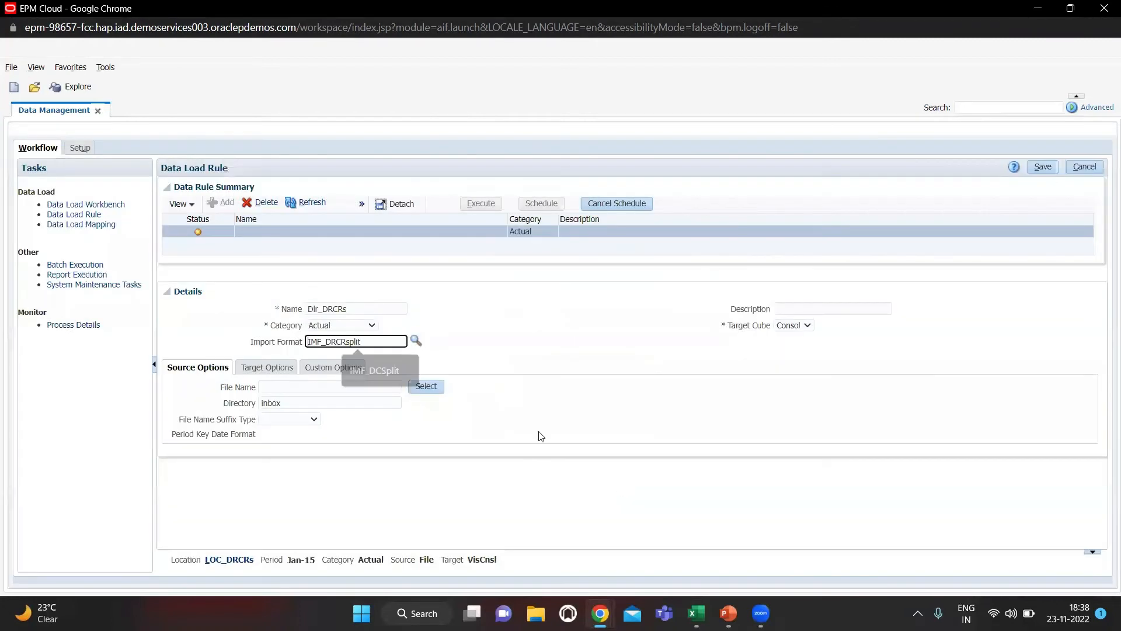
# Upload DRCR.csv from the DM CSV FILES folder, select it as the rule's source file and save the rule
pyautogui.click(420, 386)
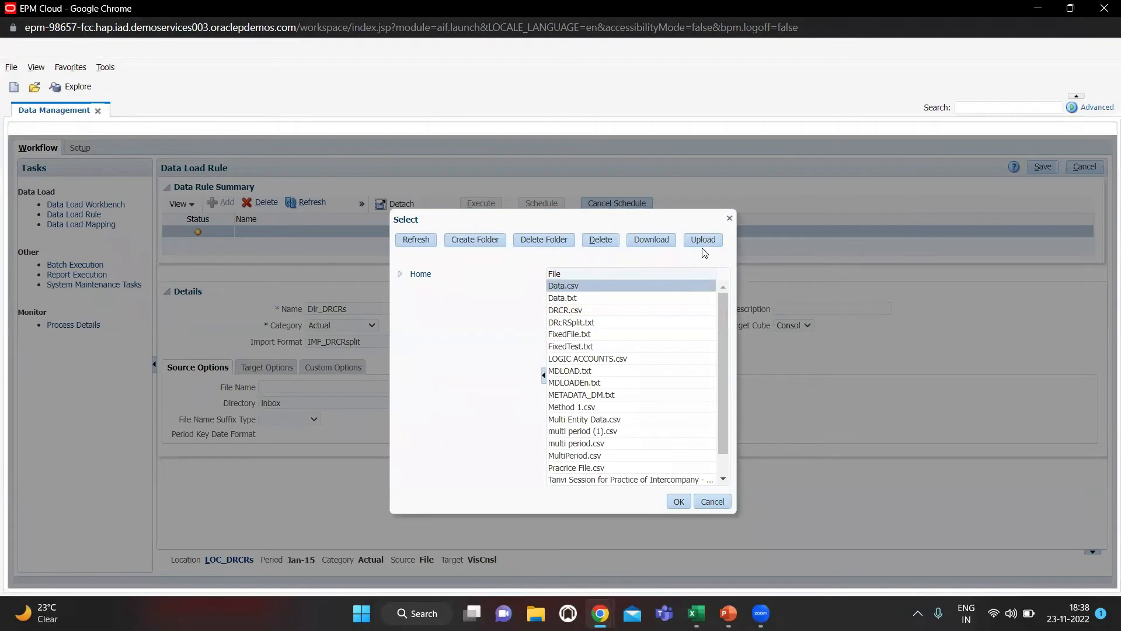
pyautogui.click(701, 242)
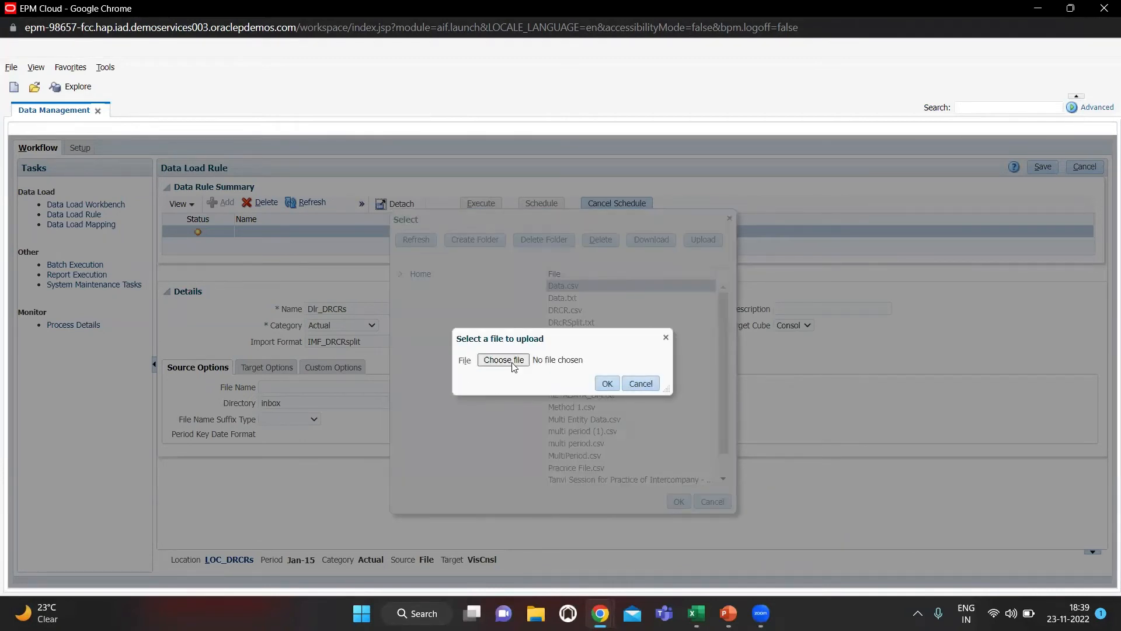
pyautogui.click(512, 363)
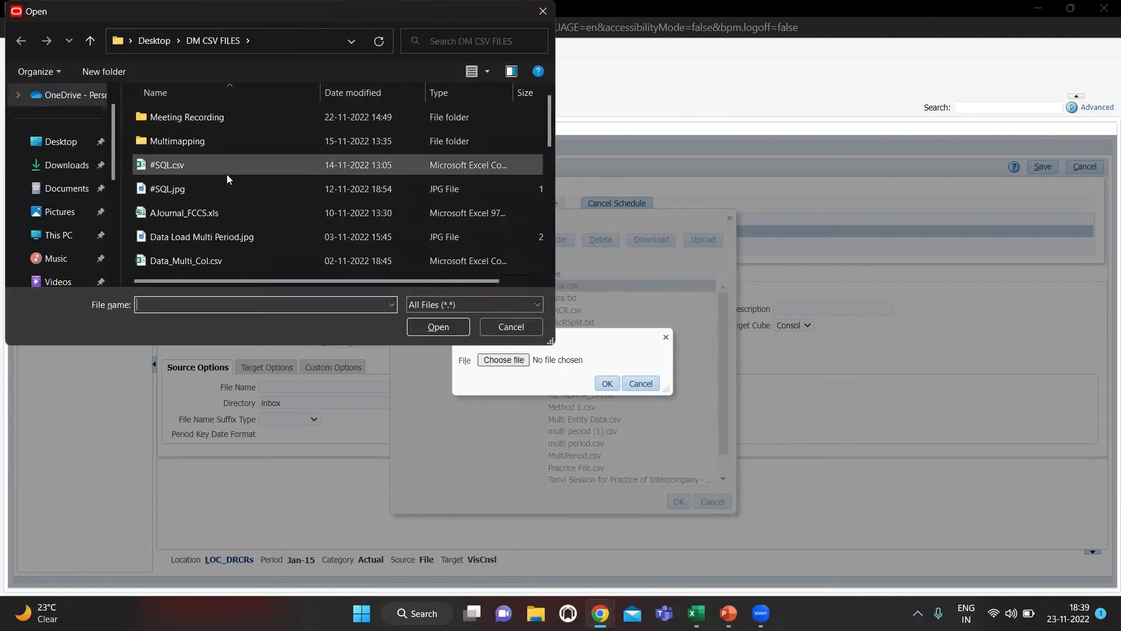
pyautogui.scroll(-6, 223, 211)
pyautogui.scroll(2, 223, 215)
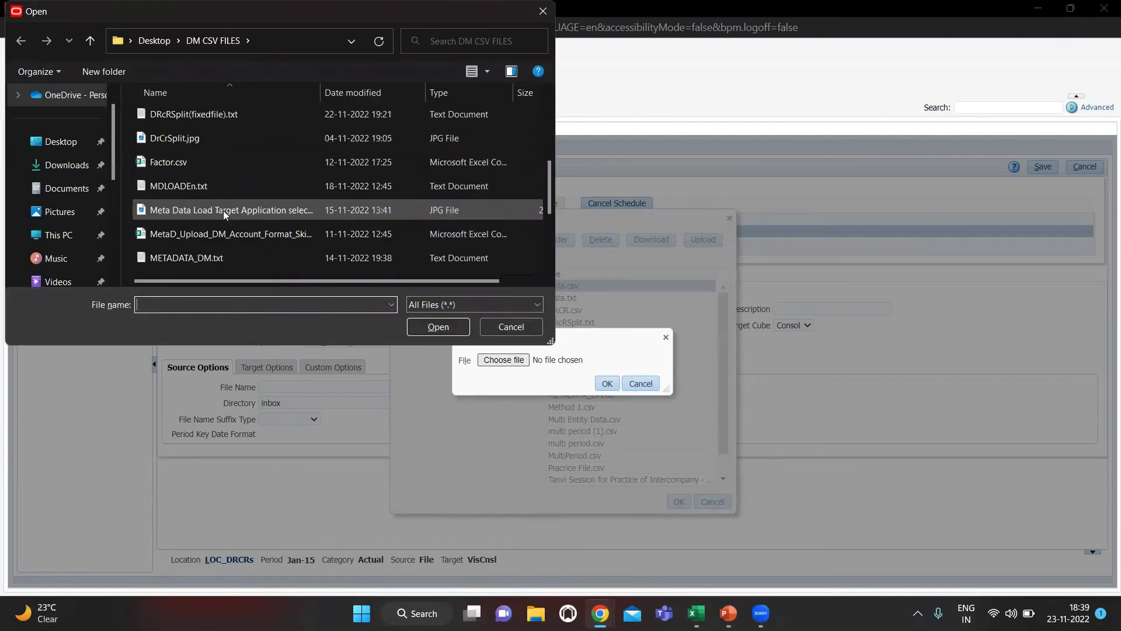
pyautogui.scroll(1, 223, 210)
pyautogui.click(218, 161)
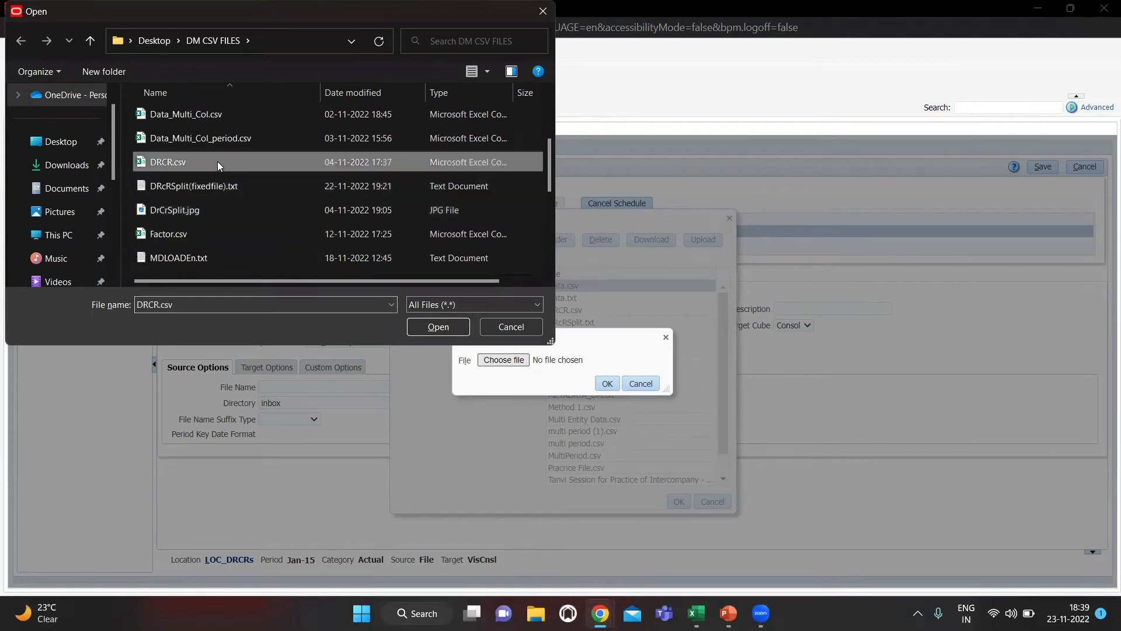
pyautogui.click(440, 327)
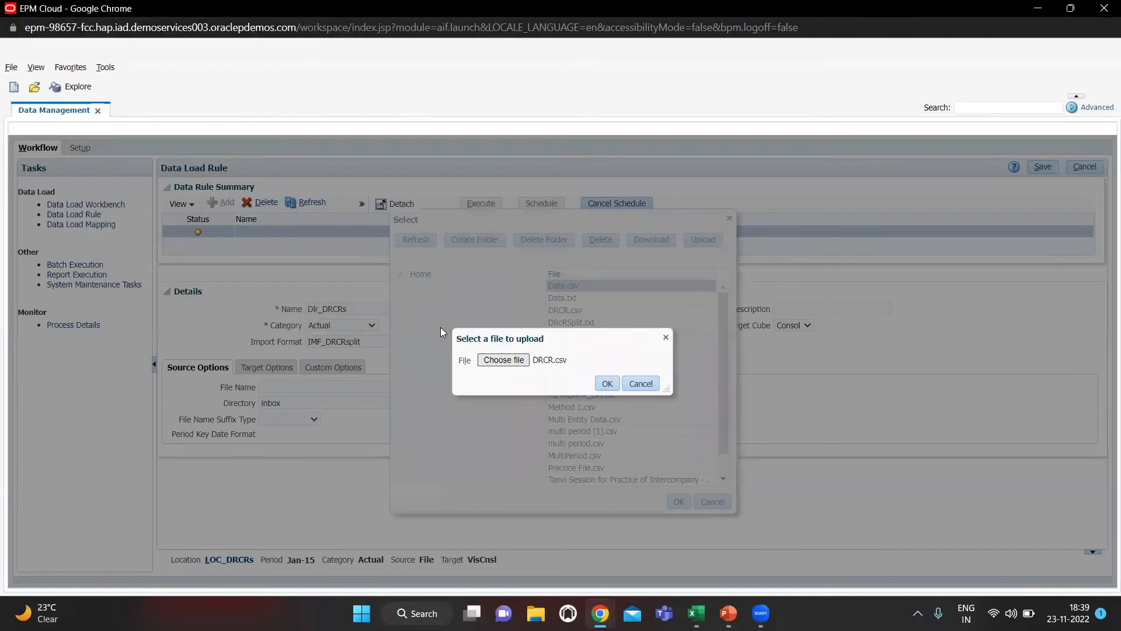
pyautogui.click(610, 386)
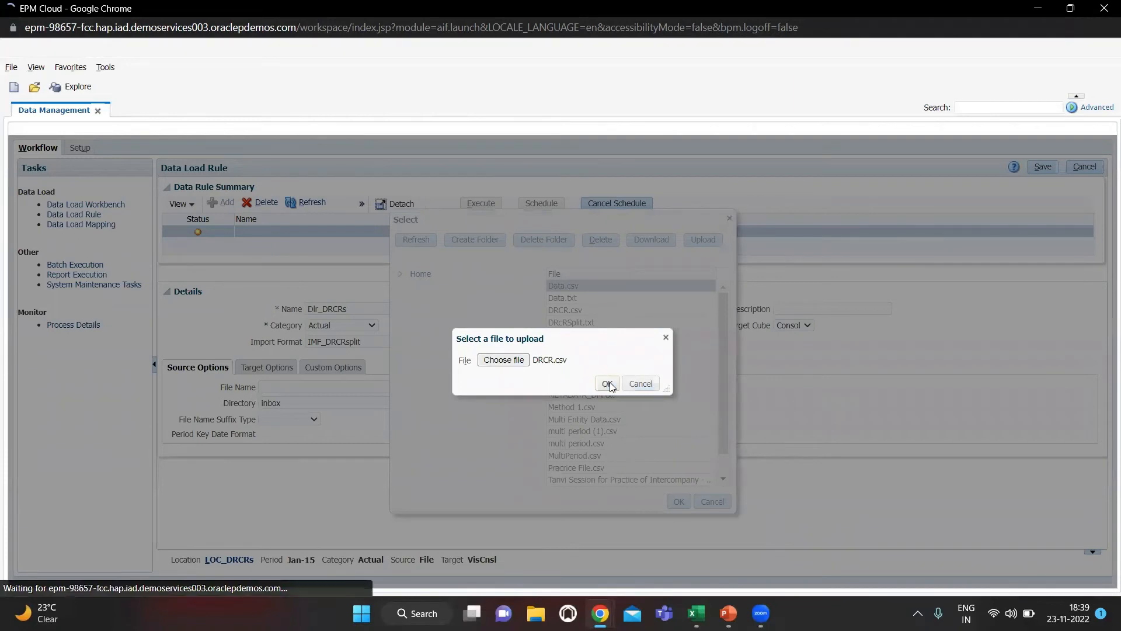
pyautogui.click(633, 310)
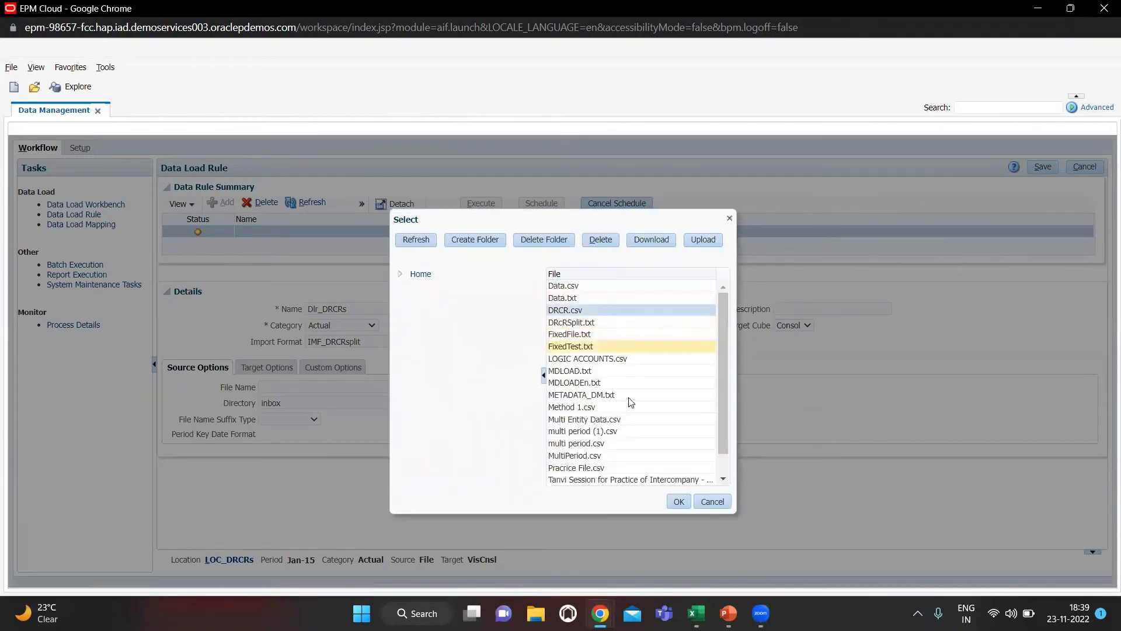
pyautogui.click(678, 501)
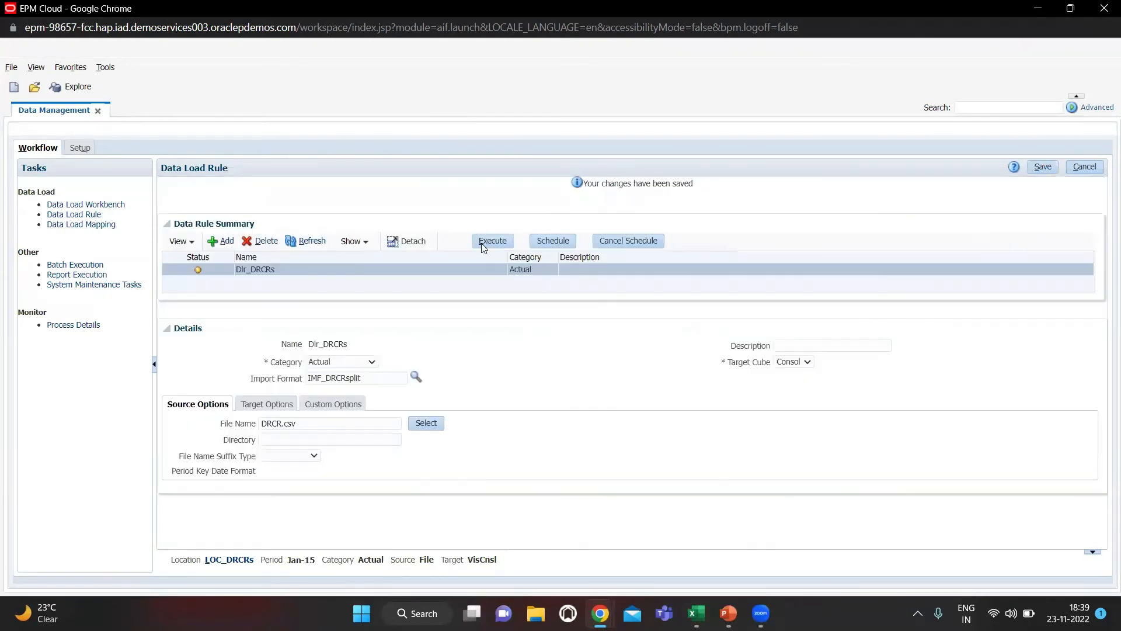
# Execute the Dlr_DRCRs rule for Jan-15 with import from source, export to target and export mode Replace
pyautogui.click(484, 239)
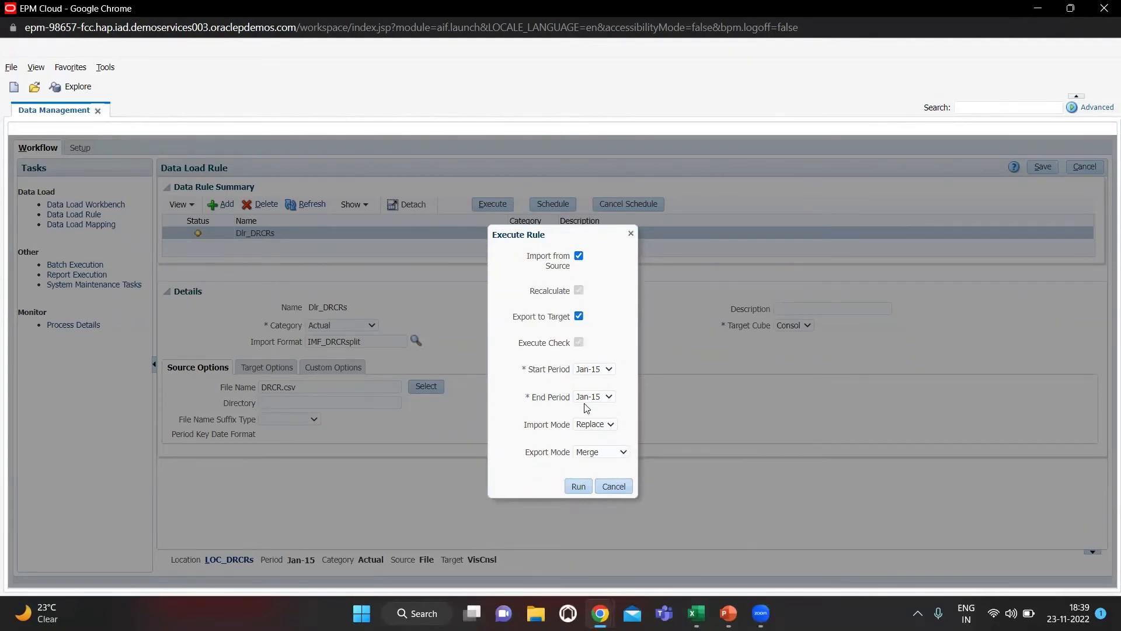
pyautogui.click(590, 454)
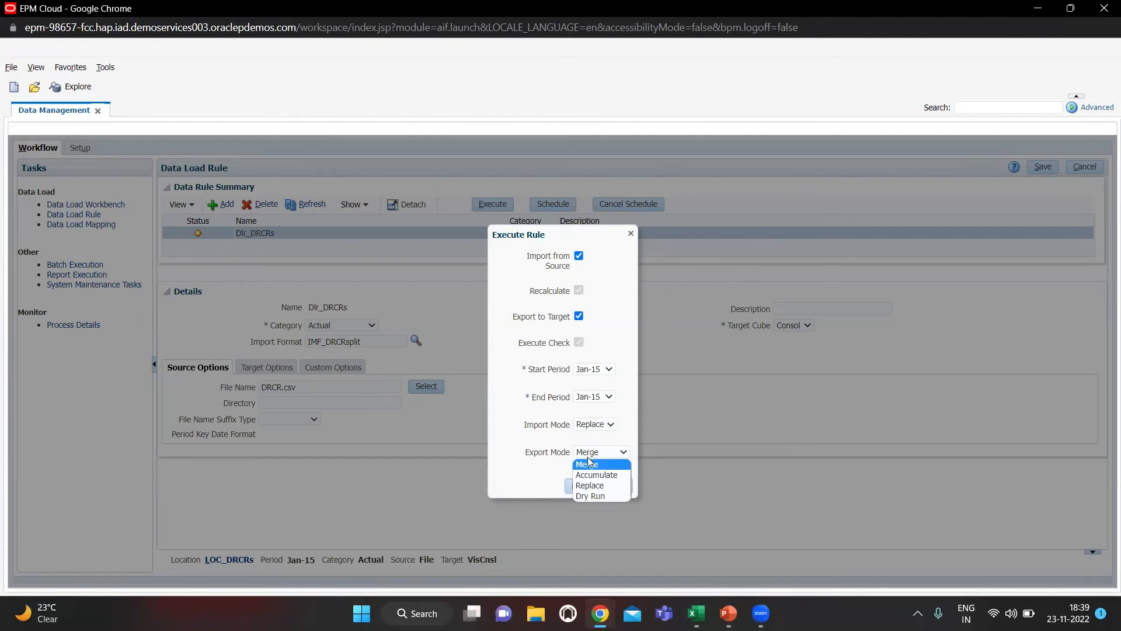
pyautogui.click(591, 487)
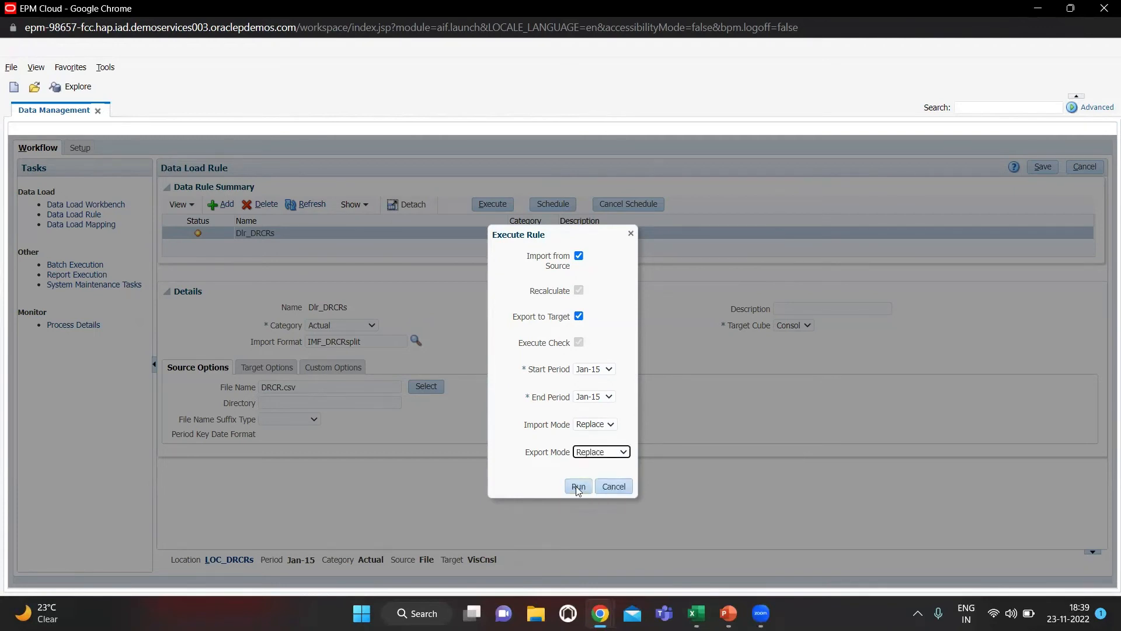
pyautogui.click(578, 488)
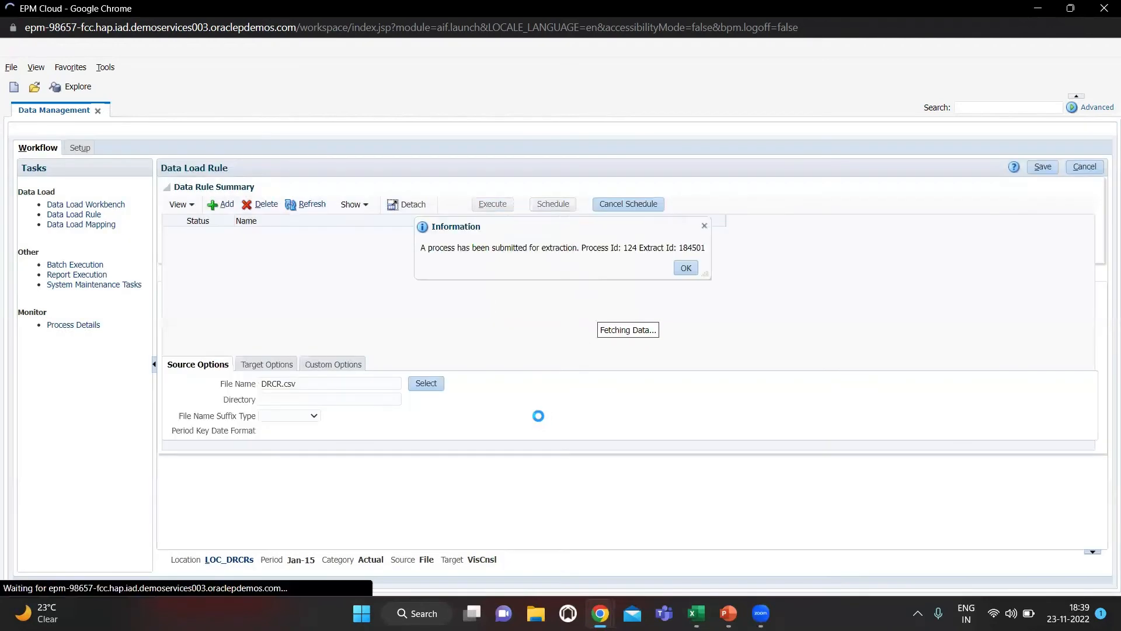
pyautogui.click(688, 269)
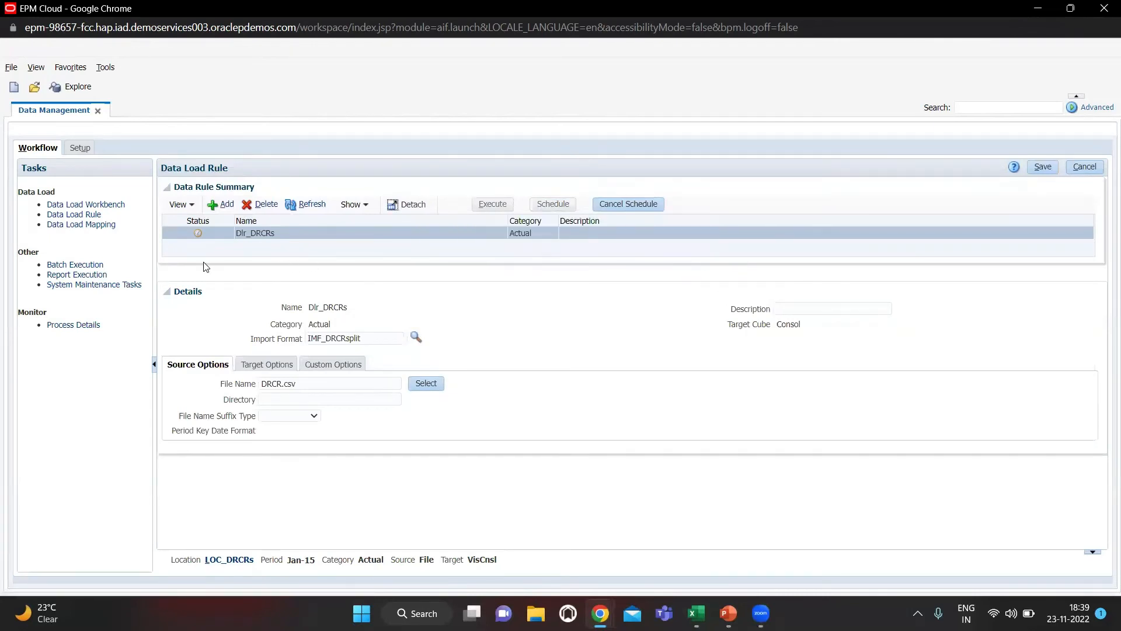
# Refresh the Dlr_DRCRs rule's execution status, checking the load stages in Data Load Workbench in between
pyautogui.click(305, 206)
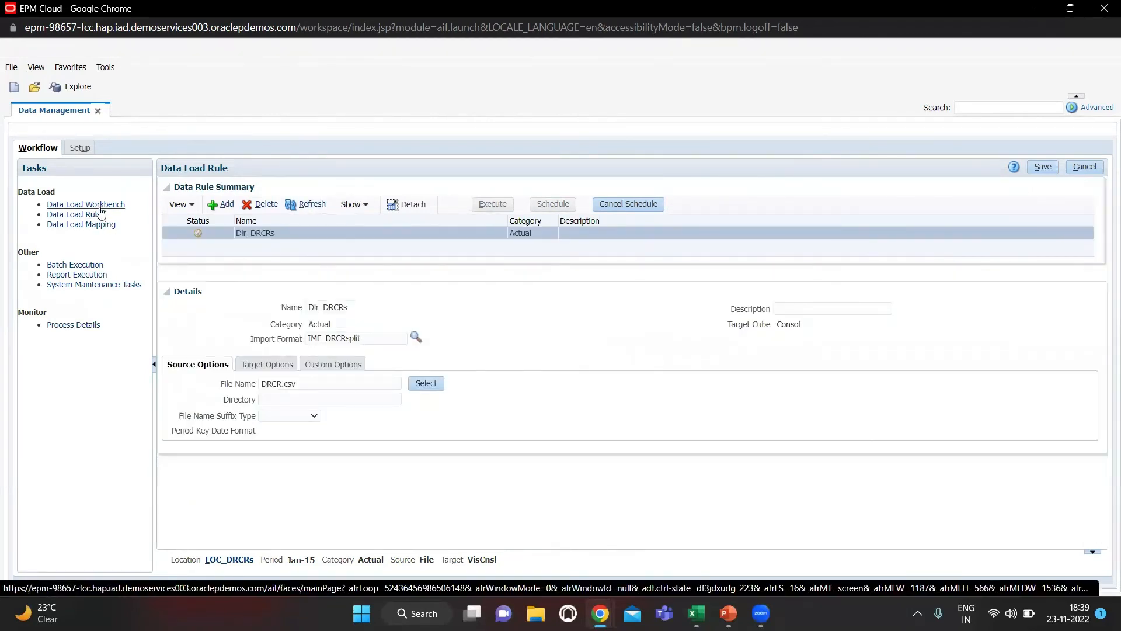
pyautogui.click(100, 204)
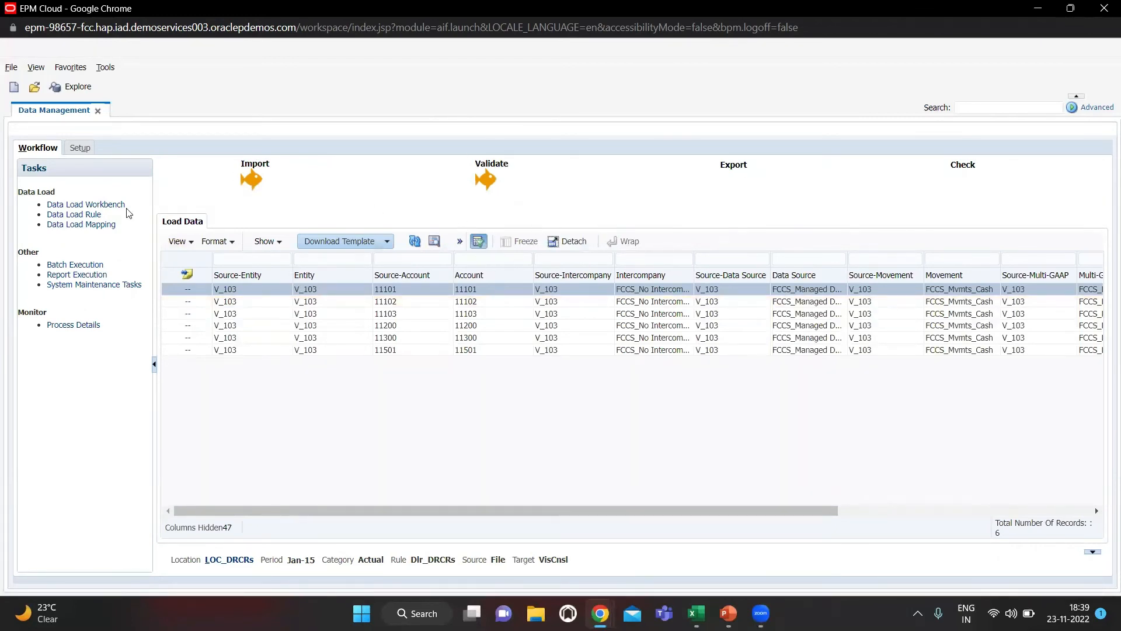
pyautogui.click(76, 214)
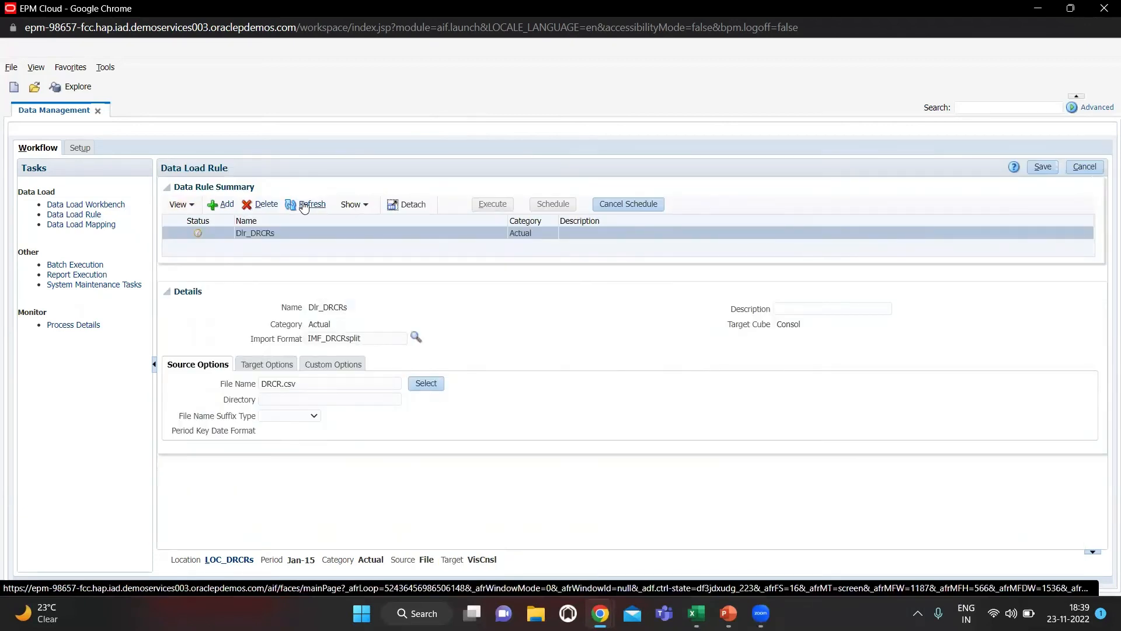
pyautogui.click(303, 205)
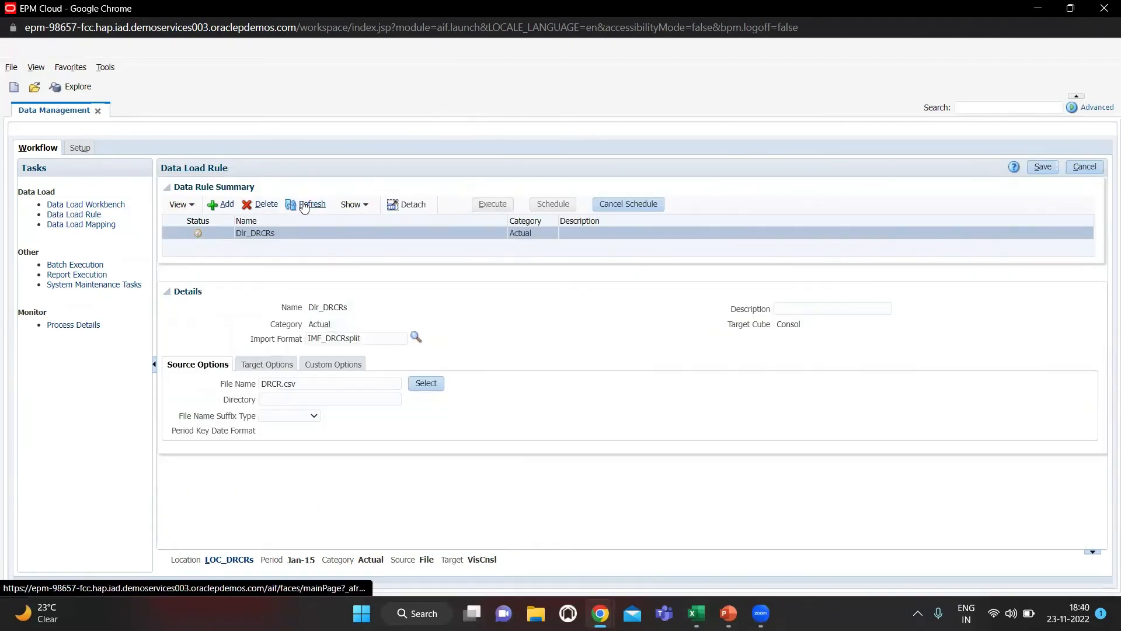
pyautogui.click(305, 206)
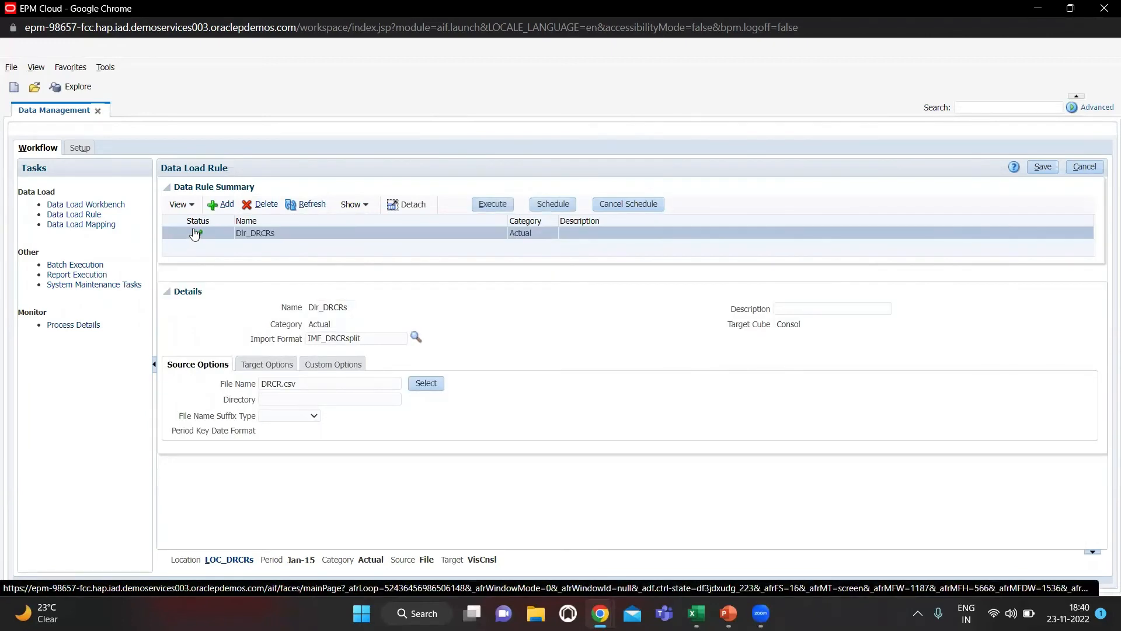
# Examine the loaded records in Data Load Workbench, including the Product, Amount and Source Amount columns
pyautogui.click(83, 204)
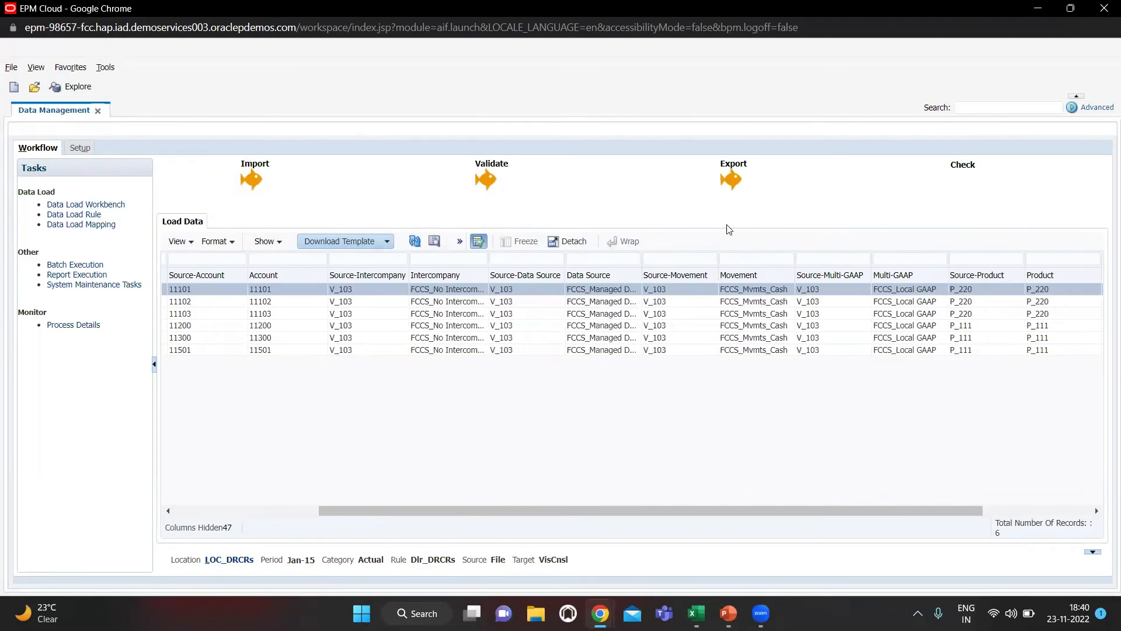
pyautogui.hscroll(3, 678, 383)
pyautogui.hscroll(1, 683, 386)
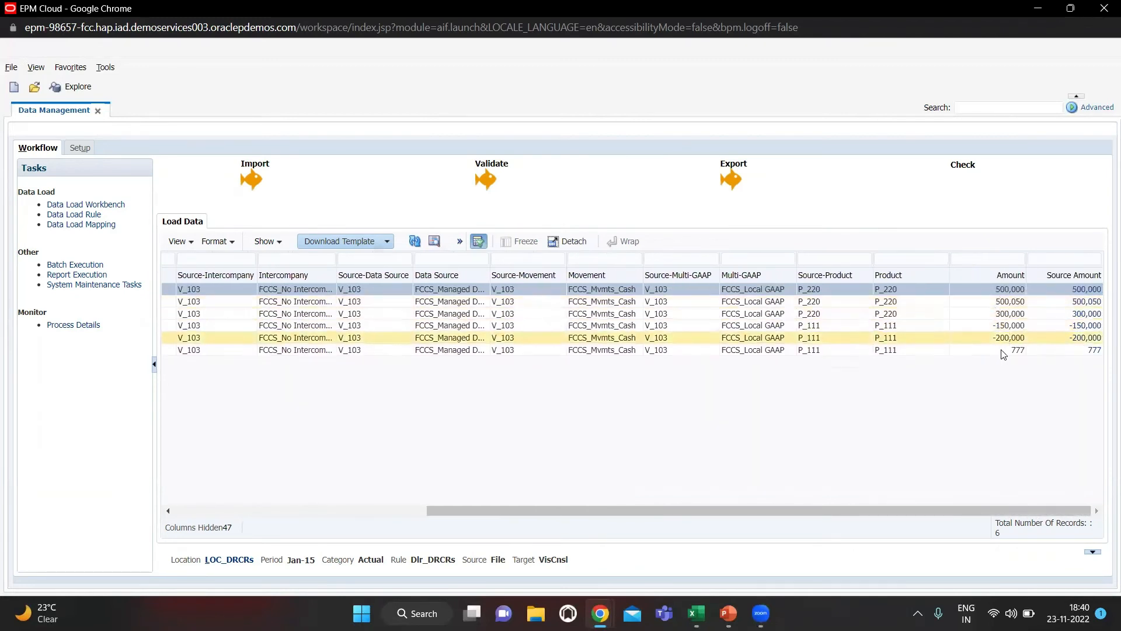
# Compare the CR amounts in DRCR.csv with the loaded amounts in Data Load Workbench
pyautogui.hotkey('alt', 'Tab')
pyautogui.hotkey('alt', 'Tab')
pyautogui.hotkey('alt', 'Tab')
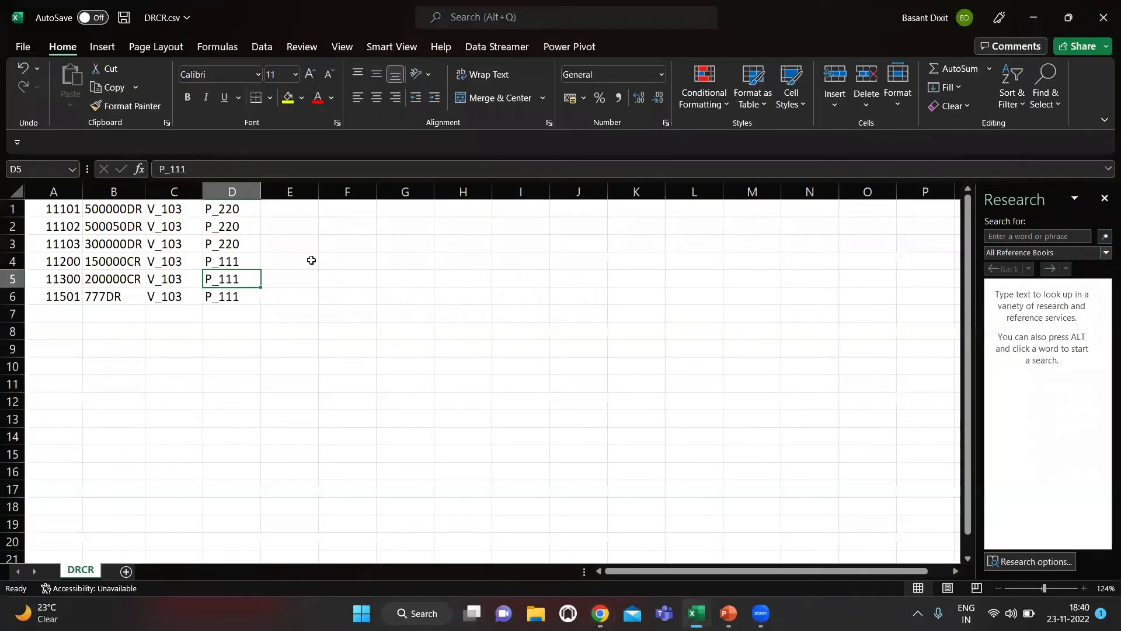
pyautogui.click(121, 263)
pyautogui.hotkey('shift', 'Down')
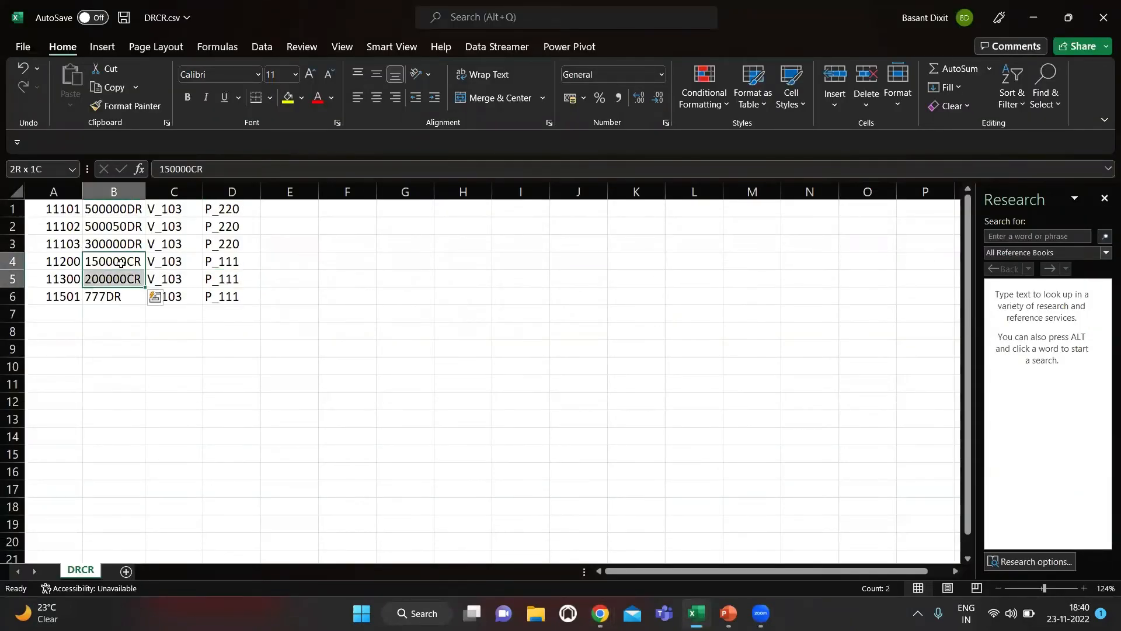
pyautogui.hotkey('ctrl', 'c')
pyautogui.hotkey('alt', 'Tab')
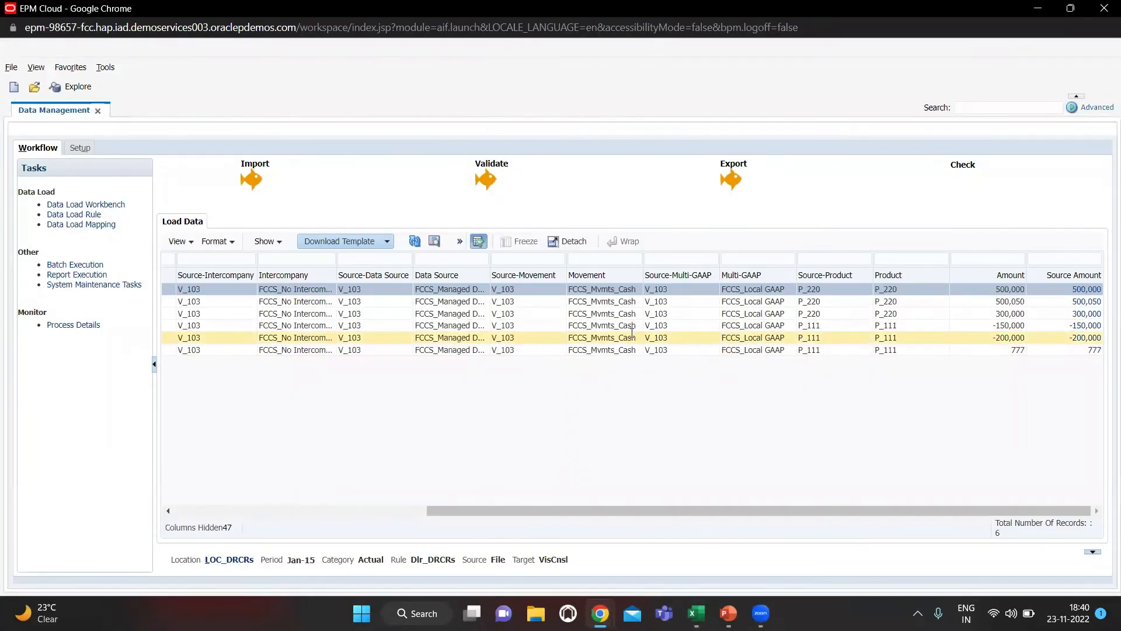
pyautogui.hscroll(-3, 632, 332)
pyautogui.hotkey('alt', 'Tab')
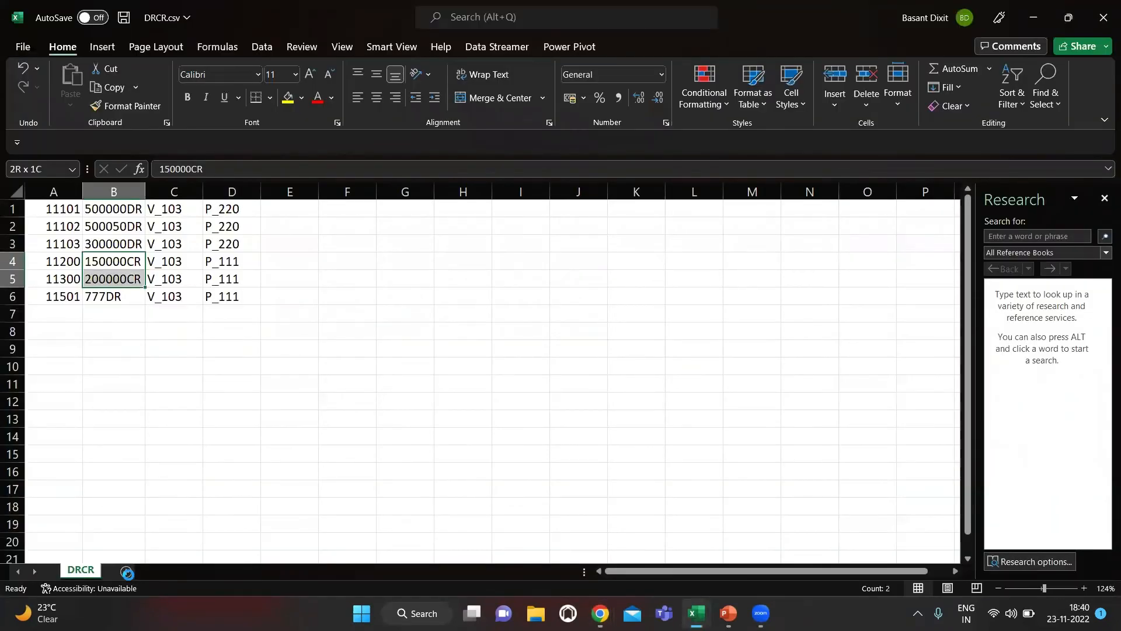
# Add a new worksheet in the DRCR.csv workbook, connect it to FCCS_VisDX through Smart View and retrieve an ad hoc grid
pyautogui.click(127, 571)
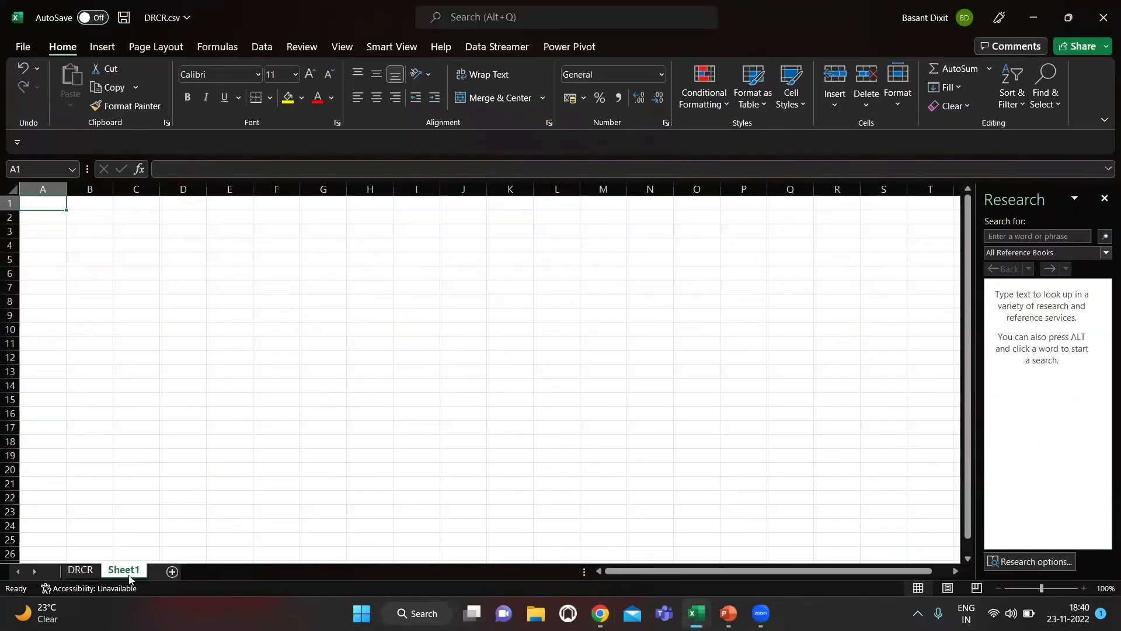
pyautogui.click(383, 49)
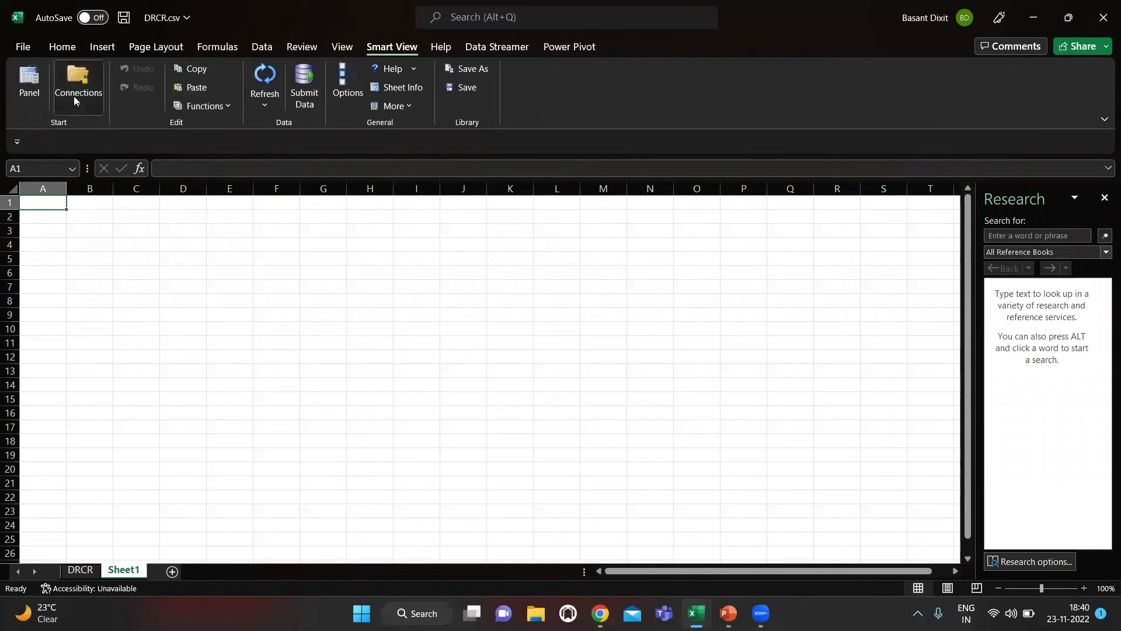
pyautogui.click(73, 96)
pyautogui.moveTo(129, 214)
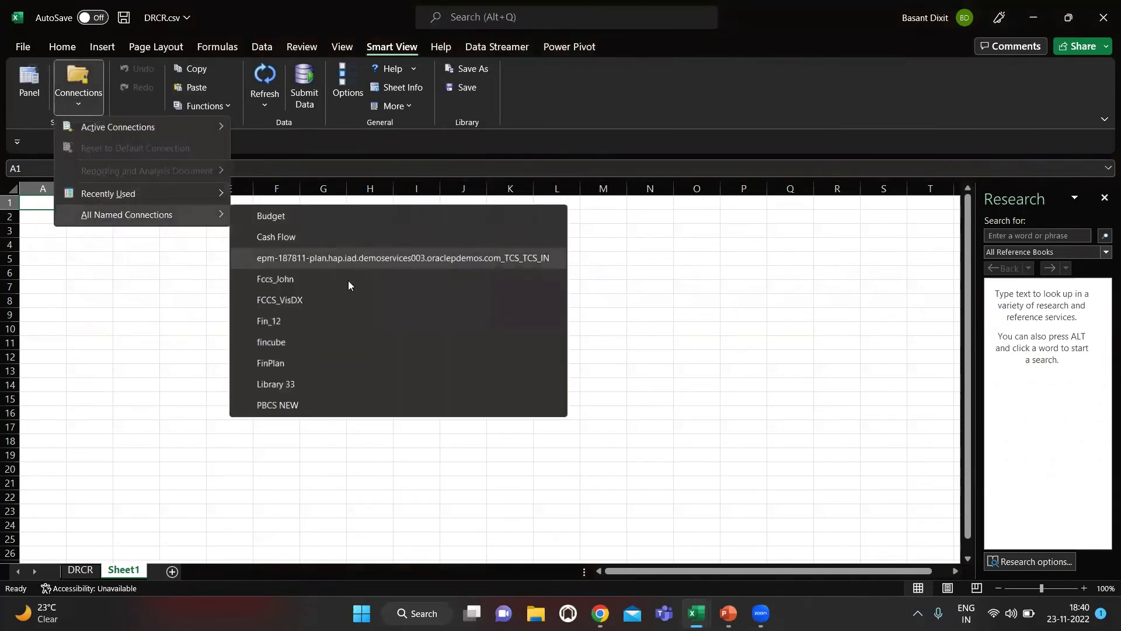
pyautogui.click(337, 299)
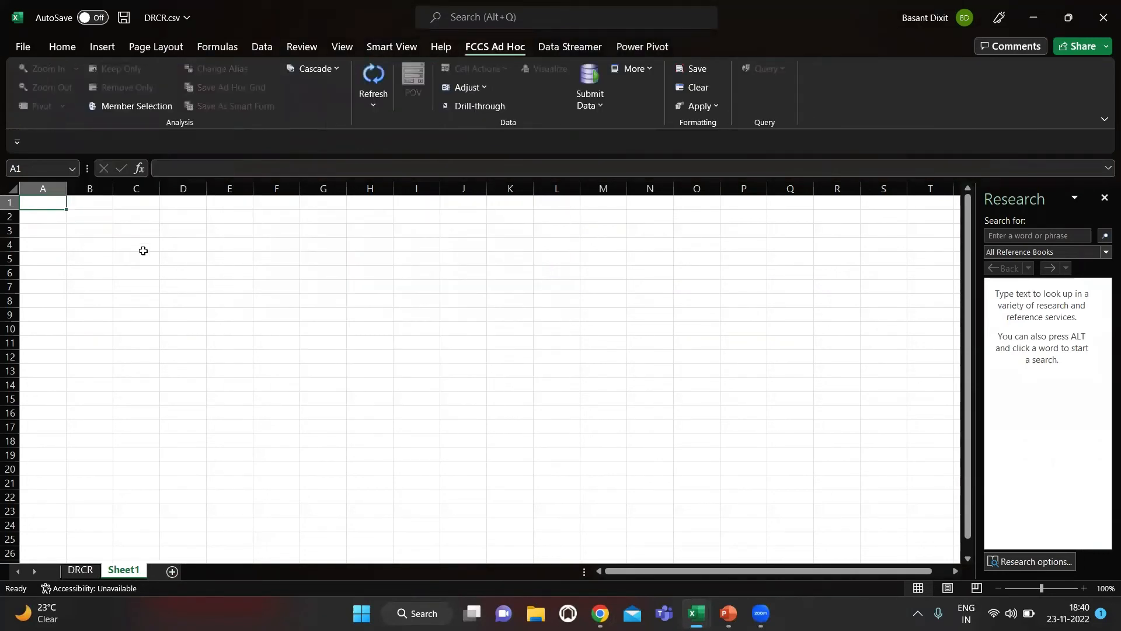
pyautogui.click(366, 77)
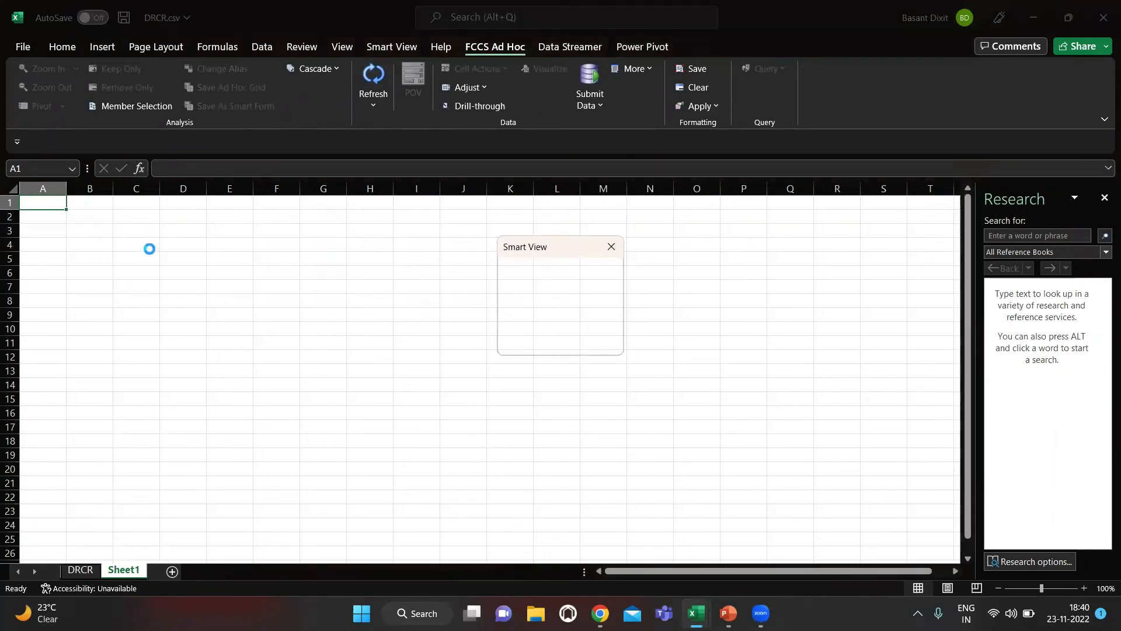
pyautogui.click(552, 291)
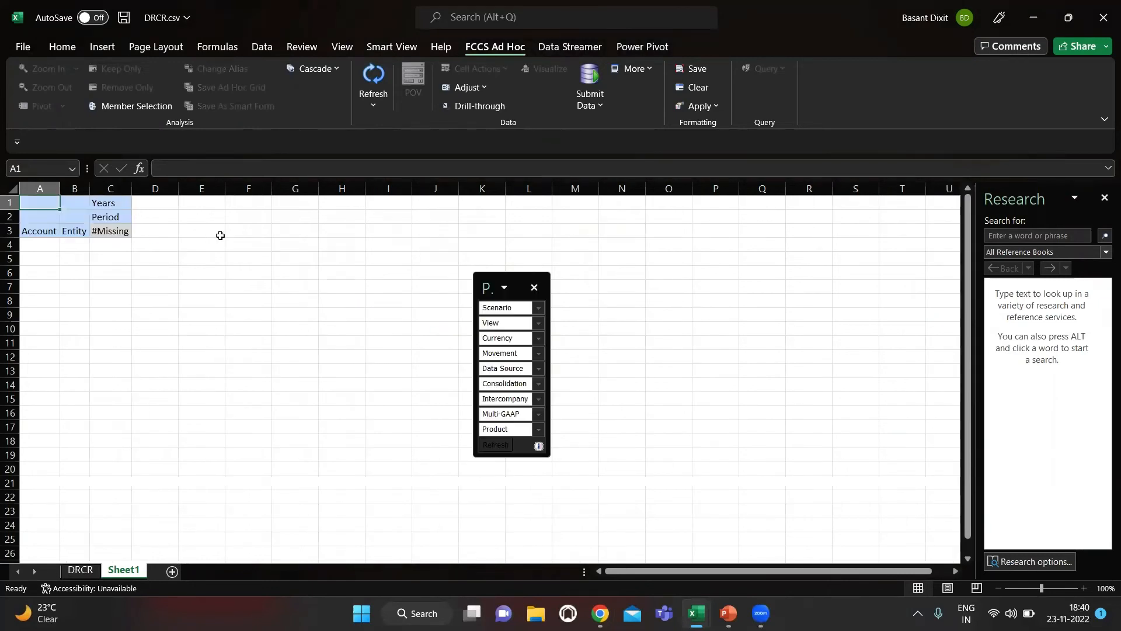
# Set the POV's Scenario to Actual, View to Periodic, Currency to Entity Currency and Movement to Changes In cash
pyautogui.click(520, 307)
pyautogui.write('Ac')
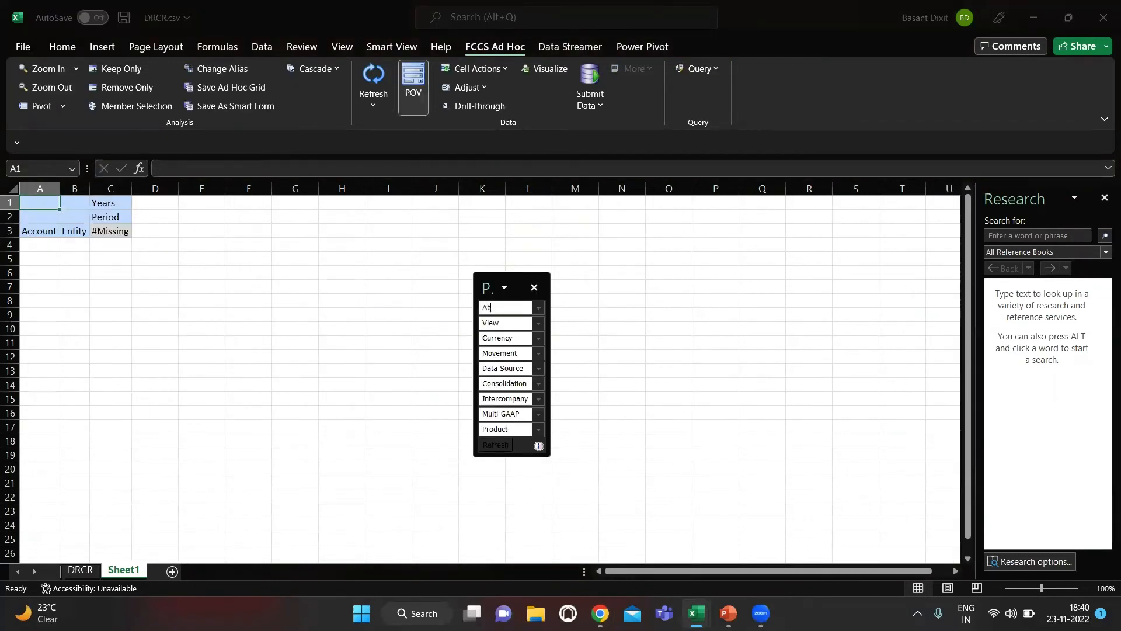
pyautogui.write('tual')
pyautogui.press('Tab')
pyautogui.write('Pe')
pyautogui.press('Tab')
pyautogui.press('Home')
pyautogui.write('Entity')
pyautogui.press('Tab')
pyautogui.write('Chan')
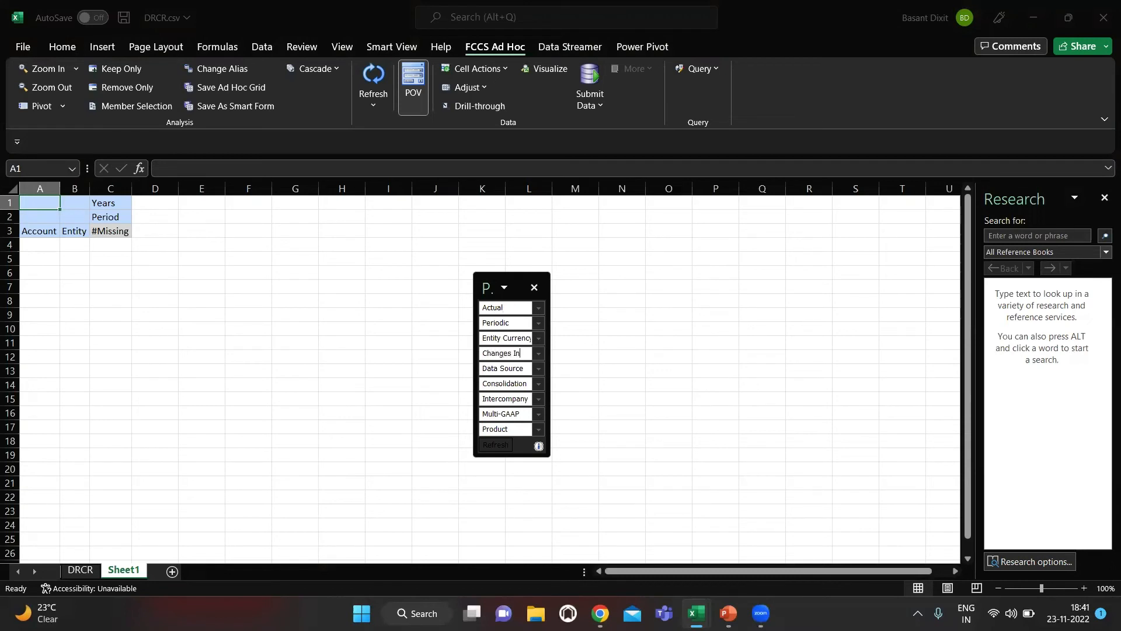
pyautogui.write('ges In cash')
pyautogui.press('Tab')
# Set the POV's Data Source to Managed Data, Consolidation to Entity Input, Intercompany to No Intercompany and Multi-GAAP to Local GAAP
pyautogui.write('Managed Data')
pyautogui.press('Tab')
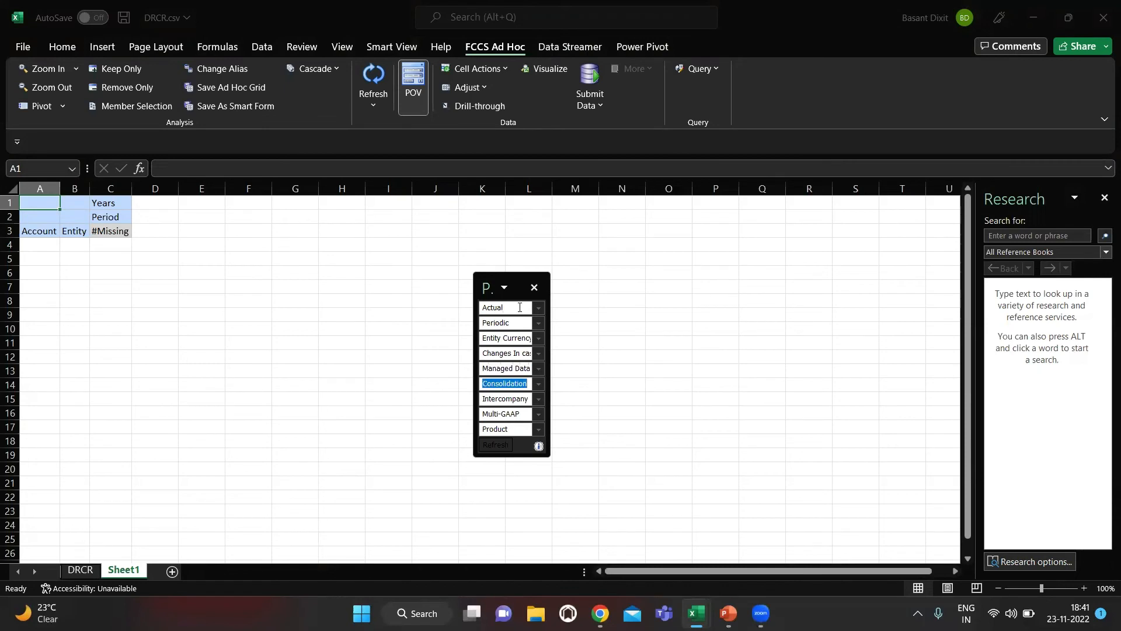
pyautogui.write('Entity INput')
pyautogui.press('Tab')
pyautogui.press('Left')
pyautogui.write('NO')
pyautogui.press('Tab')
pyautogui.press('Left')
pyautogui.hotkey('shift', 'Home')
pyautogui.press('BackSpace')
pyautogui.write('Local')
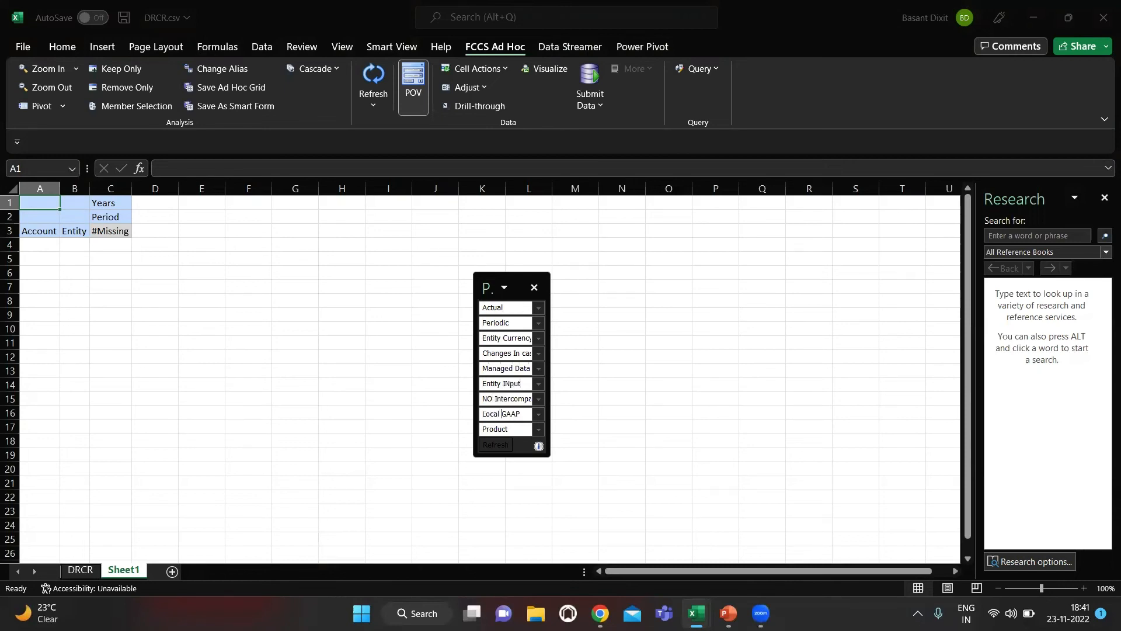
pyautogui.press('Tab')
pyautogui.press('Right')
# Copy the six account codes from the DRCR sheet into Sheet1 starting at cell A3, replacing the Account member
pyautogui.click(38, 233)
pyautogui.hotkey('alt', 'Tab')
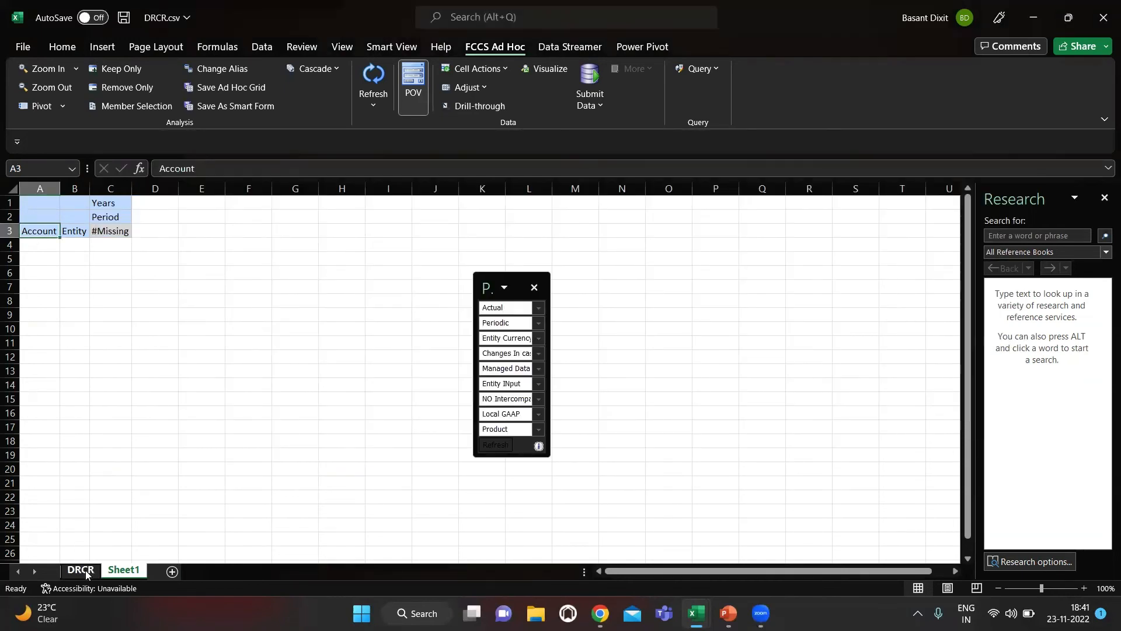
pyautogui.click(81, 569)
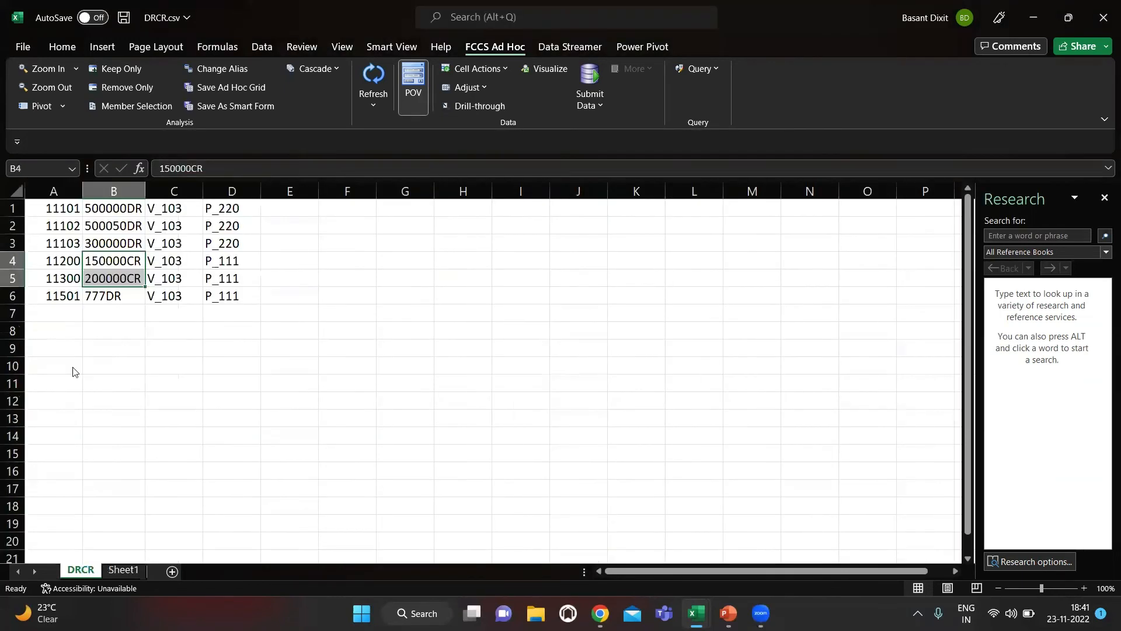
pyautogui.click(51, 208)
pyautogui.hotkey('shift', 'Down')
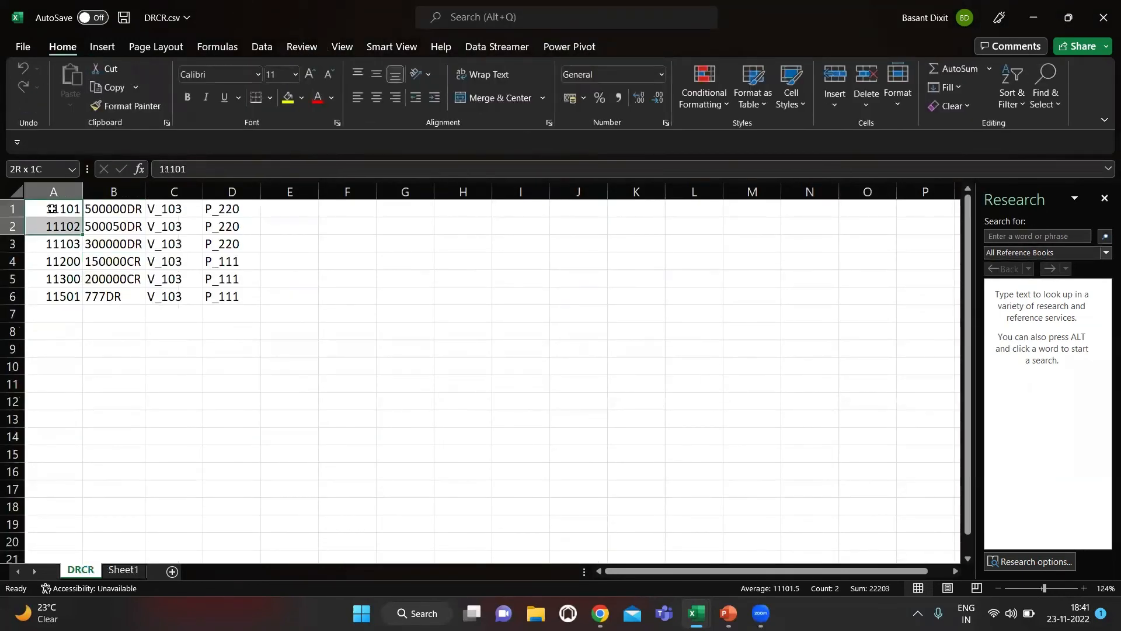
pyautogui.hotkey('ctrl', 'shift', 'Down')
pyautogui.hotkey('ctrl', 'c')
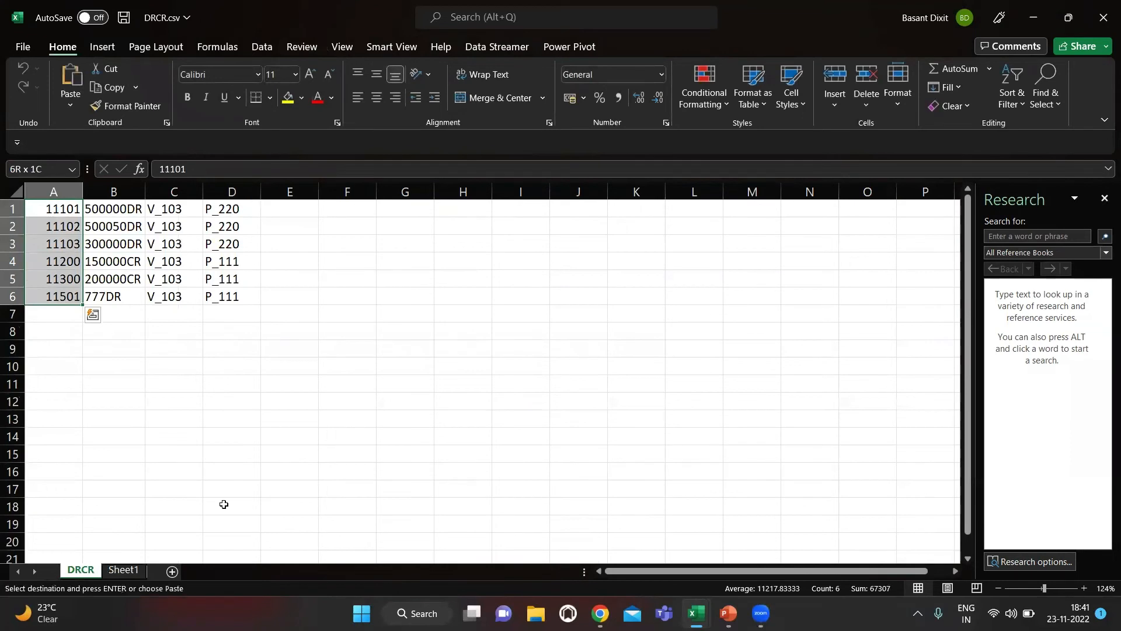
pyautogui.click(105, 570)
pyautogui.hotkey('ctrl', 'v')
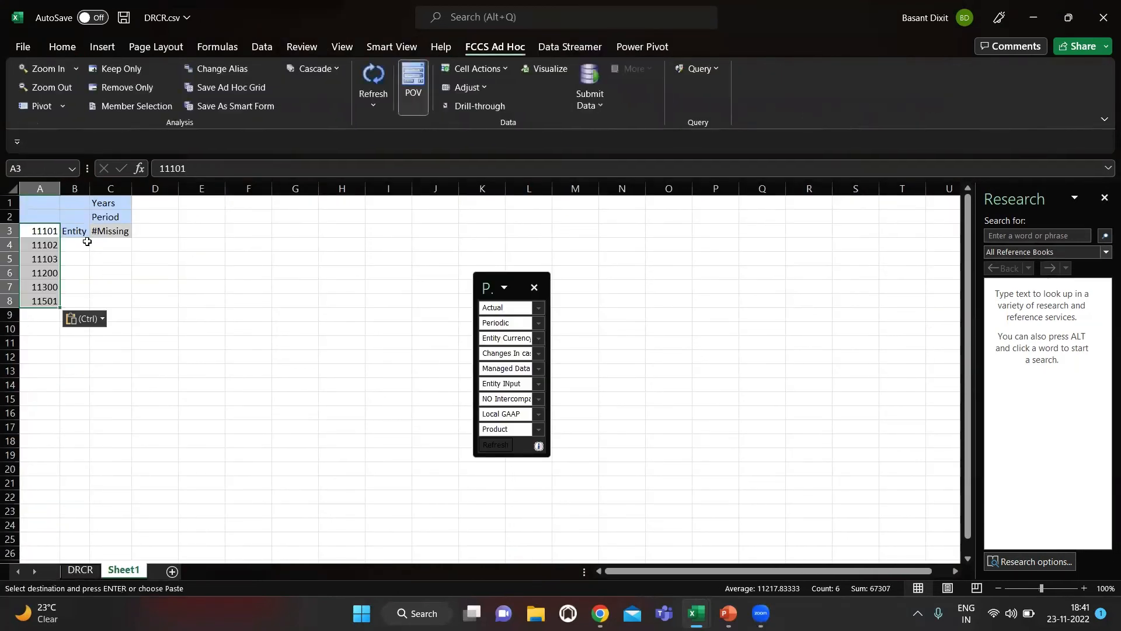
# Copy the V_103 entity values from the DRCR sheet into Sheet1 starting at cell B3, replacing the Entity member
pyautogui.click(84, 572)
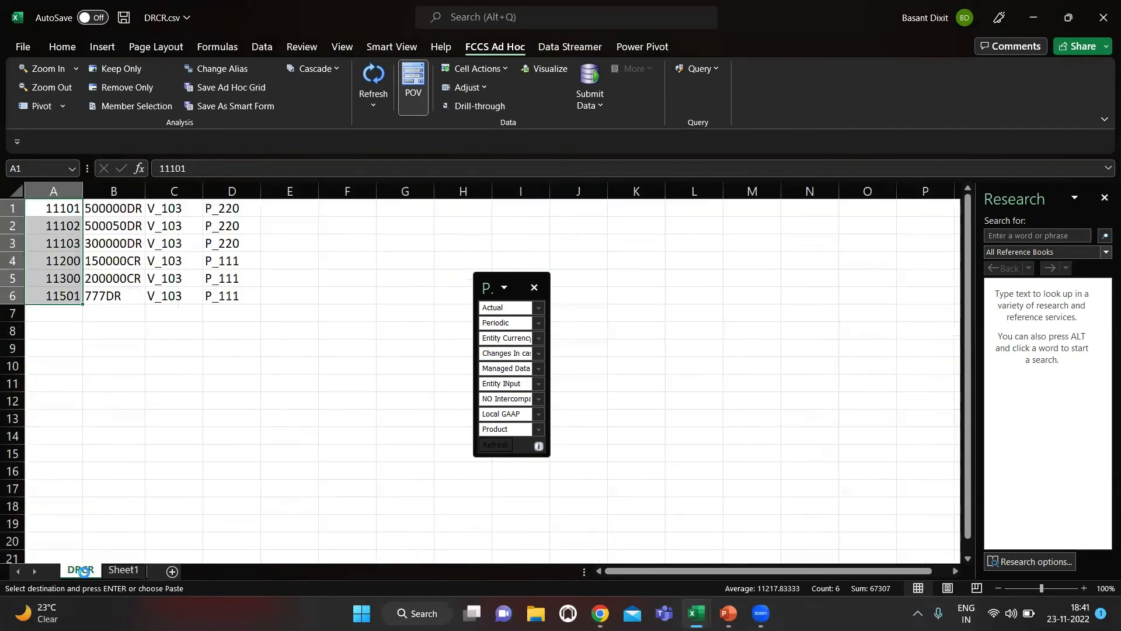
pyautogui.click(167, 212)
pyautogui.hotkey('ctrl', 'shift', 'Down')
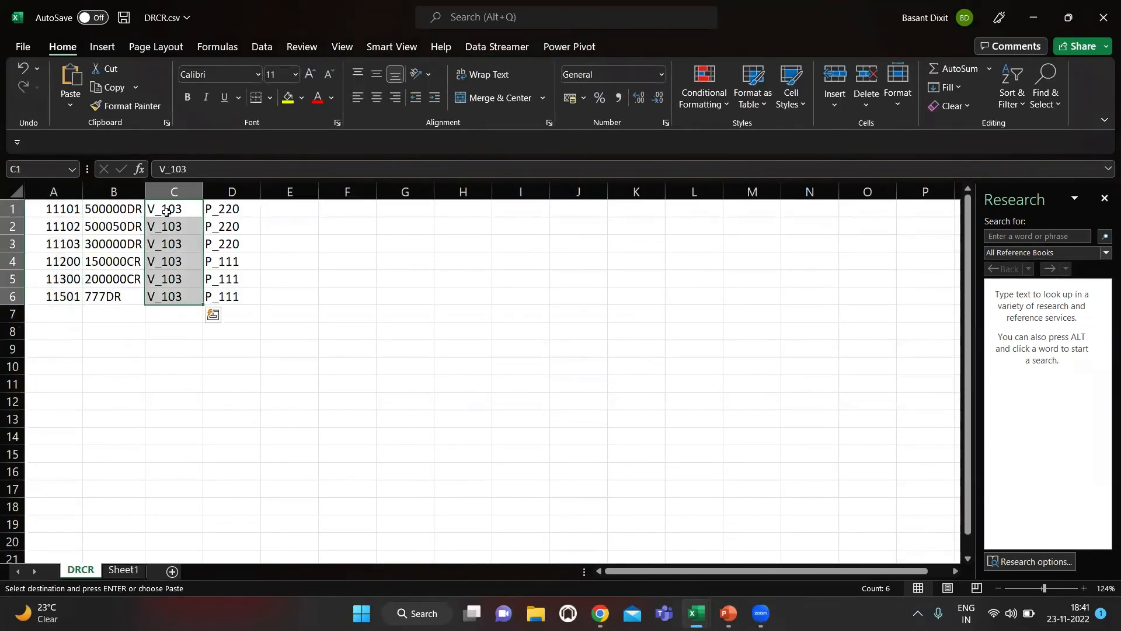
pyautogui.hotkey('alt', 'Tab')
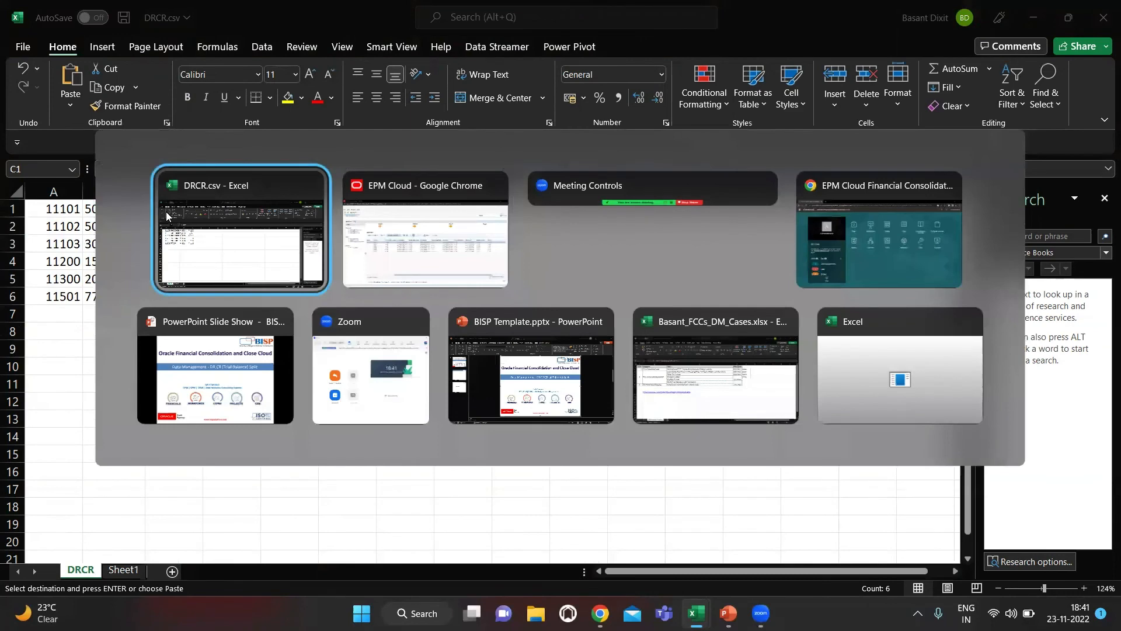
pyautogui.click(167, 216)
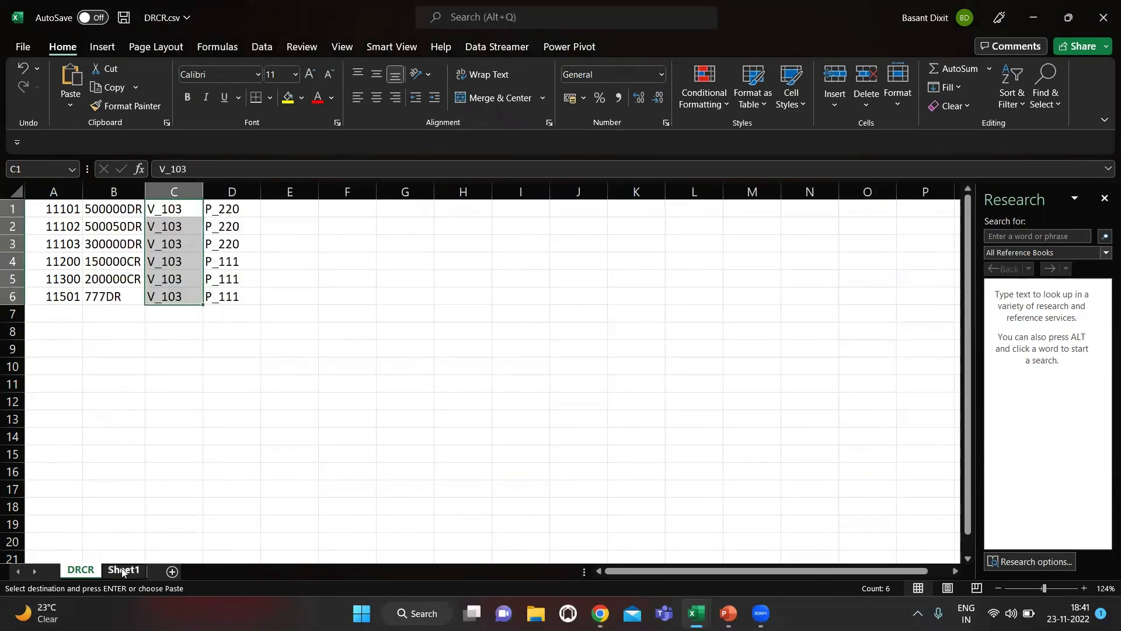
pyautogui.click(124, 570)
pyautogui.click(70, 232)
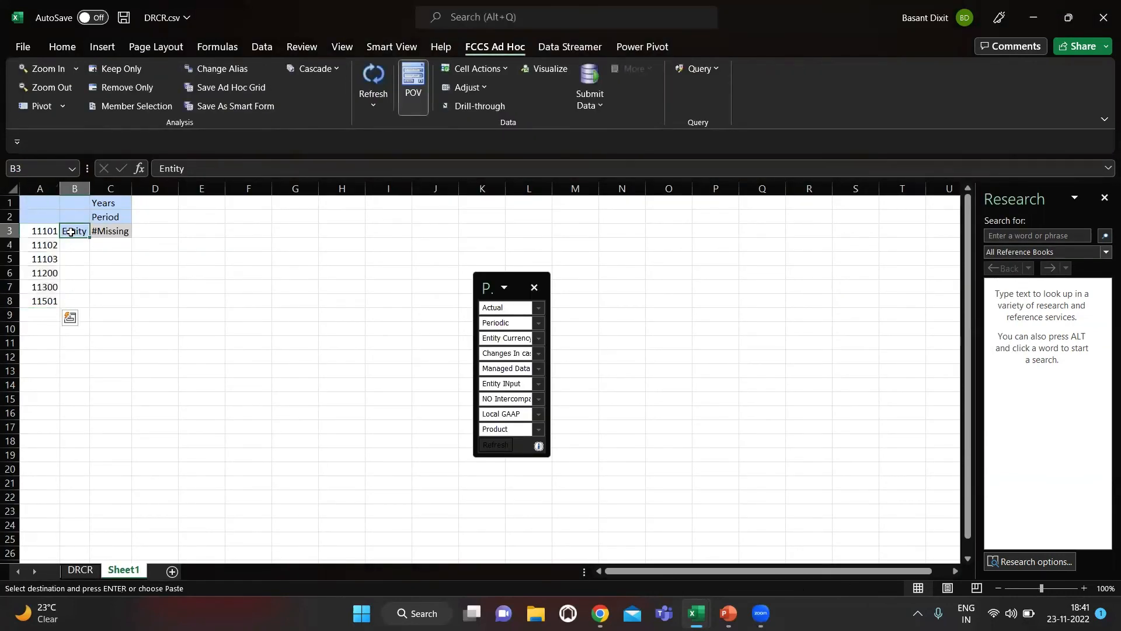
pyautogui.hotkey('ctrl', 'v')
# Replace the grid's Years member with fy15 and Period with Jan, and refresh the ad hoc grid
pyautogui.click(118, 200)
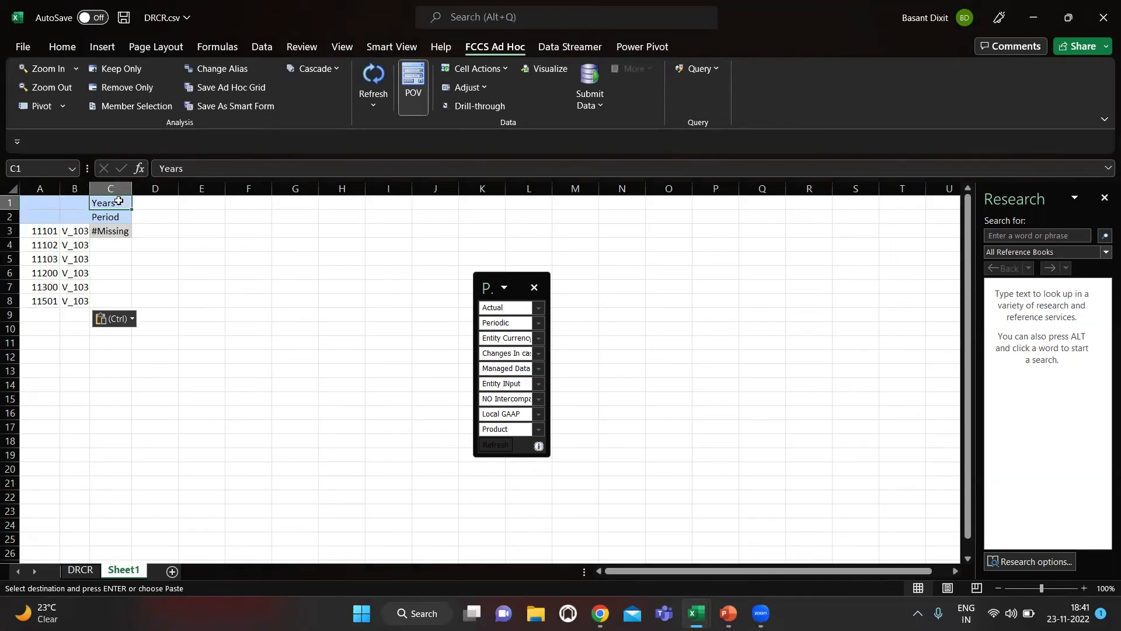
pyautogui.write('fy15')
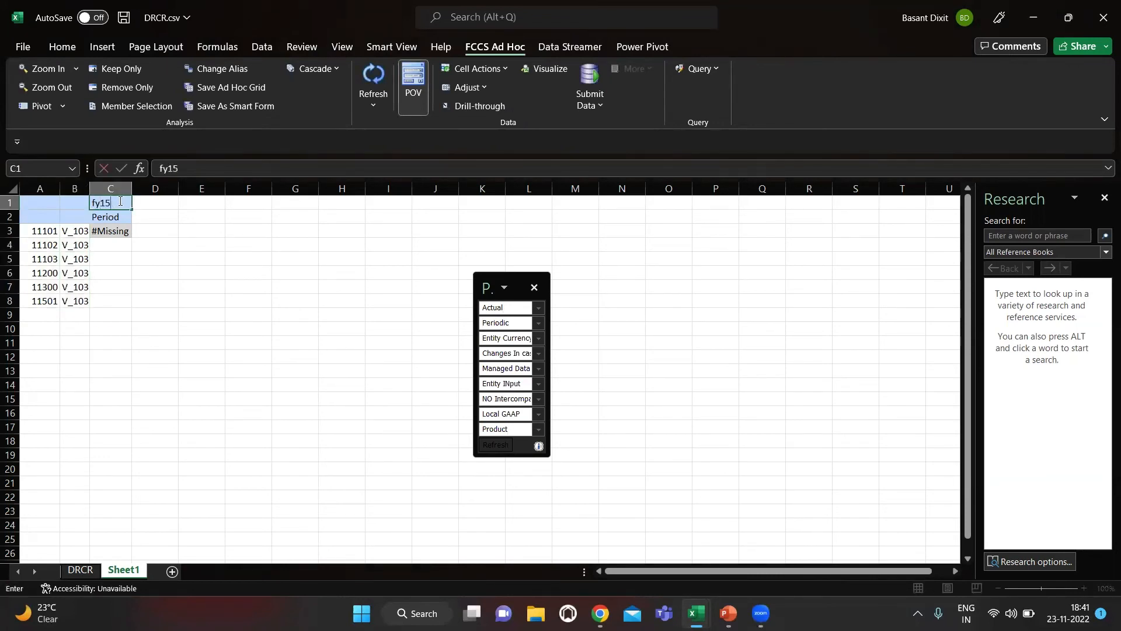
pyautogui.press('Tab')
pyautogui.press('Tab')
pyautogui.press('Return')
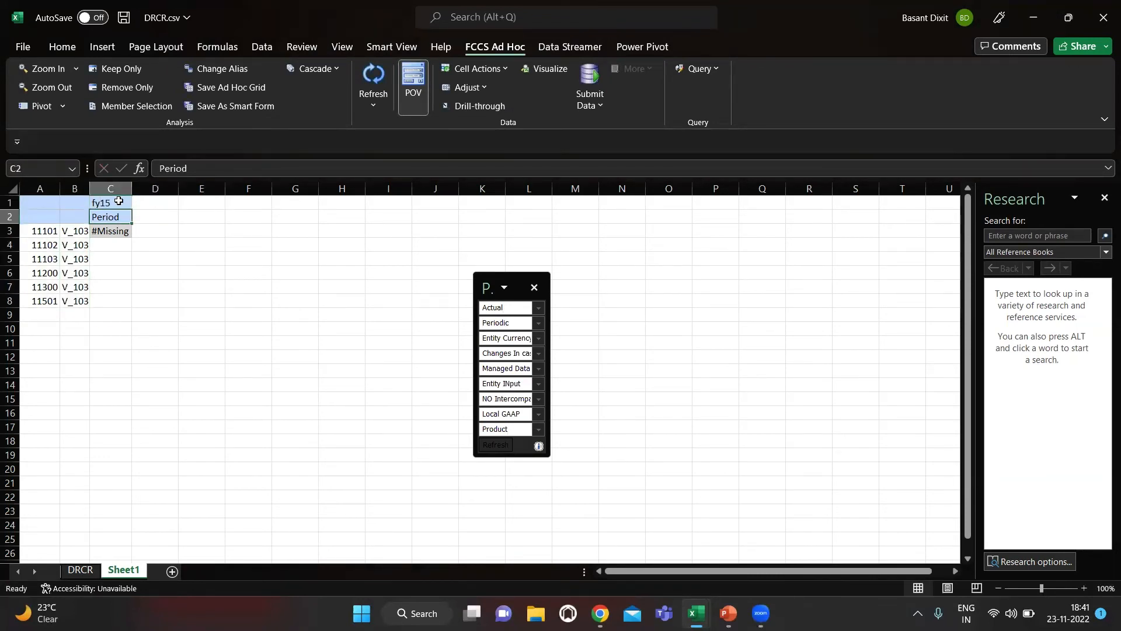
pyautogui.write('Jan')
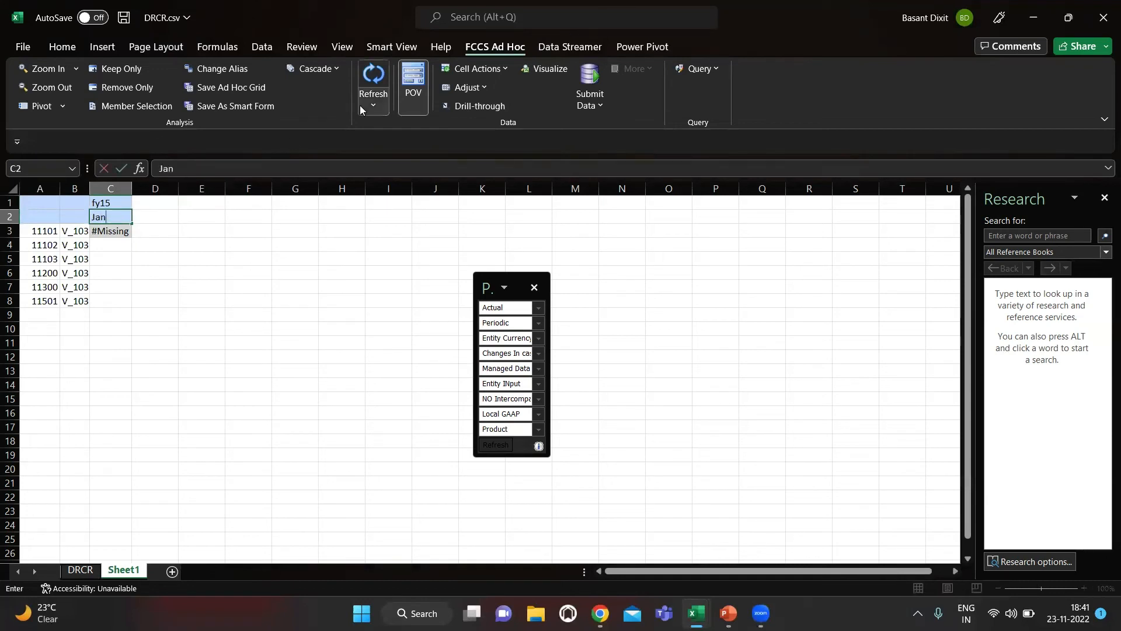
pyautogui.click(375, 75)
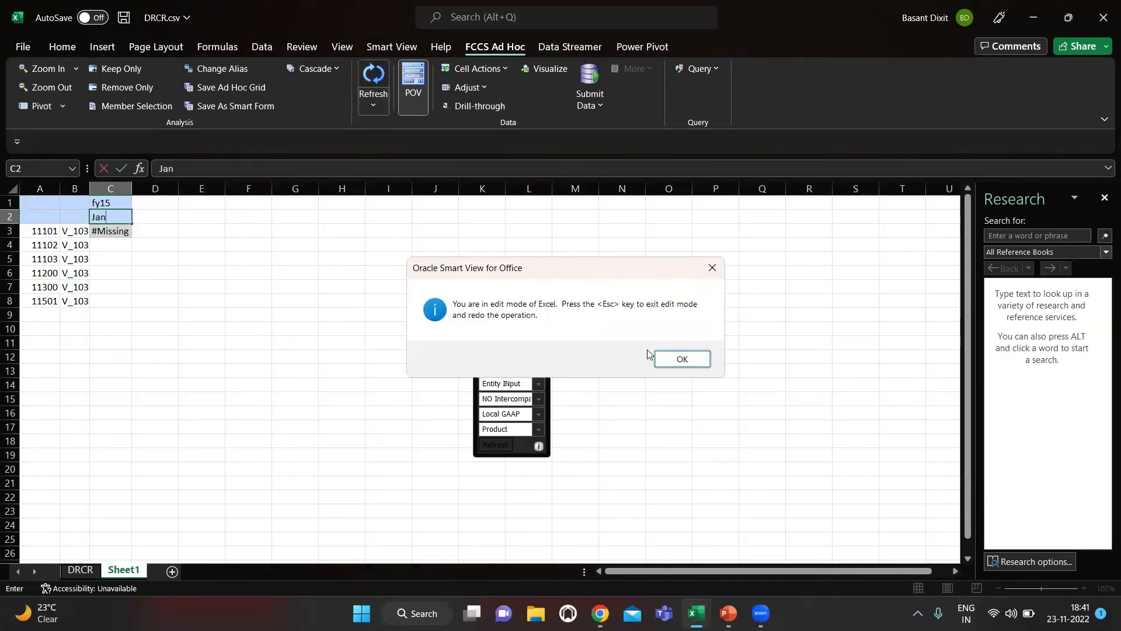
pyautogui.click(666, 359)
pyautogui.click(219, 298)
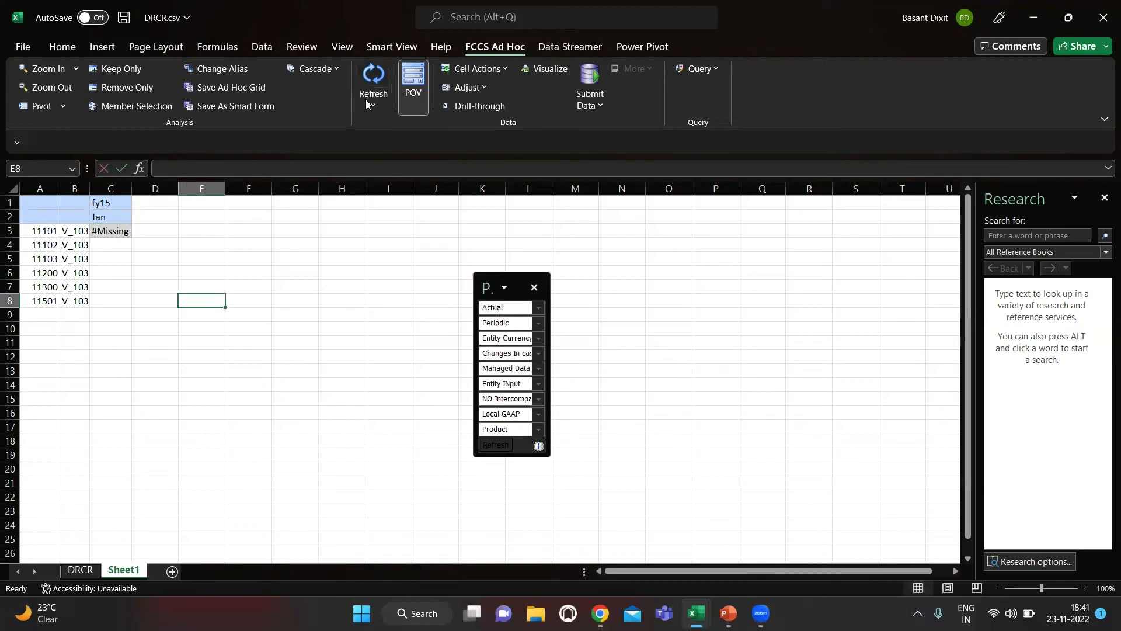
pyautogui.click(373, 75)
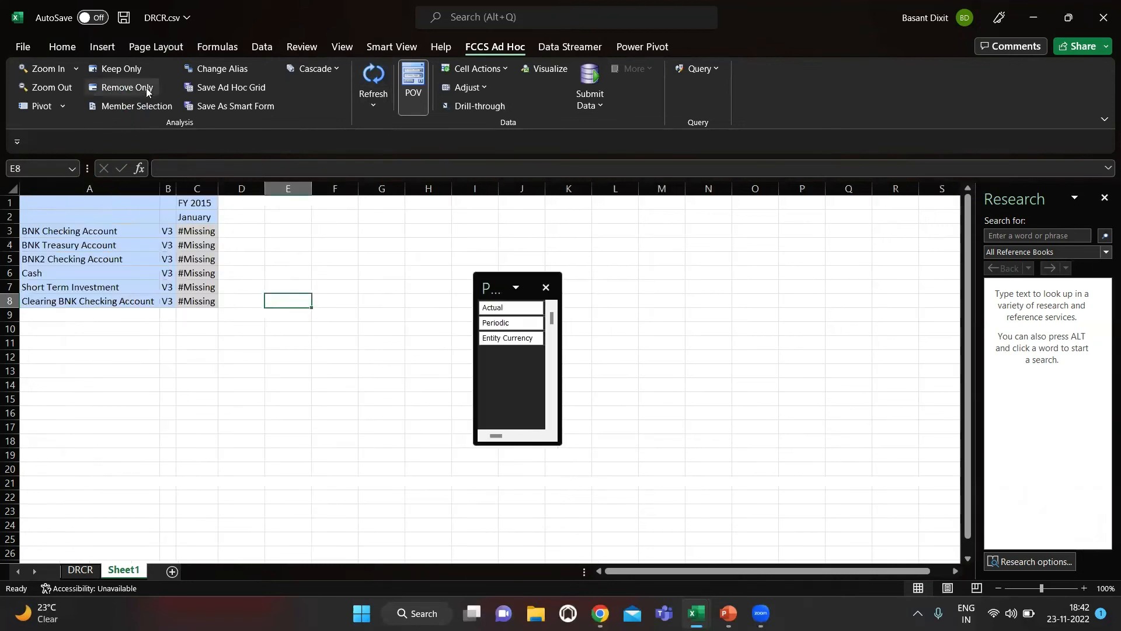
# Change the grid's alias table to None and check the product codes on the DRCR sheet
pyautogui.click(225, 70)
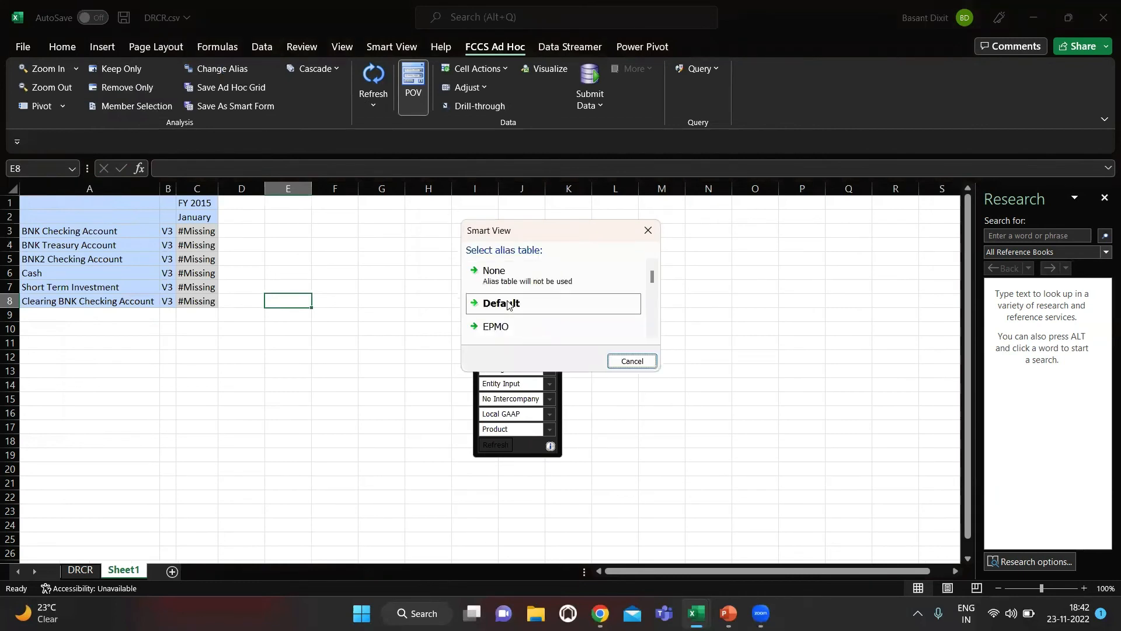
pyautogui.click(496, 272)
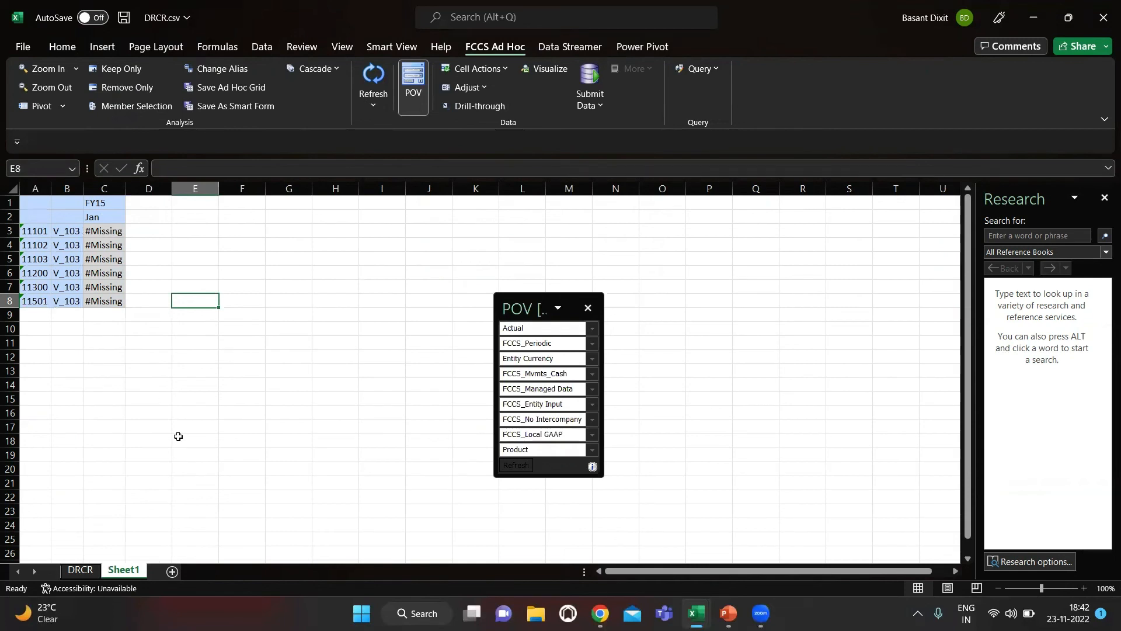
pyautogui.click(90, 569)
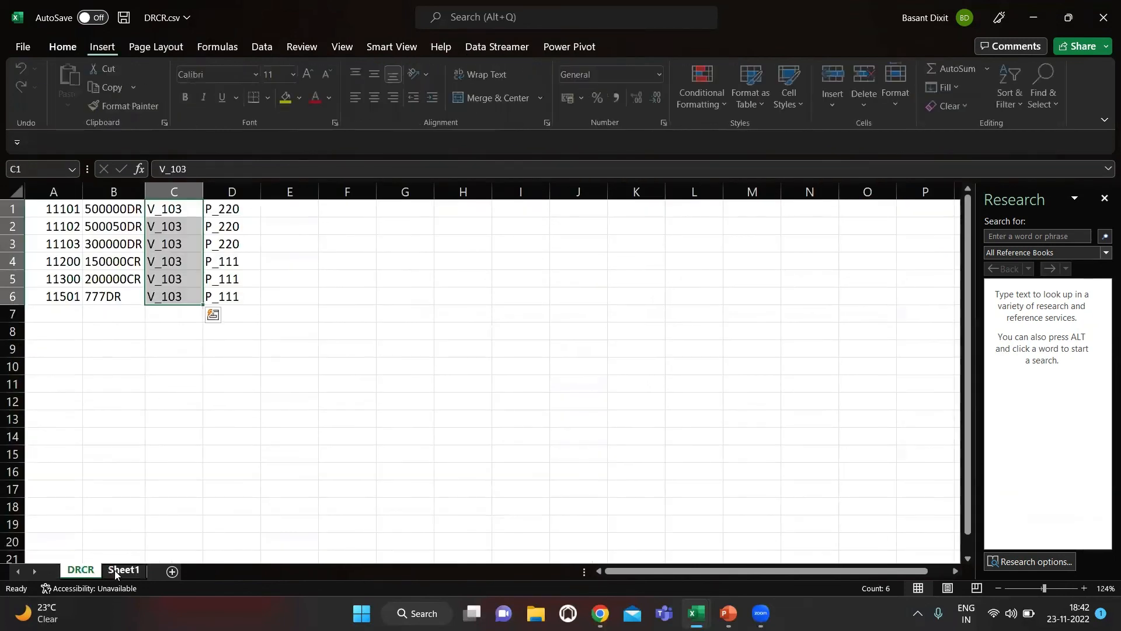
pyautogui.click(122, 570)
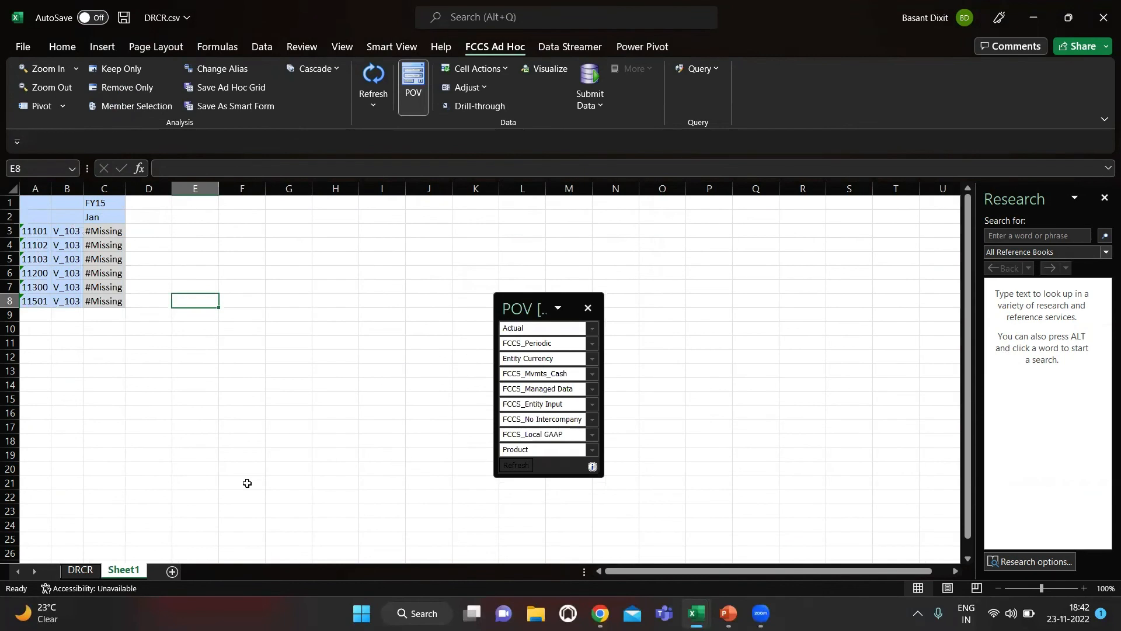
# Check the product codes on the DRCR sheet and insert a blank row above FY15 in Sheet1's grid
pyautogui.click(91, 569)
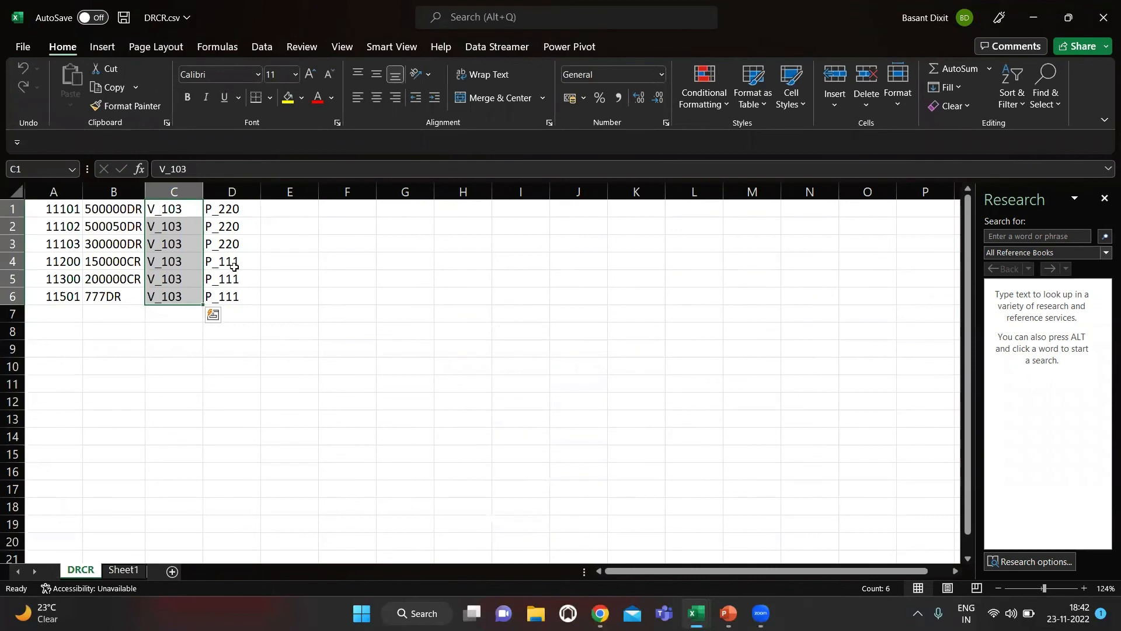
pyautogui.click(123, 569)
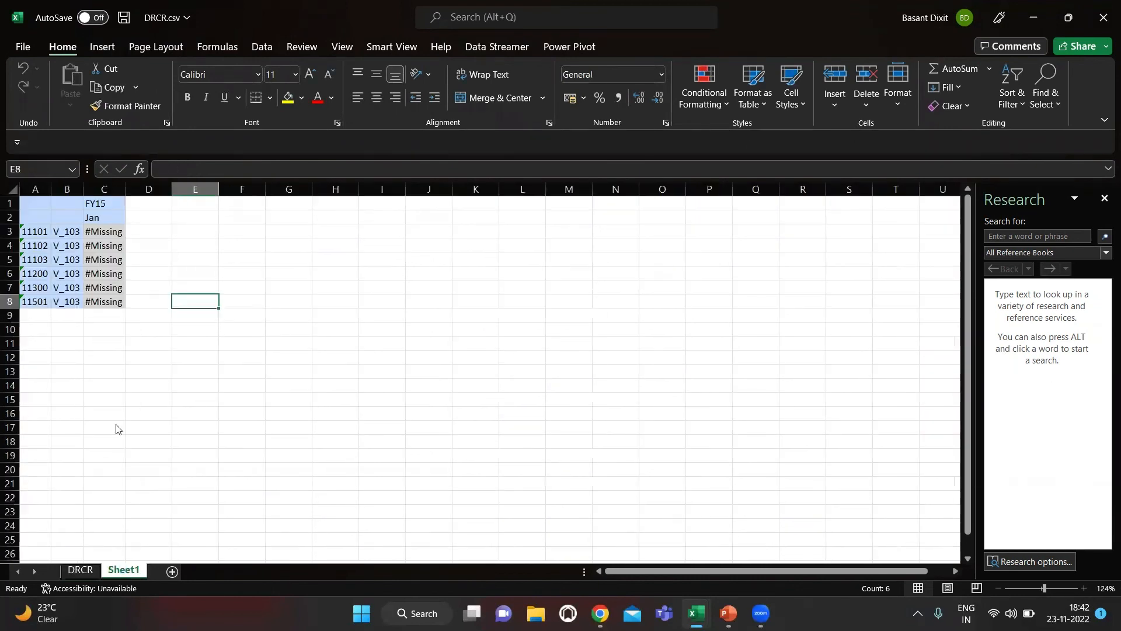
pyautogui.click(116, 204)
pyautogui.hotkey('shift', 'space')
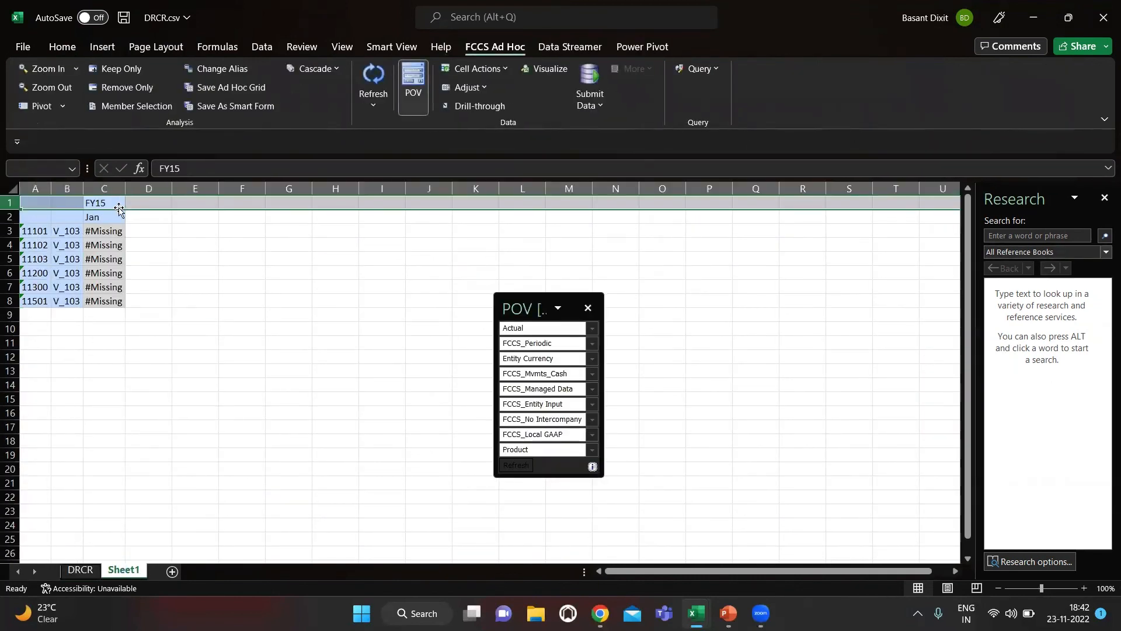
pyautogui.hotkey('ctrl', 'shift', '=')
pyautogui.click(118, 208)
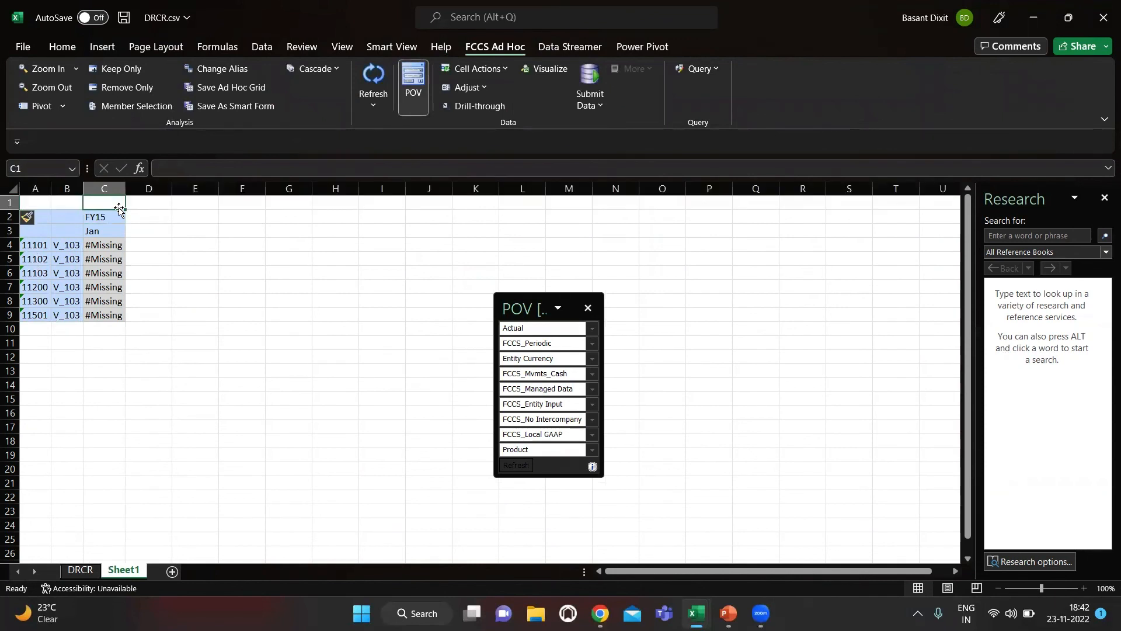
# Enter the product members P_220 in C1 and P_111 in D1 of the new top row
pyautogui.write('P_')
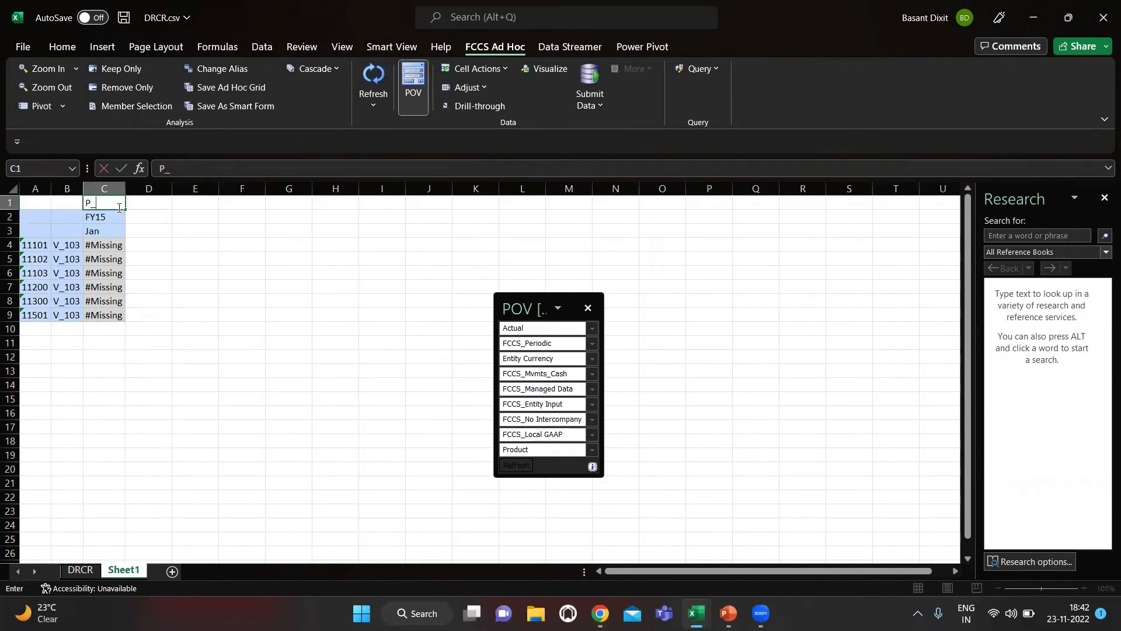
pyautogui.write('220')
pyautogui.press('Return')
pyautogui.press('Up')
pyautogui.press('Right')
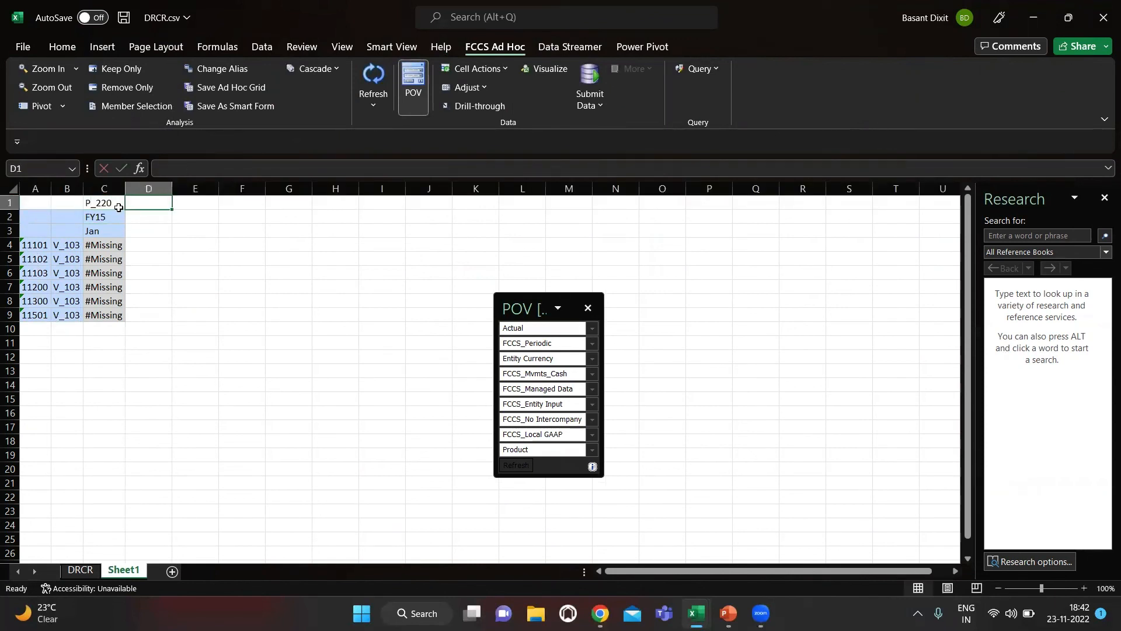
pyautogui.write('P_111')
pyautogui.press('Return')
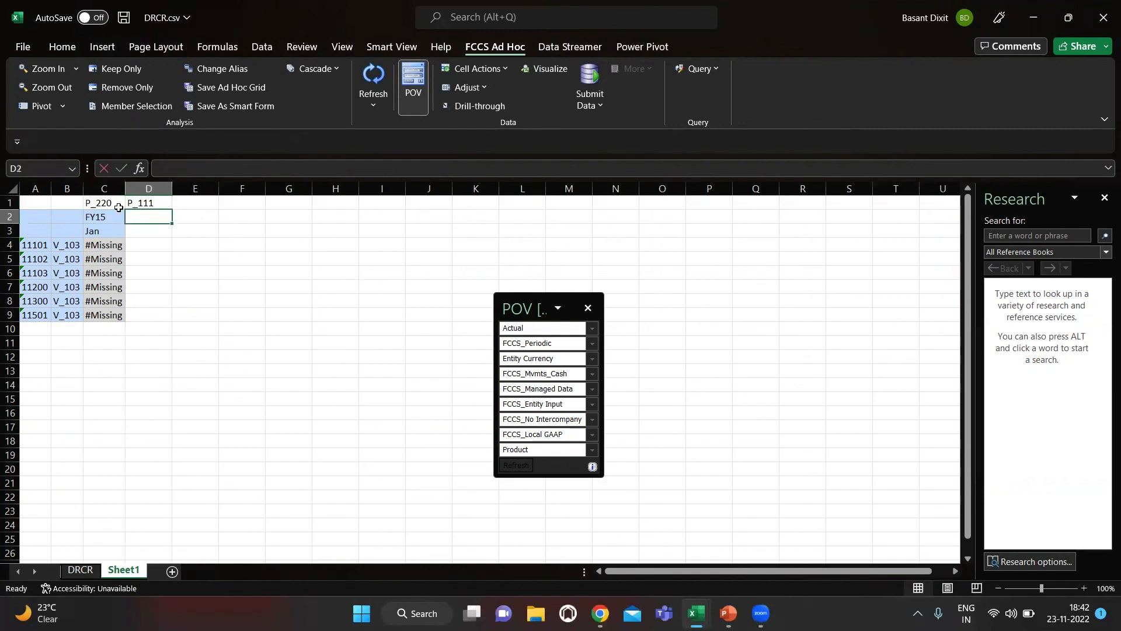
# Copy FY15 and Jan into D2:D3 beneath P_111, and refresh the ad hoc grid with column B widened
pyautogui.click(116, 218)
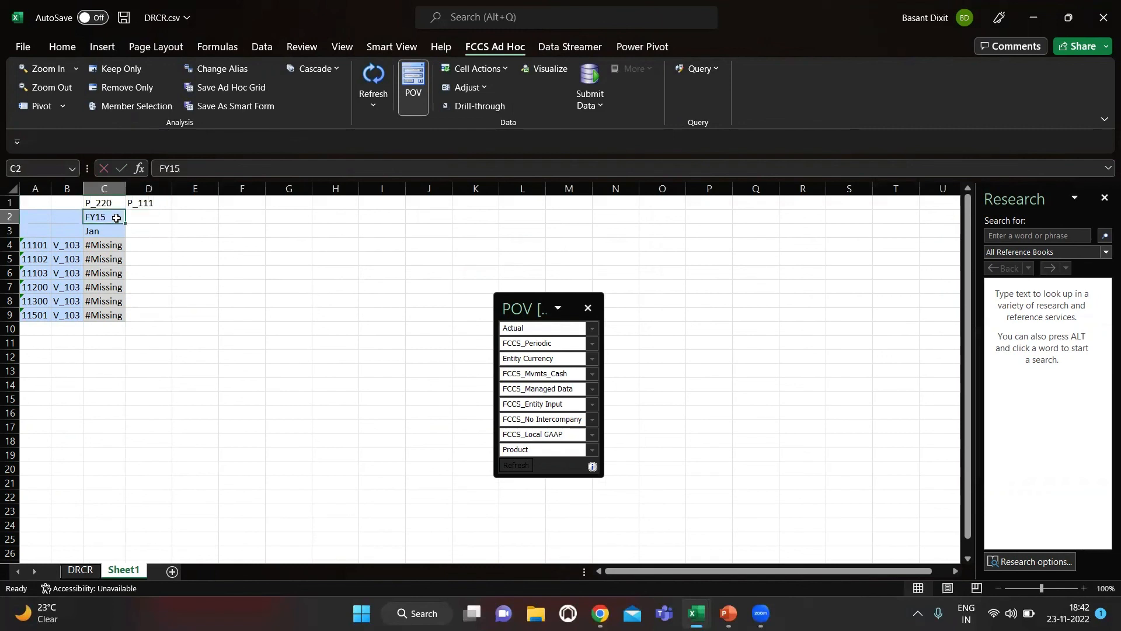
pyautogui.hotkey('shift', 'Down')
pyautogui.hotkey('ctrl', 'c')
pyautogui.press('Right')
pyautogui.hotkey('ctrl', 'v')
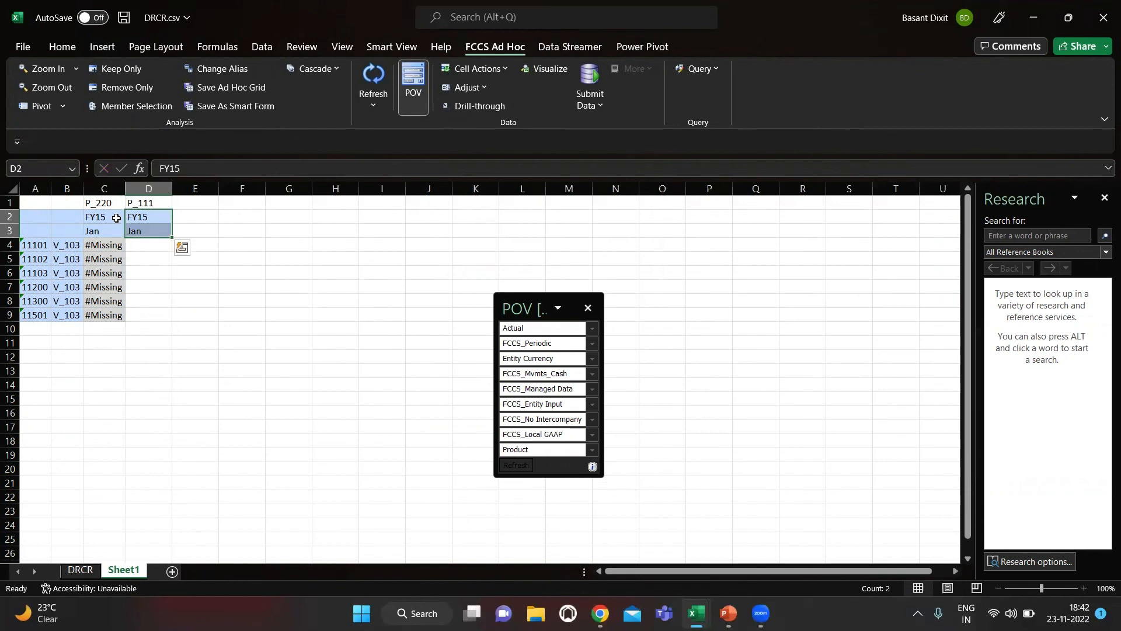
pyautogui.click(373, 79)
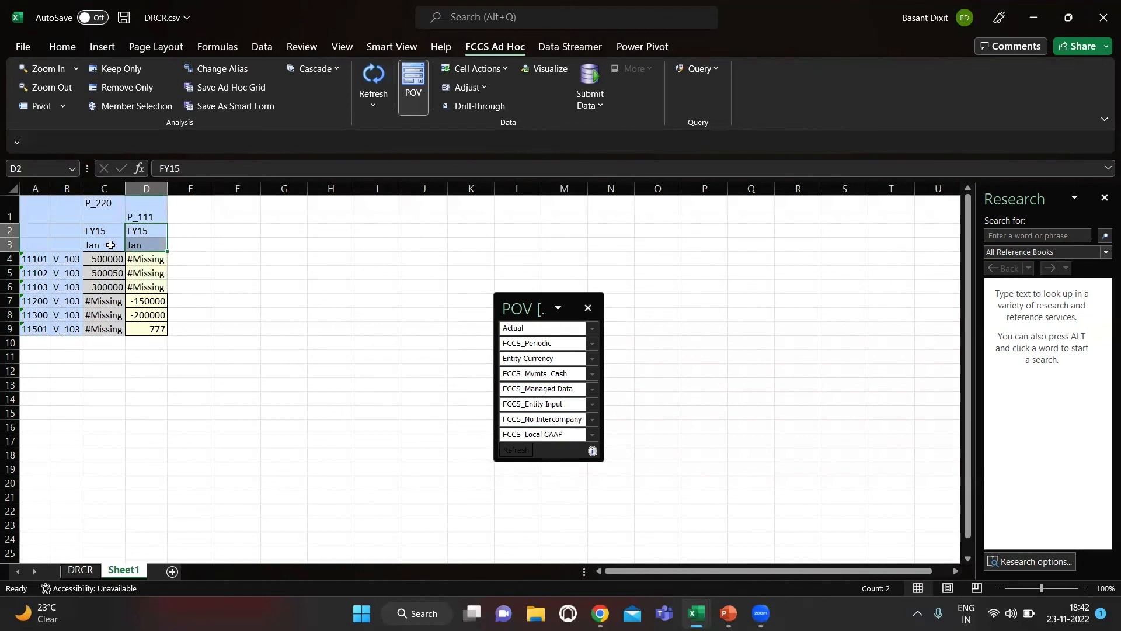
pyautogui.moveTo(83, 184); pyautogui.dragTo(111, 183)
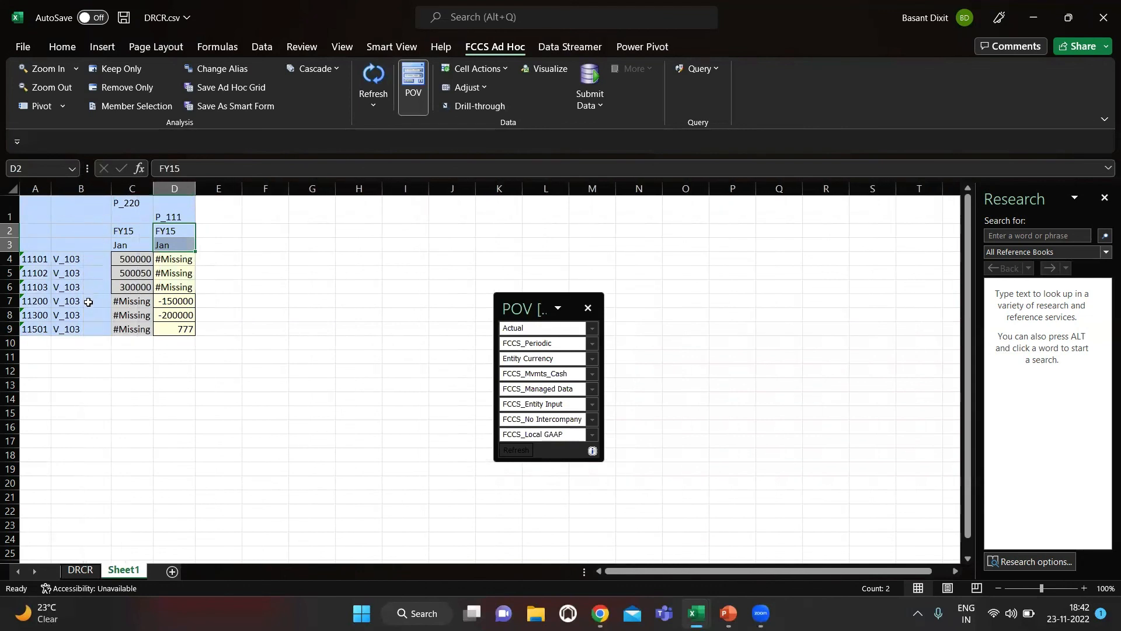
# Compare the refreshed grid's amounts with the DR and CR amounts in column B of the DRCR sheet
pyautogui.hotkey('alt', 'Tab')
pyautogui.press('Escape')
pyautogui.click(80, 570)
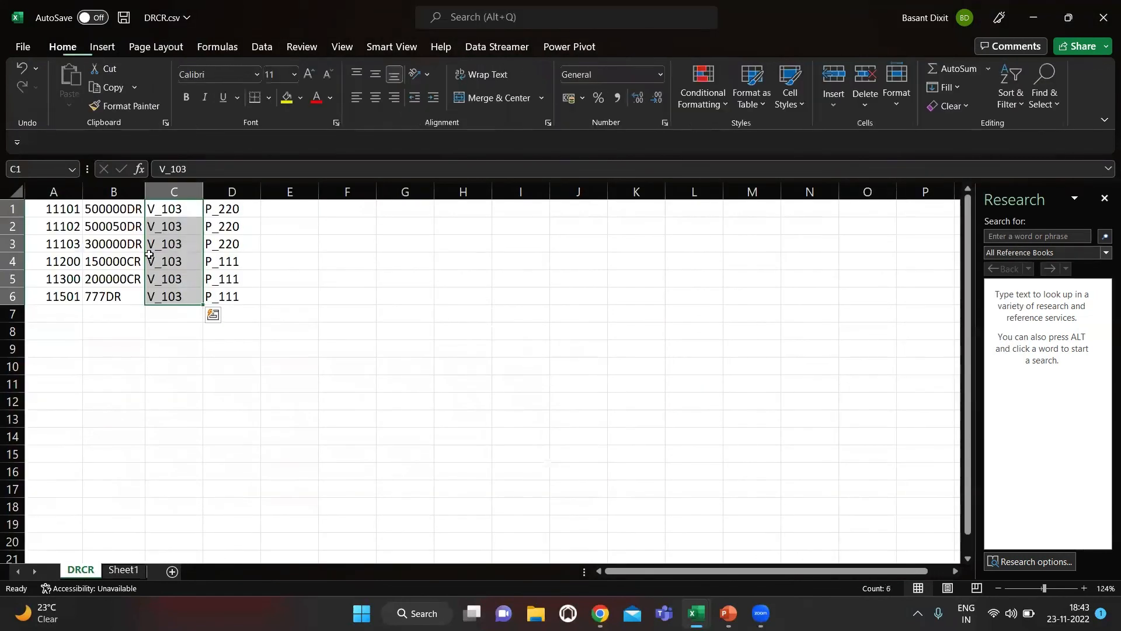
pyautogui.click(116, 211)
pyautogui.moveTo(116, 227); pyautogui.dragTo(117, 263)
pyautogui.click(124, 570)
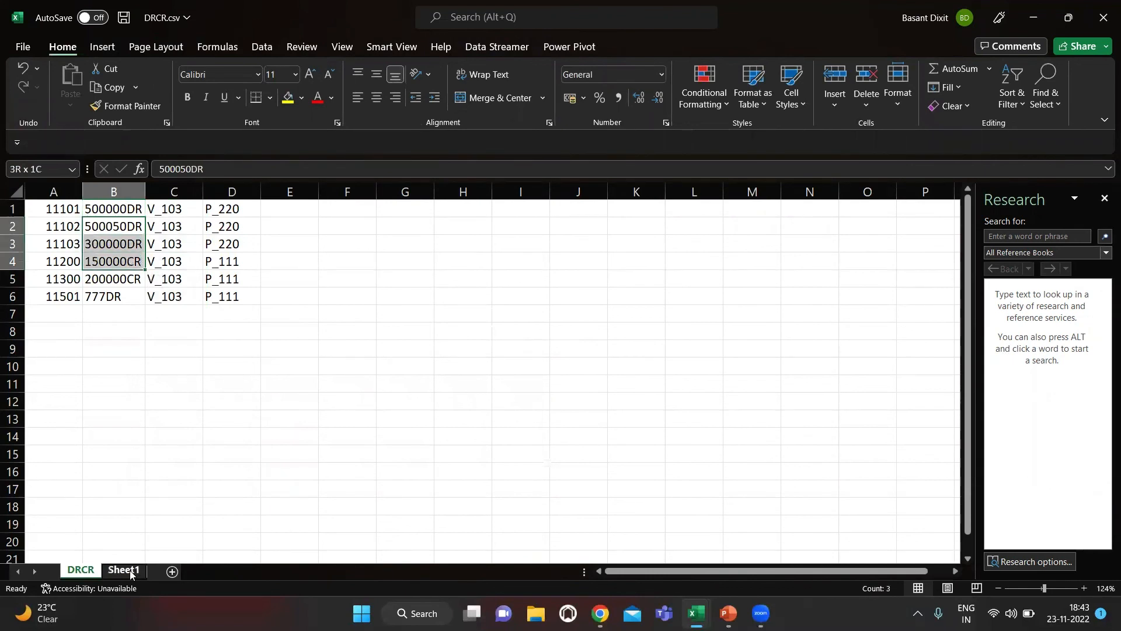